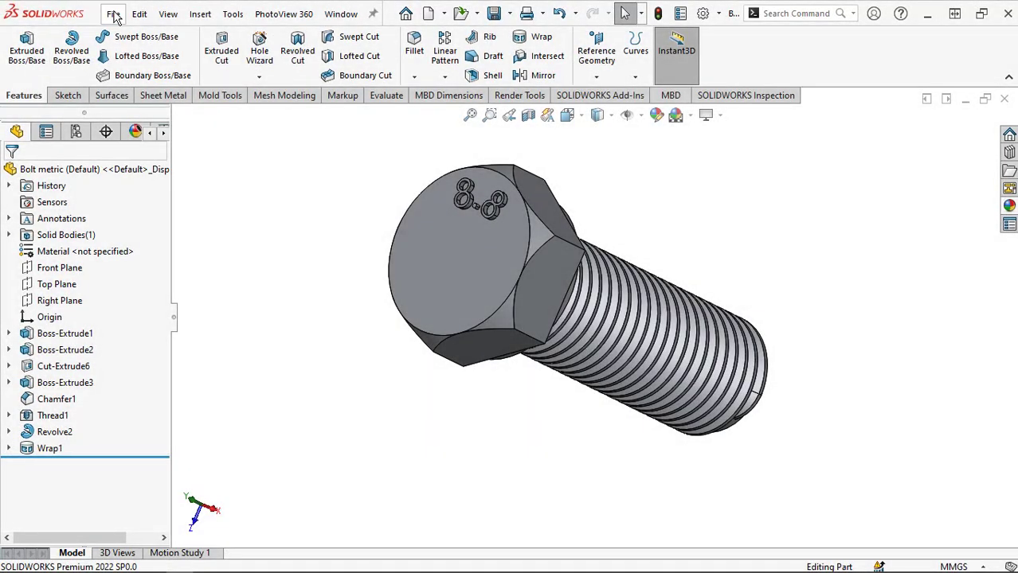
# Create a new part document
pyautogui.click(114, 15)
pyautogui.click(133, 39)
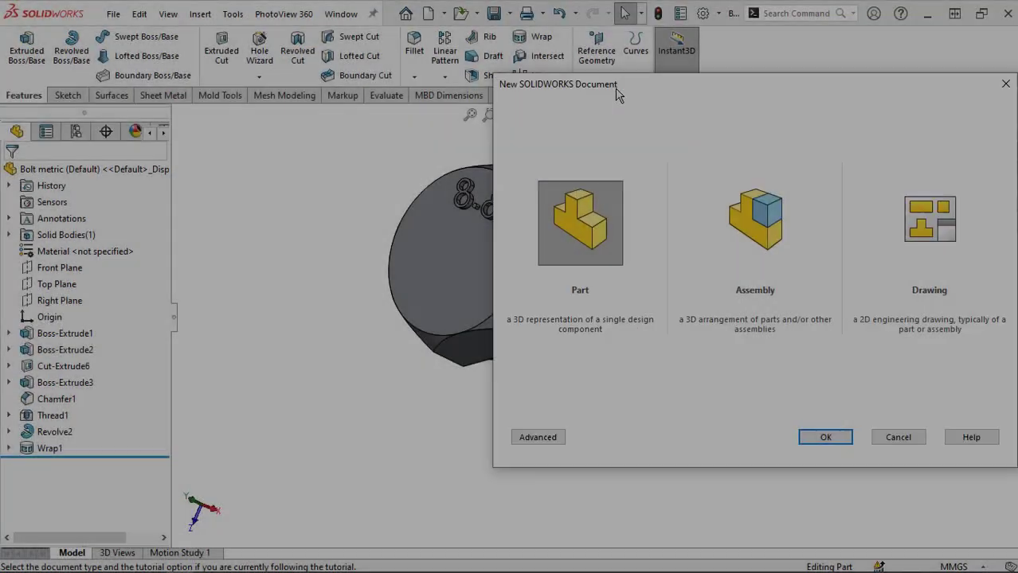
pyautogui.moveTo(618, 95); pyautogui.dragTo(479, 111)
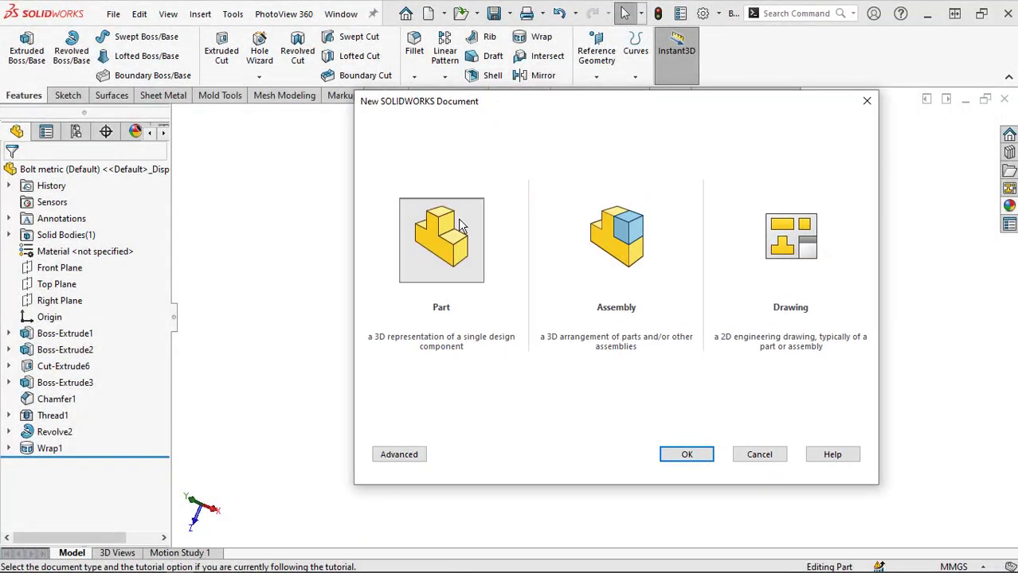
pyautogui.click(699, 455)
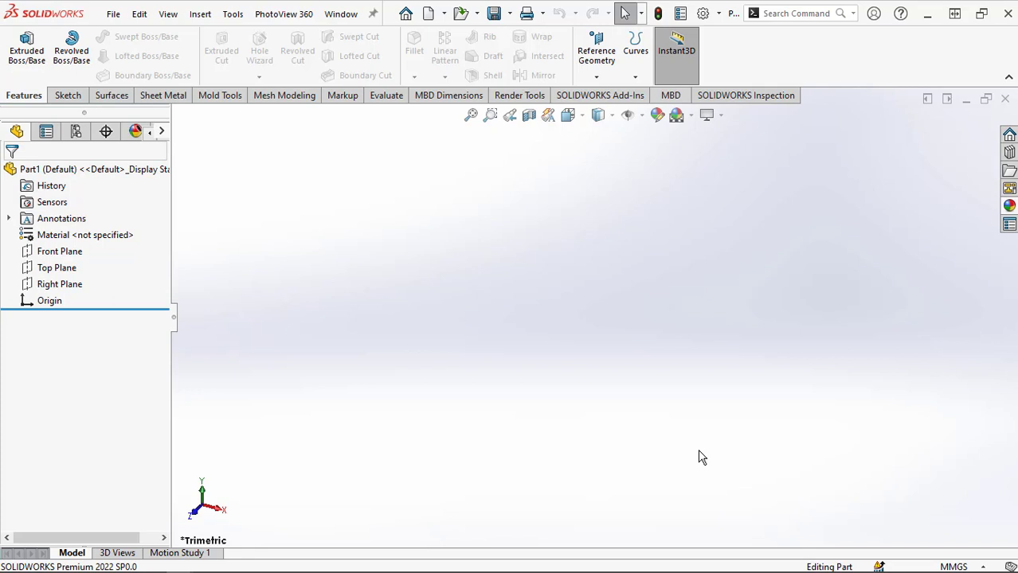
# Sketch a six-sided polygon on the Top Plane, centred on the origin with one corner straight below it, using the inscribed circle option
pyautogui.click(63, 268)
pyautogui.click(73, 243)
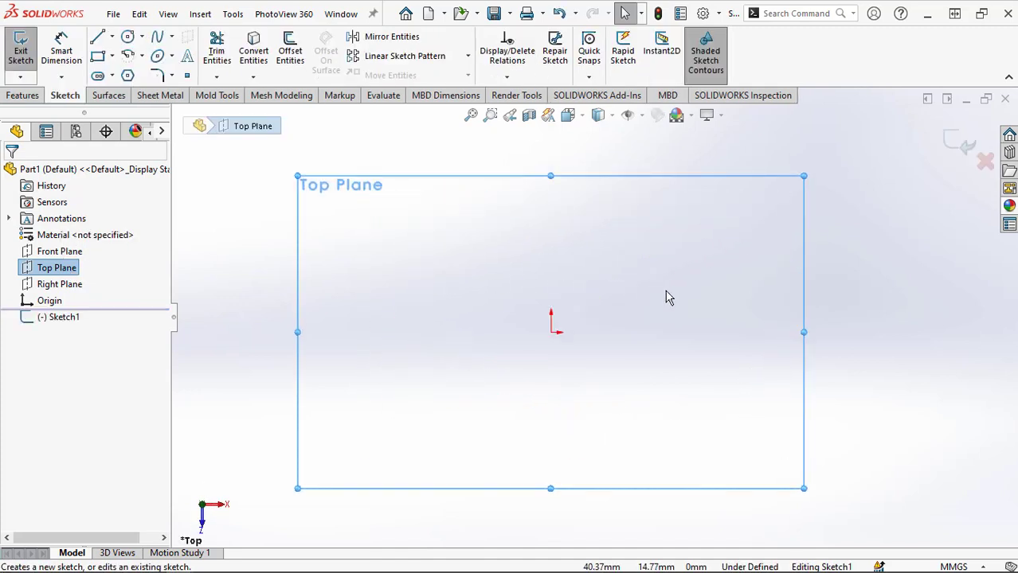
pyautogui.click(127, 76)
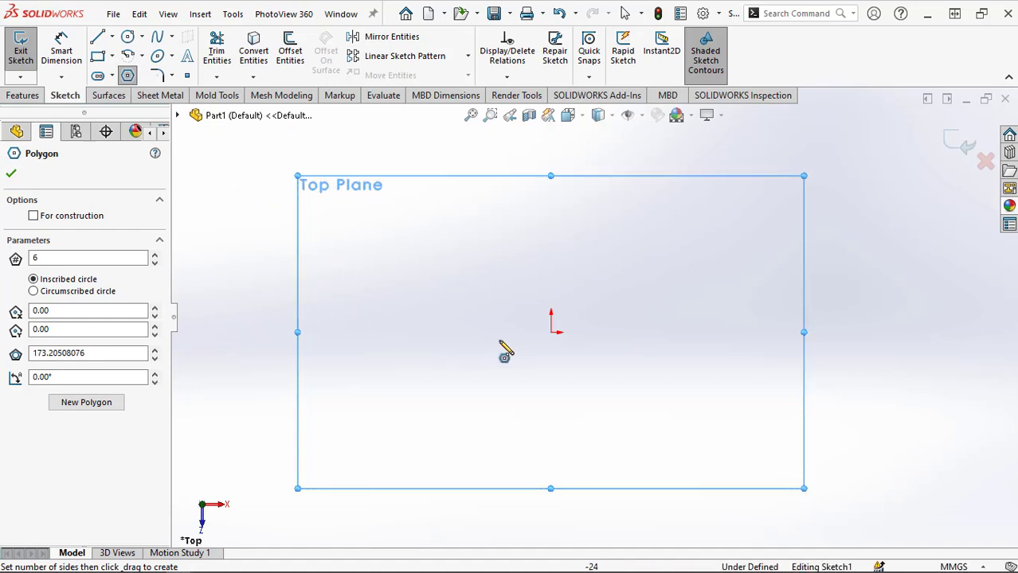
pyautogui.click(550, 332)
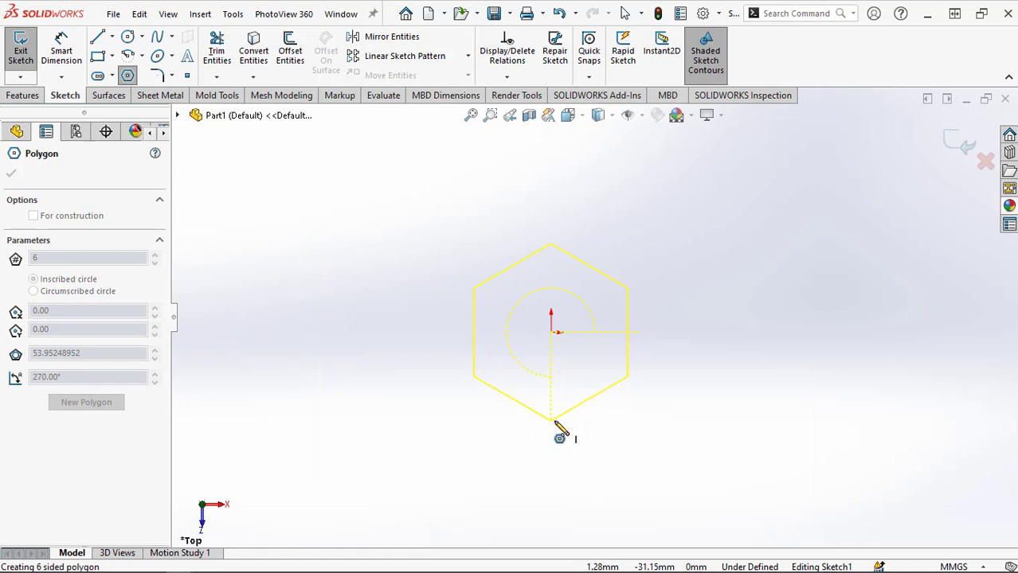
pyautogui.click(555, 424)
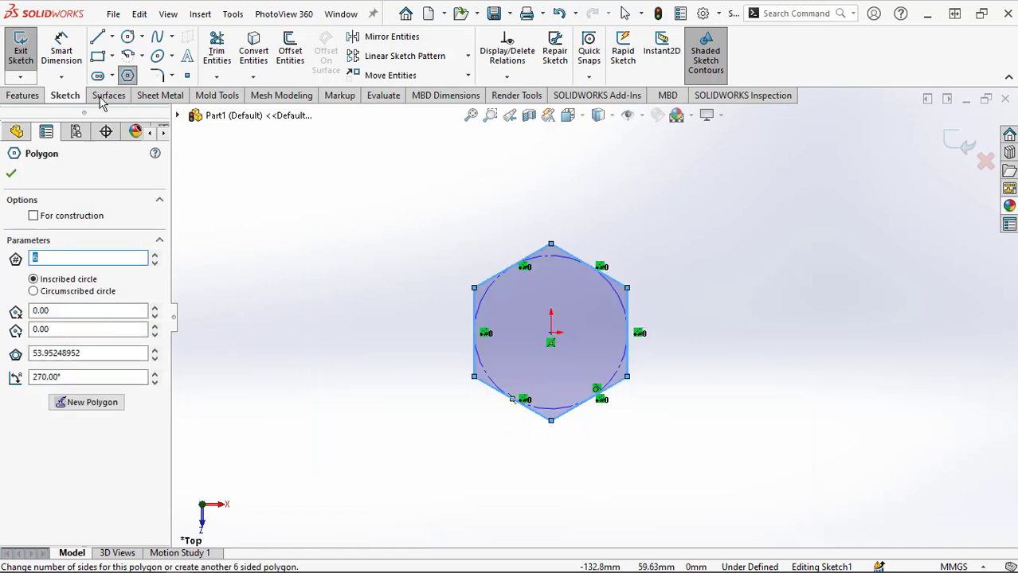
# Dimension the hexagon 19 mm between its two vertical sides and convert its inscribed construction circle to solid sketch geometry
pyautogui.click(75, 65)
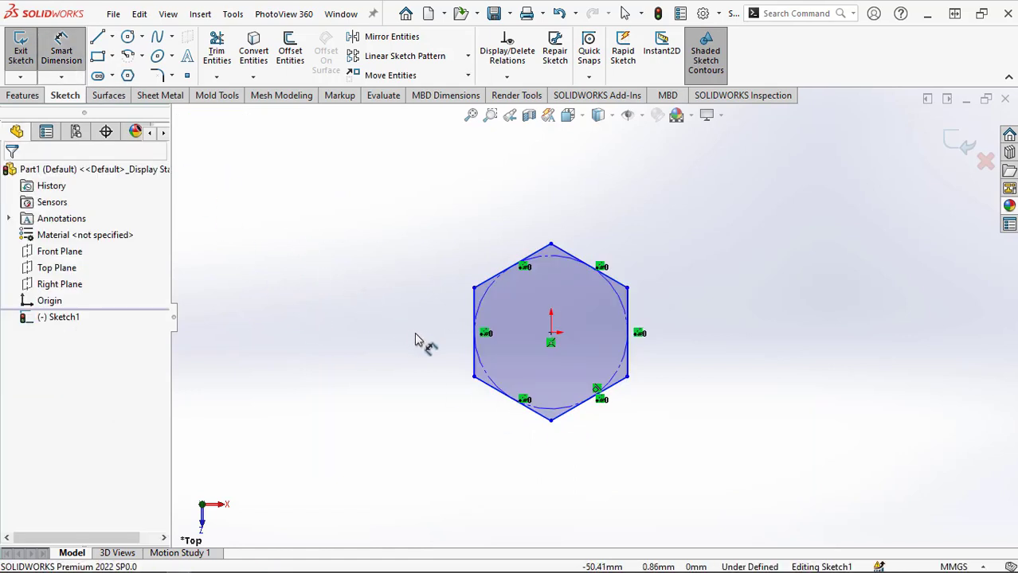
pyautogui.click(474, 357)
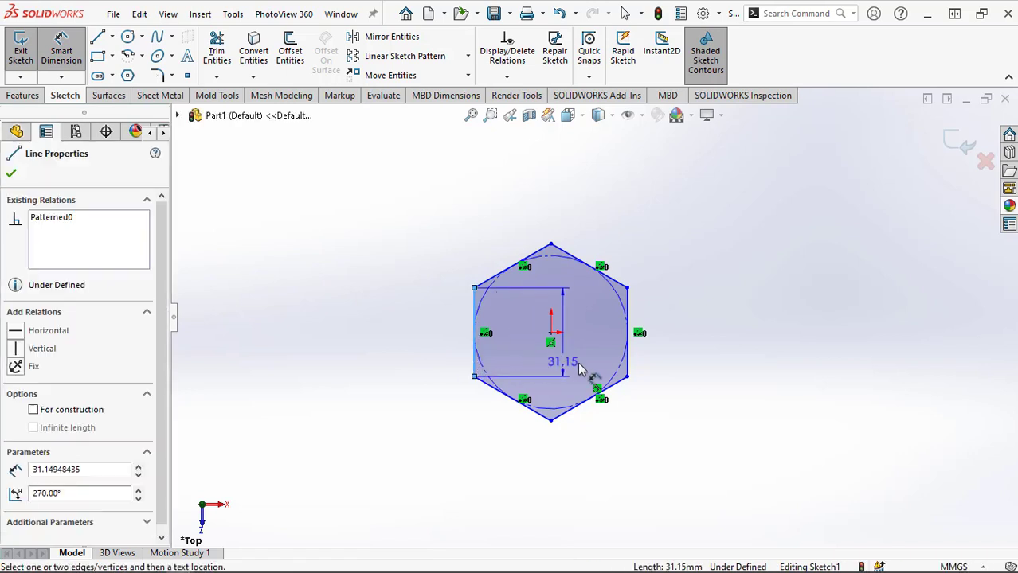
pyautogui.click(633, 377)
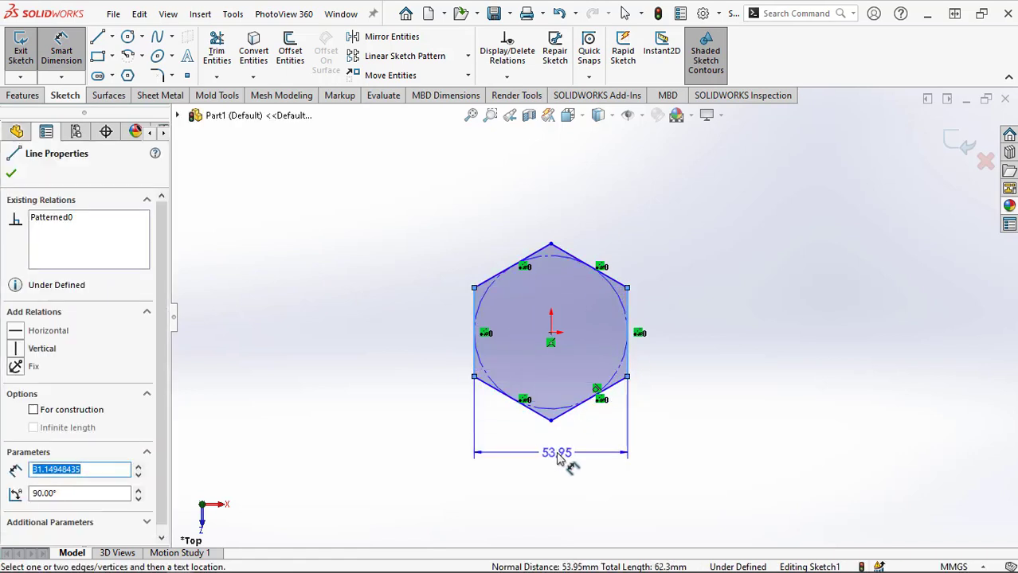
pyautogui.click(558, 459)
pyautogui.write('19')
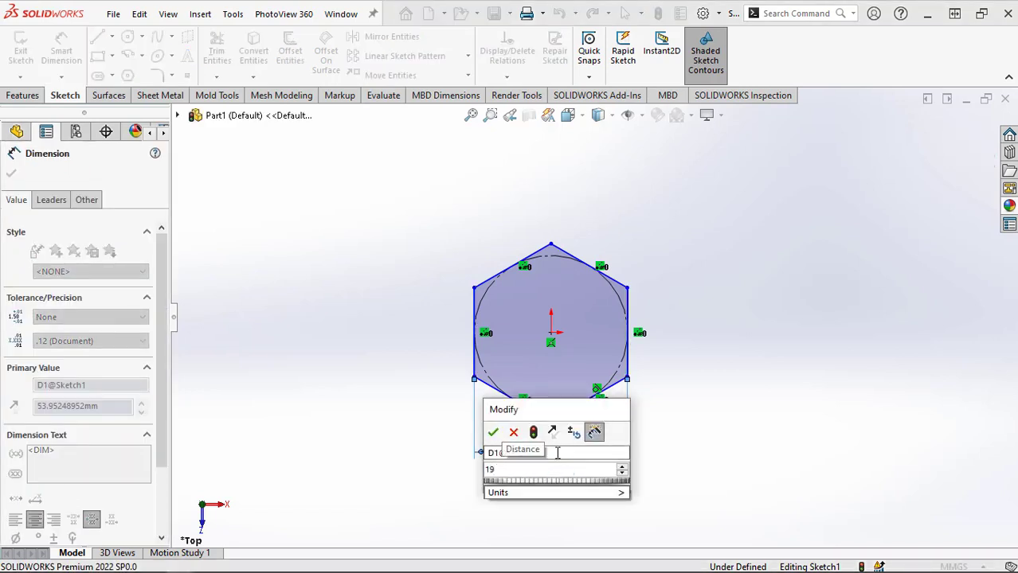
pyautogui.press('Return')
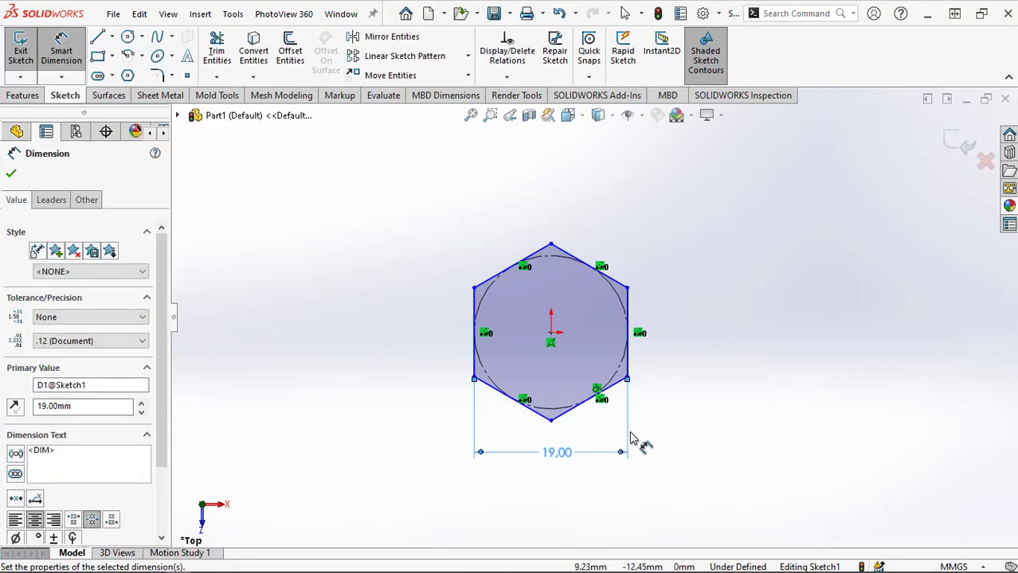
pyautogui.scroll(-1, 659, 417)
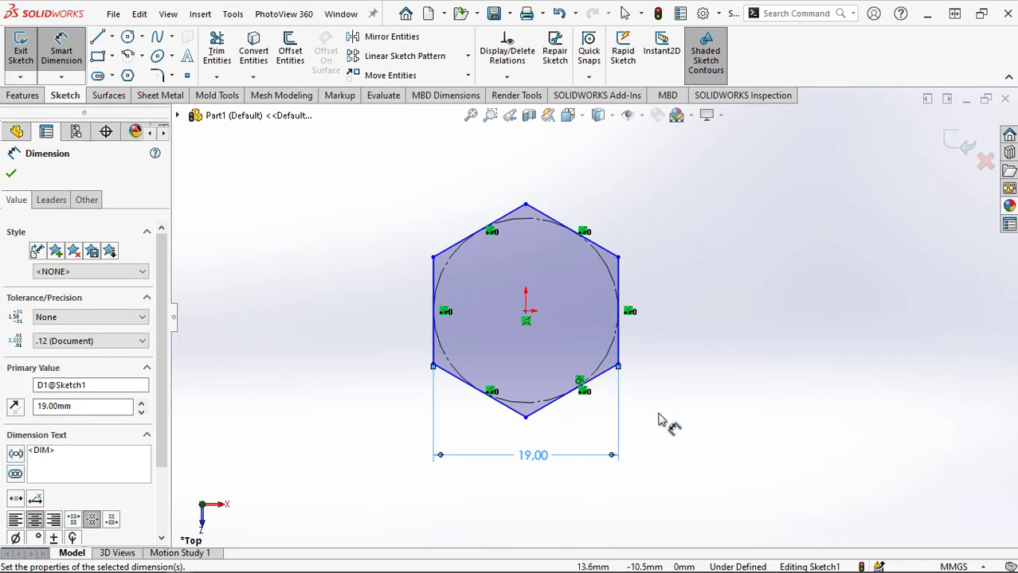
pyautogui.click(12, 173)
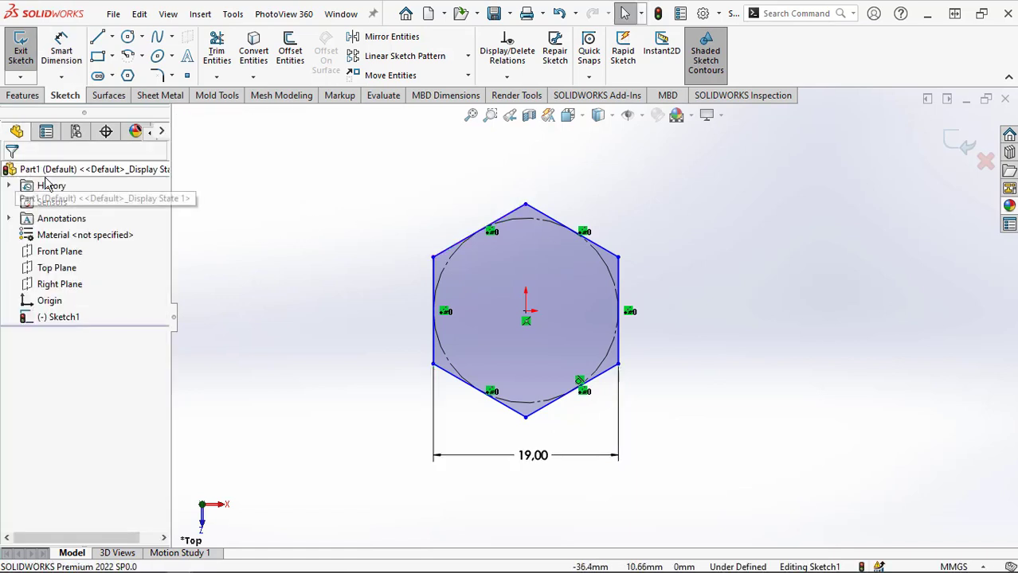
pyautogui.click(444, 267)
pyautogui.click(510, 225)
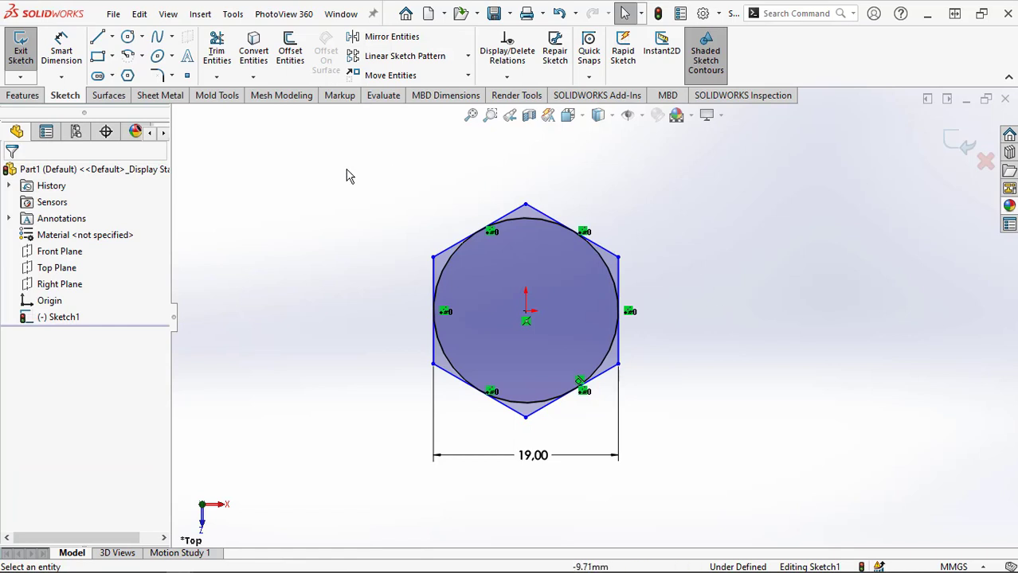
# Extrude the full hexagon contour 8 mm as a blind boss from the sketch plane
pyautogui.click(22, 95)
pyautogui.click(34, 63)
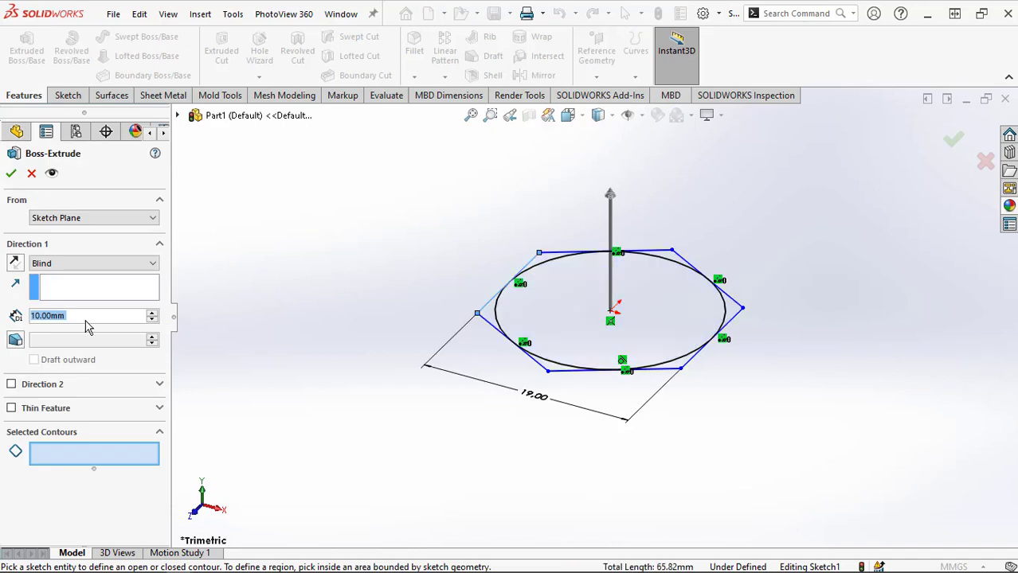
pyautogui.write('8')
pyautogui.press('Return')
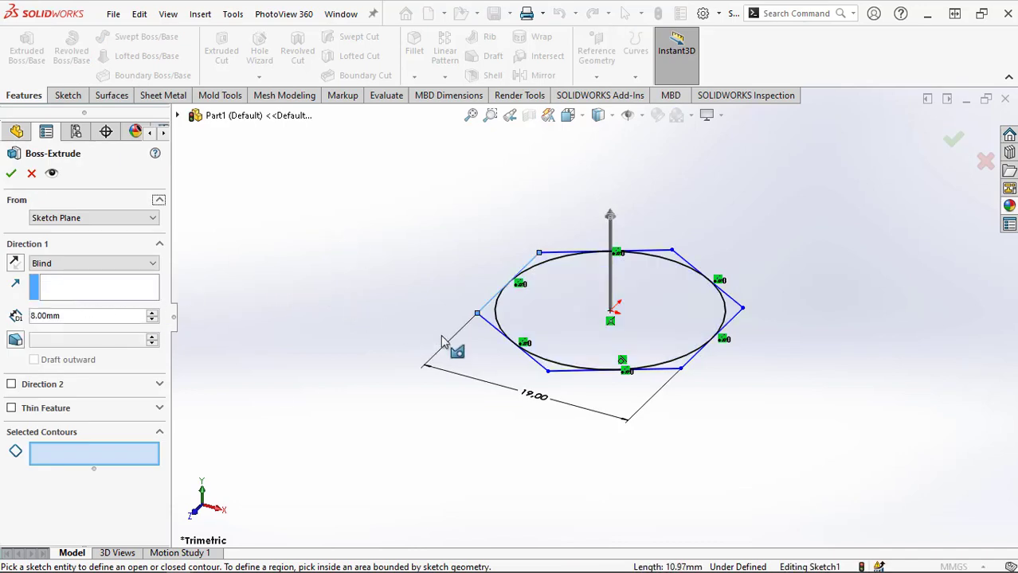
pyautogui.click(538, 367)
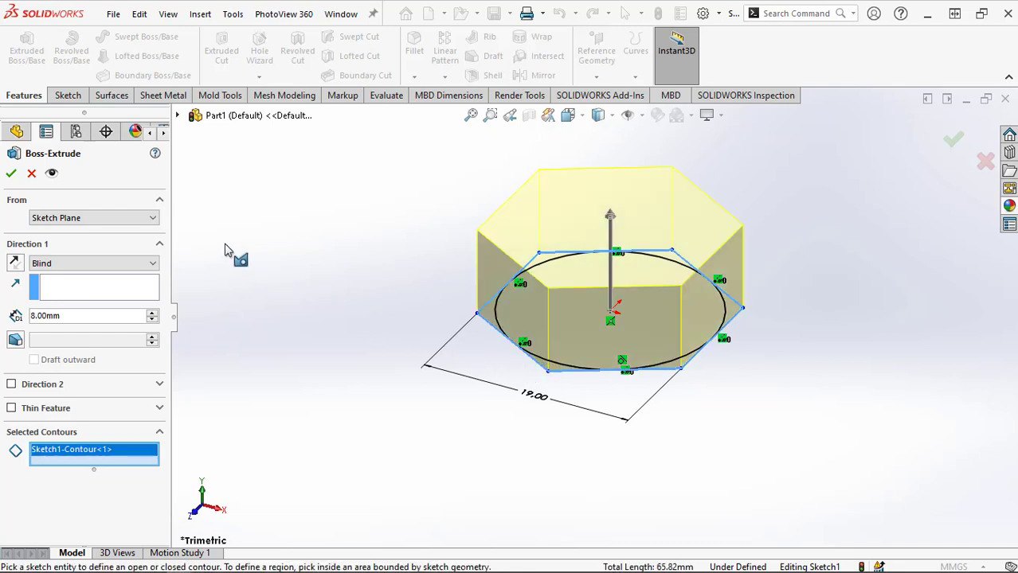
pyautogui.click(11, 174)
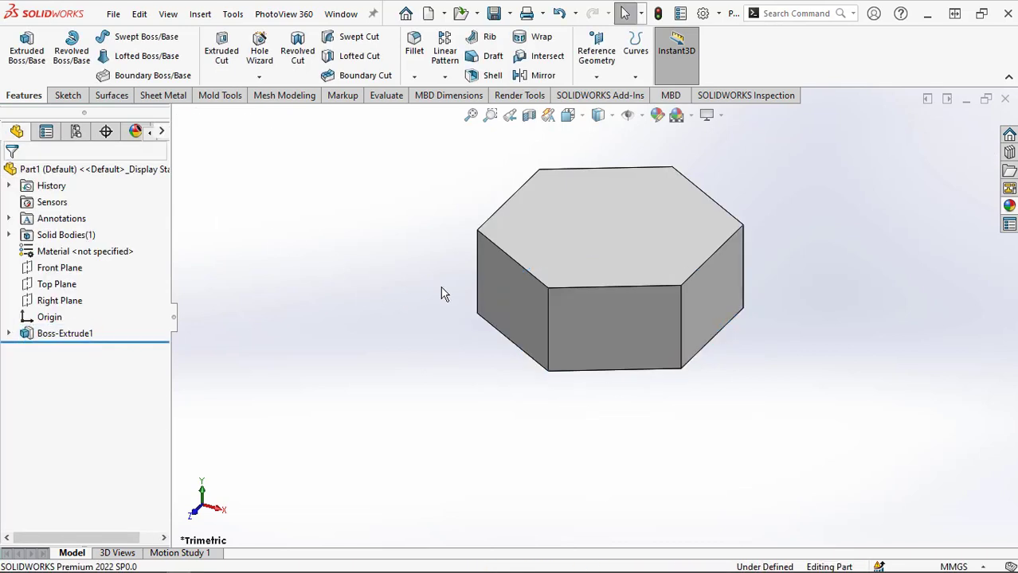
# Show the hexagon's base sketch, Sketch1, in the model
pyautogui.moveTo(431, 273); pyautogui.dragTo(393, 232, button='middle')
pyautogui.click(8, 334)
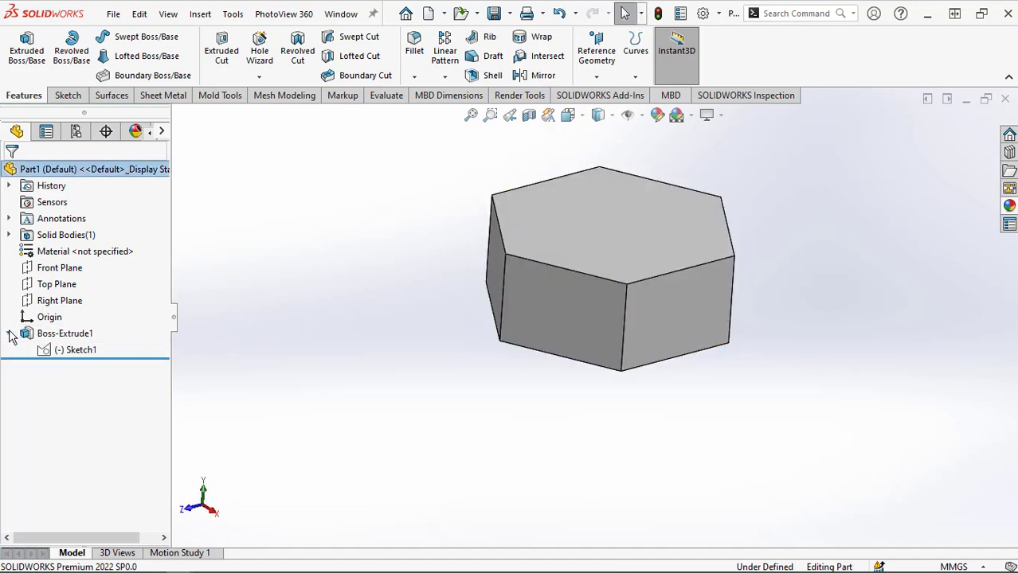
pyautogui.click(58, 350)
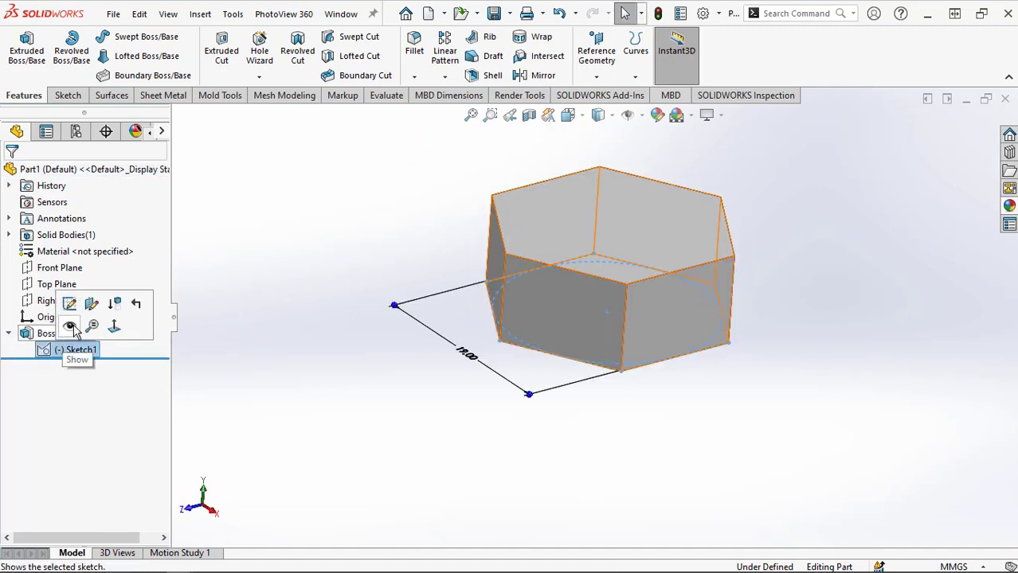
pyautogui.click(73, 325)
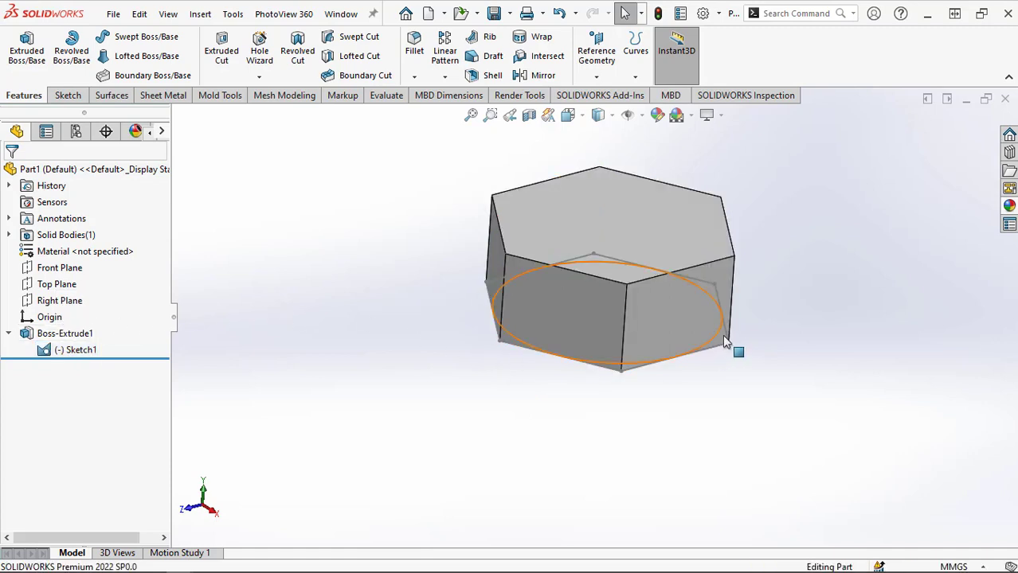
# Set up a blind boss extrusion of the sketch's inscribed circle with a depth of 0.8 mm and merged result
pyautogui.moveTo(716, 404); pyautogui.dragTo(653, 422, button='middle')
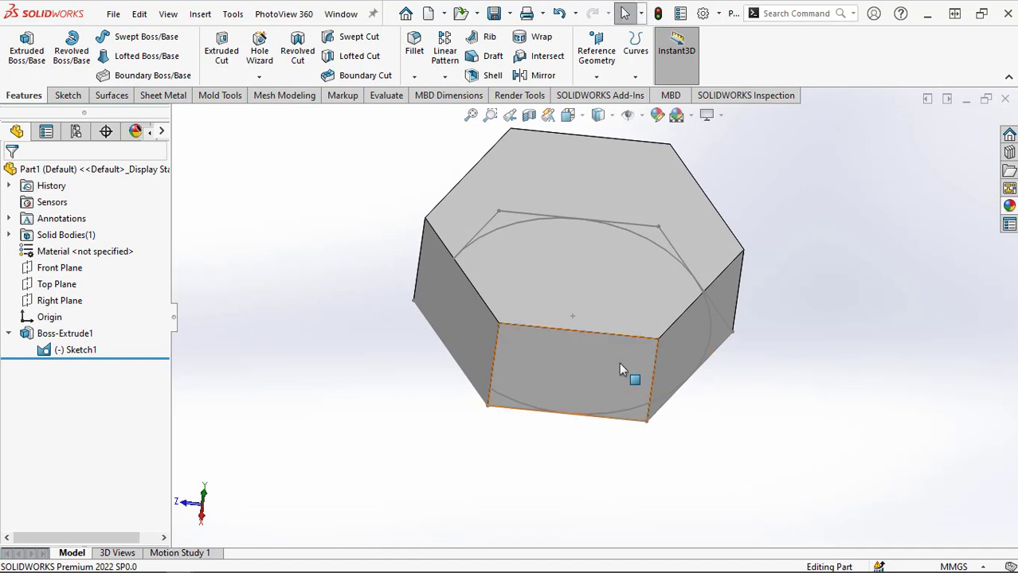
pyautogui.click(509, 225)
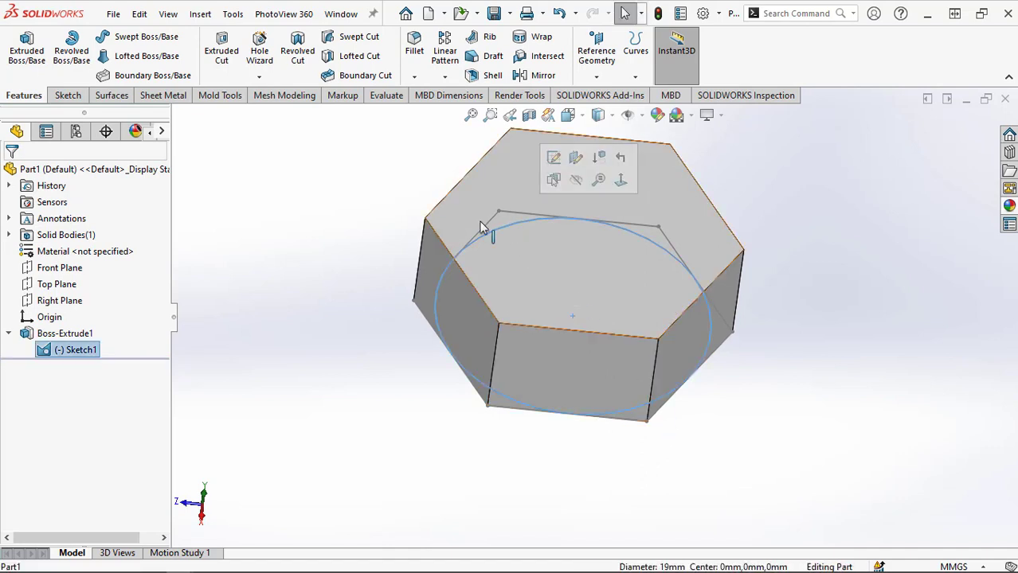
pyautogui.click(32, 51)
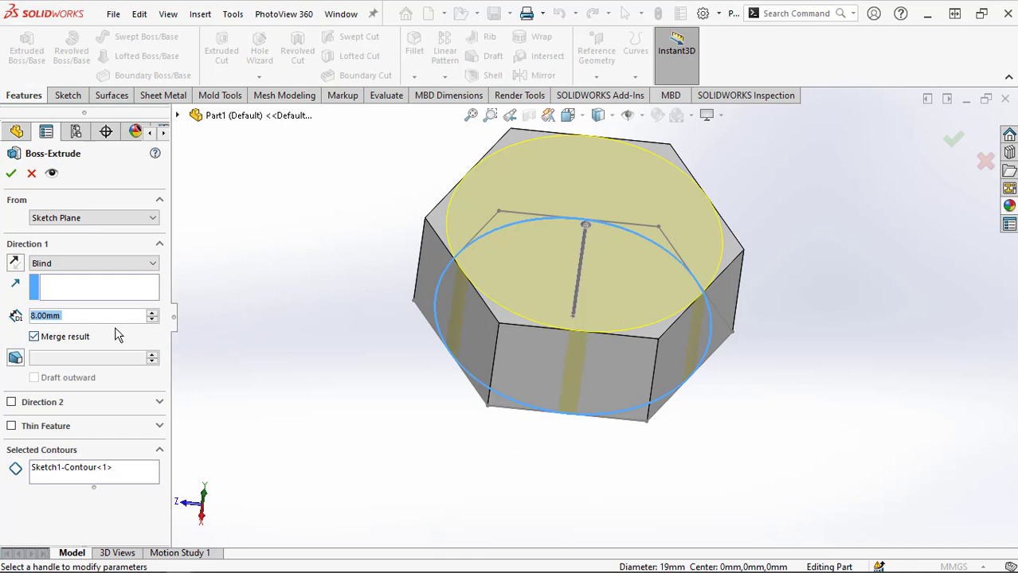
pyautogui.write('0.8')
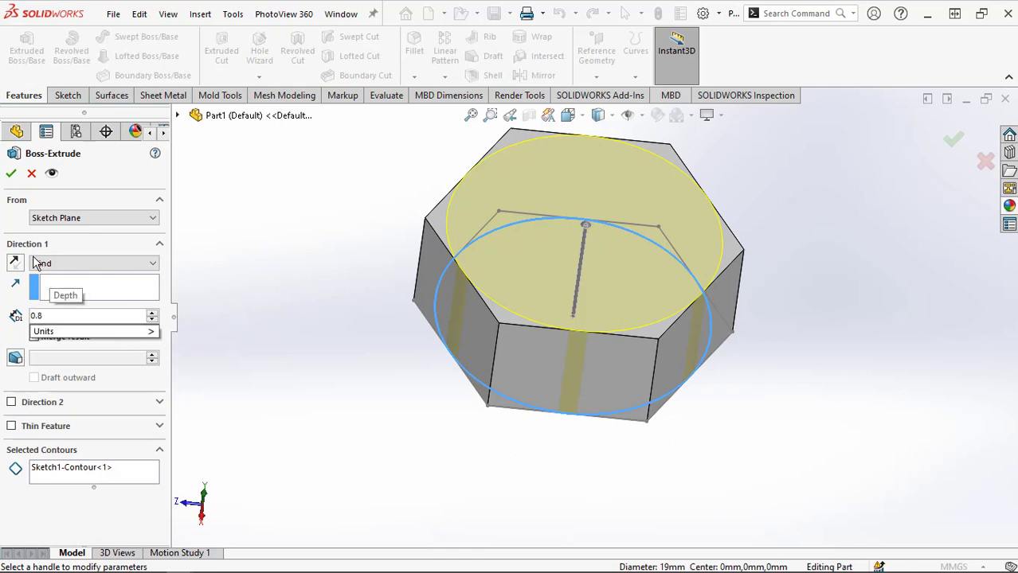
pyautogui.press('Return')
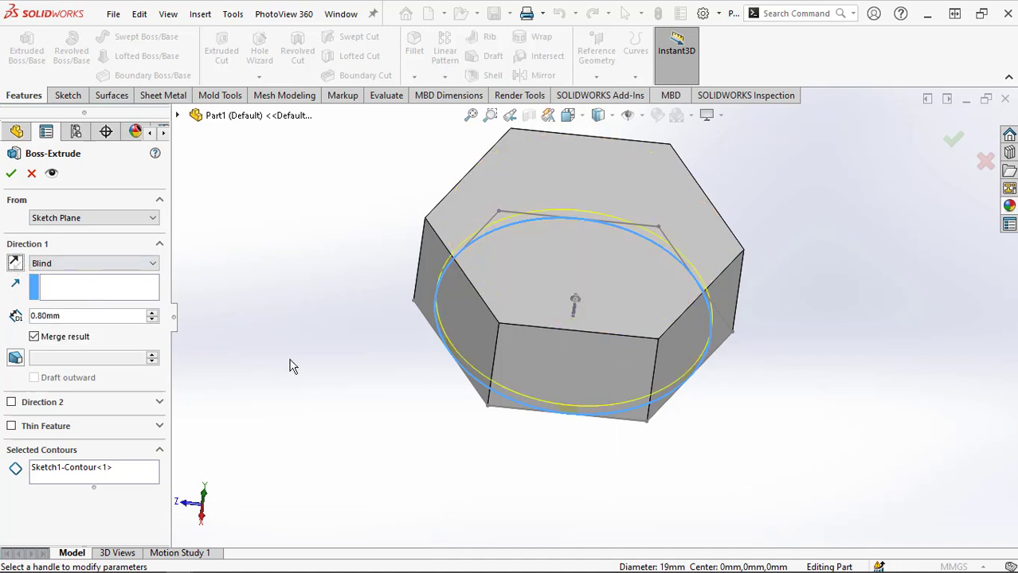
# Start the circle's extrusion from the hexagonal head's underside face, reverse it to point away from the head, and finish the boss
pyautogui.moveTo(290, 366); pyautogui.dragTo(316, 232, button='middle')
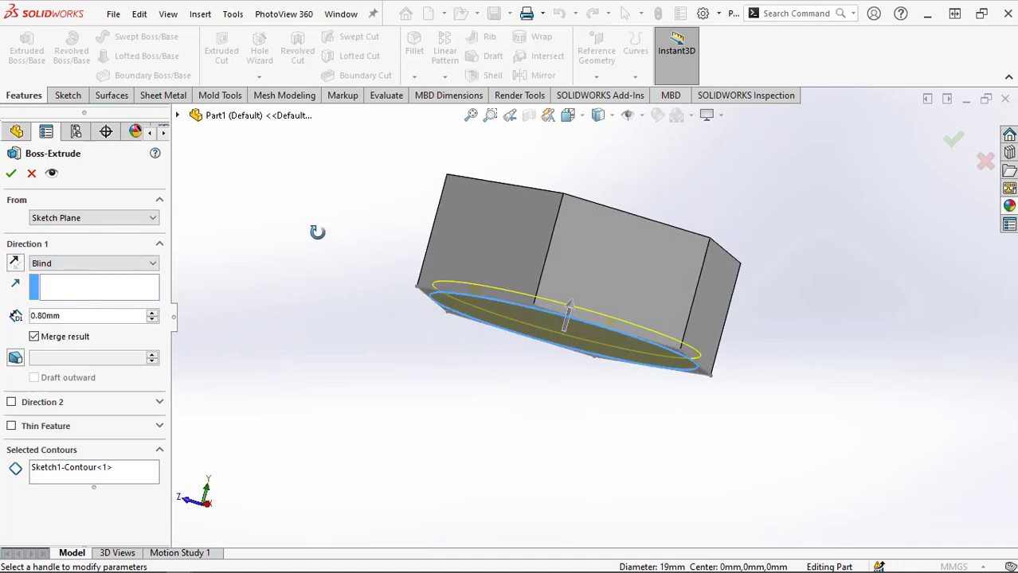
pyautogui.click(140, 224)
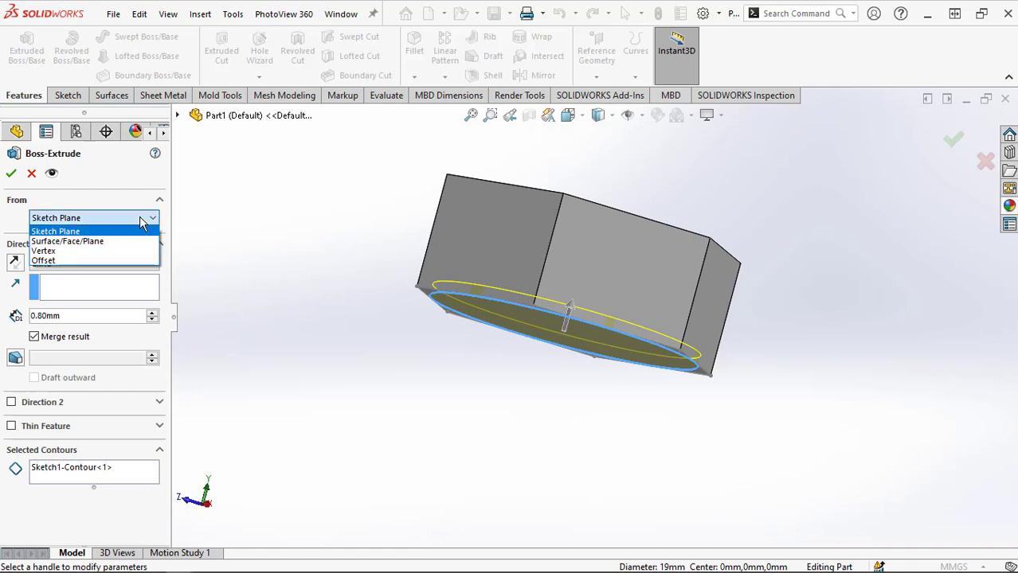
pyautogui.click(67, 240)
pyautogui.moveTo(277, 325); pyautogui.dragTo(389, 298, button='middle')
pyautogui.click(478, 309)
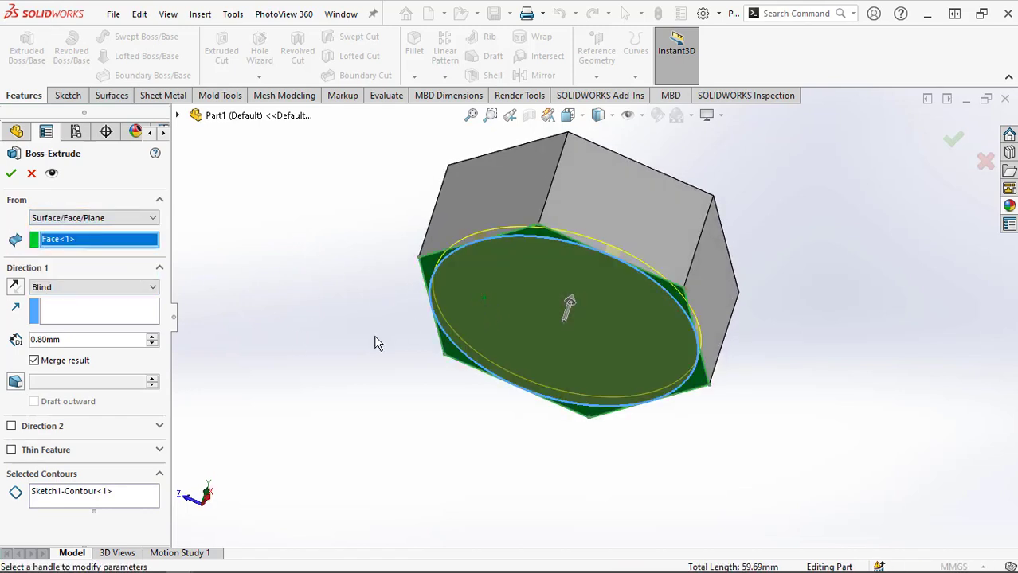
pyautogui.moveTo(378, 342); pyautogui.dragTo(354, 395, button='middle')
pyautogui.click(13, 288)
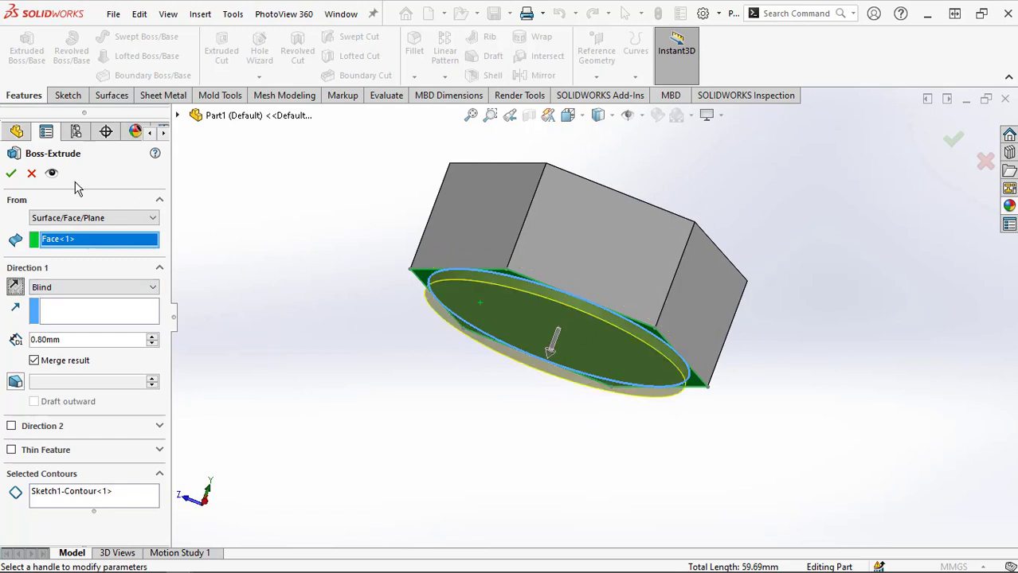
pyautogui.click(11, 174)
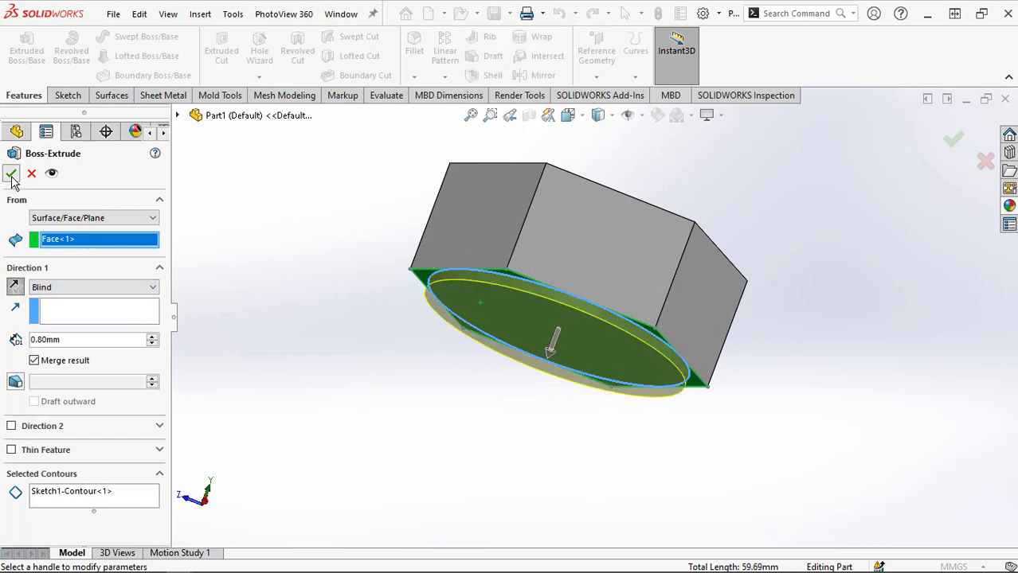
pyautogui.click(380, 329)
pyautogui.moveTo(376, 314)
pyautogui.mouseDown(button='middle')
pyautogui.moveTo(352, 216)
pyautogui.moveTo(286, 189)
pyautogui.moveTo(330, 225)
pyautogui.moveTo(361, 314)
pyautogui.mouseUp(button='middle')
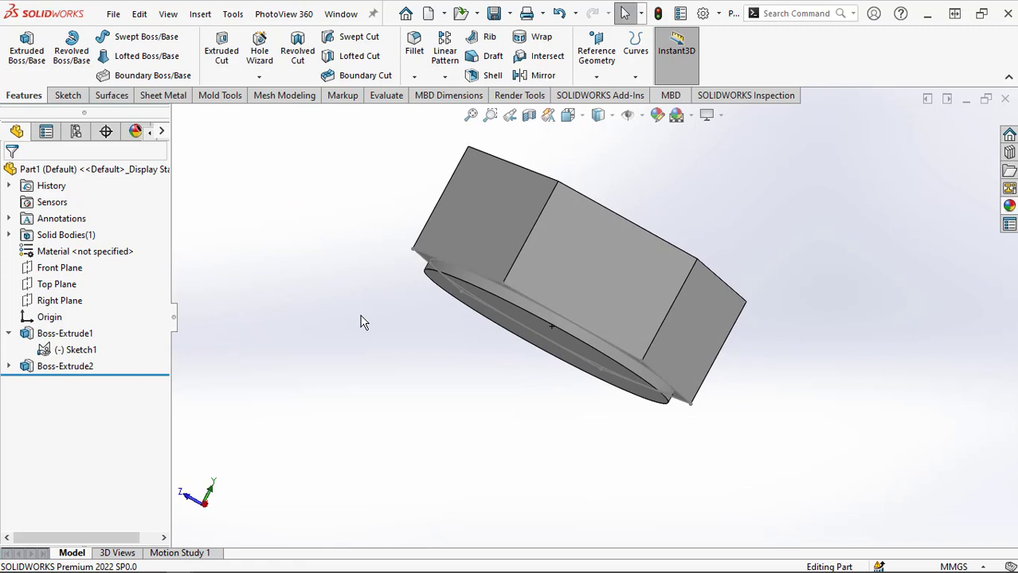
# Set up an 8 mm blind cut from the inscribed circle in Sketch1, starting at the hexagonal head's outer end face
pyautogui.moveTo(812, 193); pyautogui.dragTo(780, 312, button='middle')
pyautogui.scroll(-2, 821, 172)
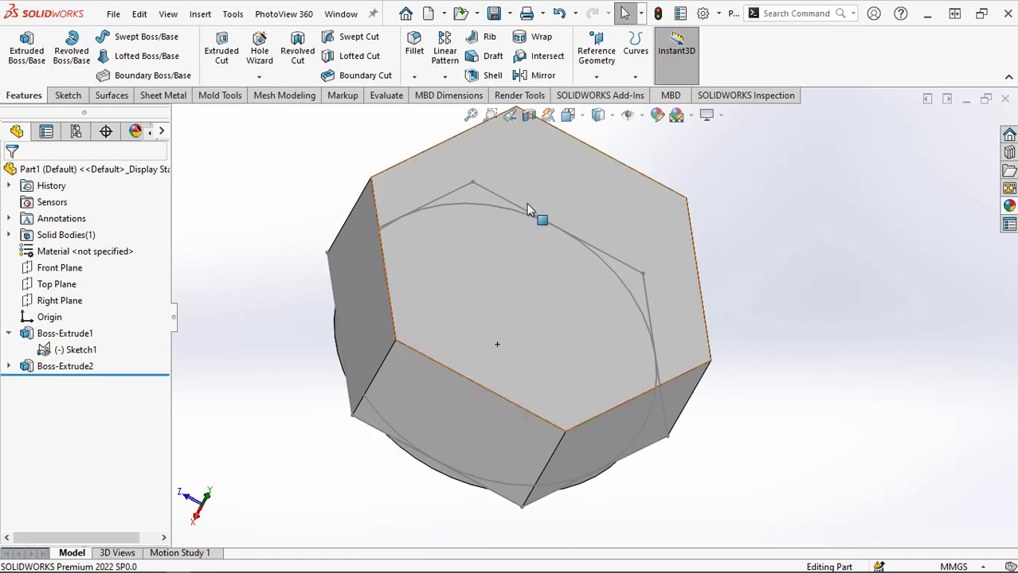
pyautogui.click(492, 209)
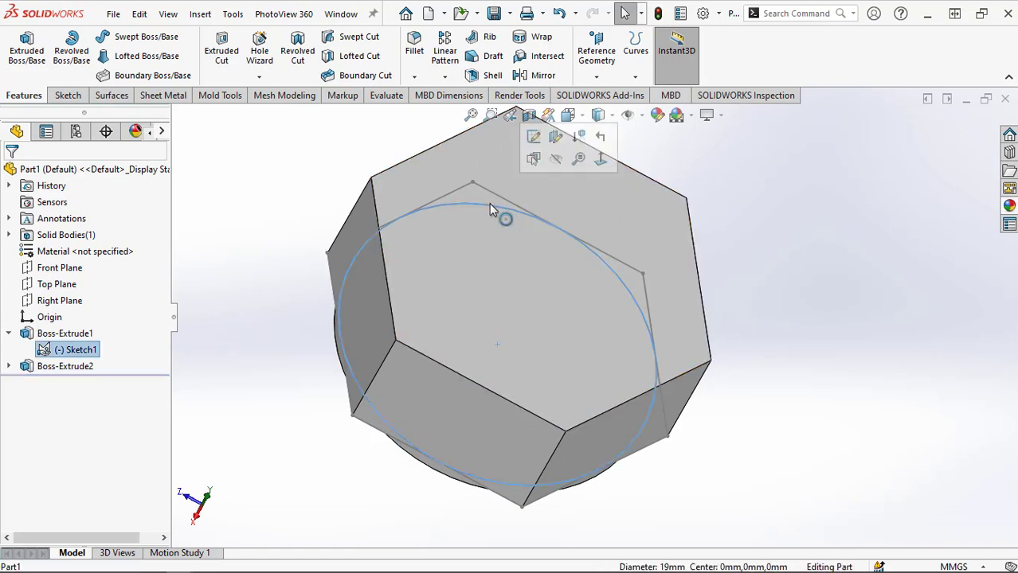
pyautogui.click(221, 54)
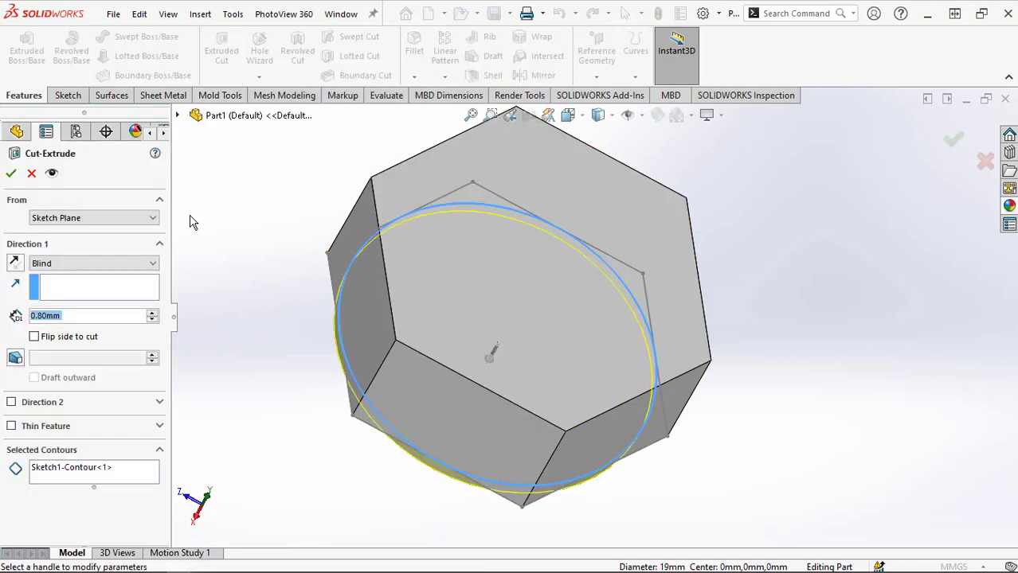
pyautogui.write('8')
pyautogui.press('Return')
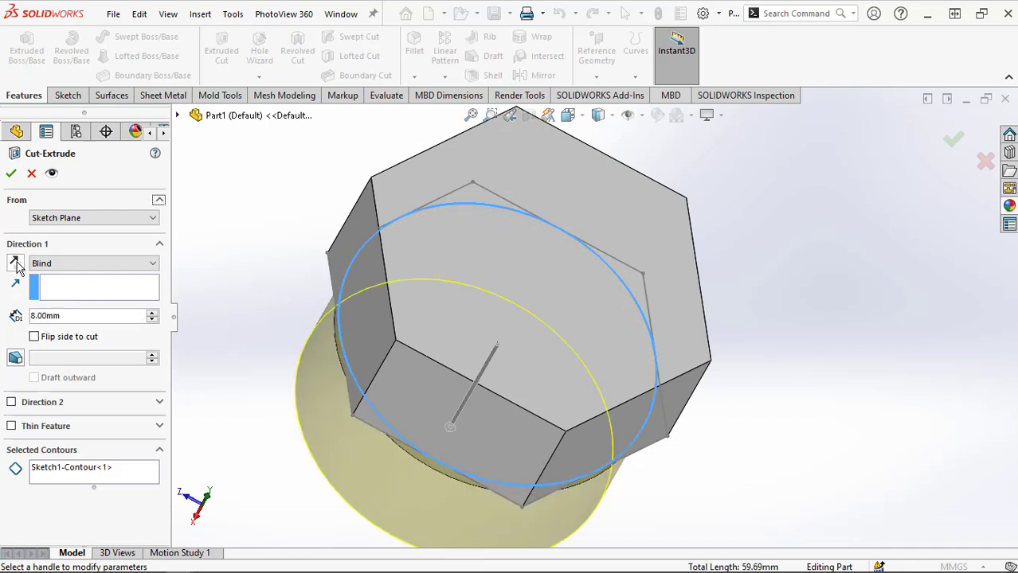
pyautogui.click(66, 220)
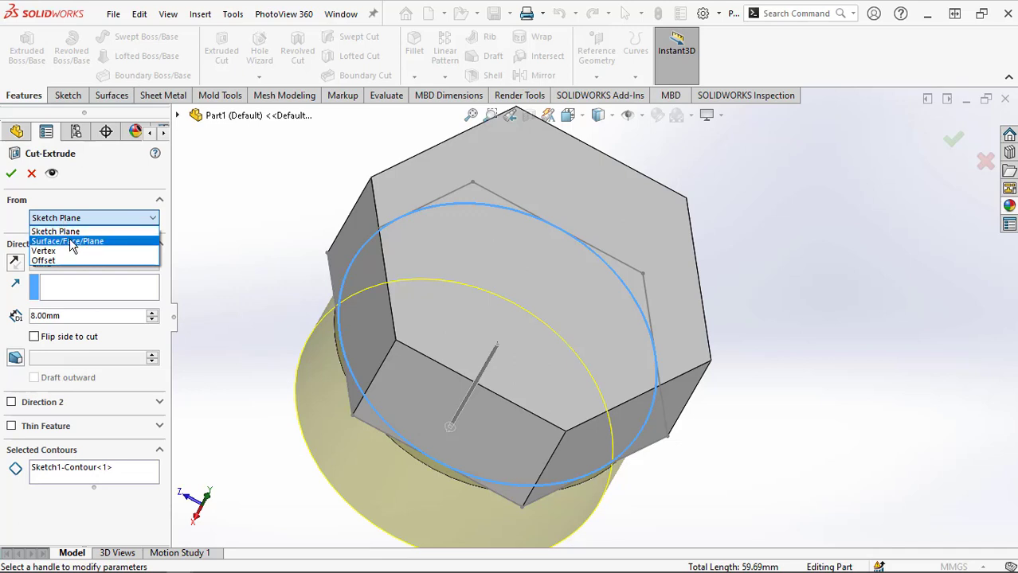
pyautogui.click(70, 242)
pyautogui.click(426, 174)
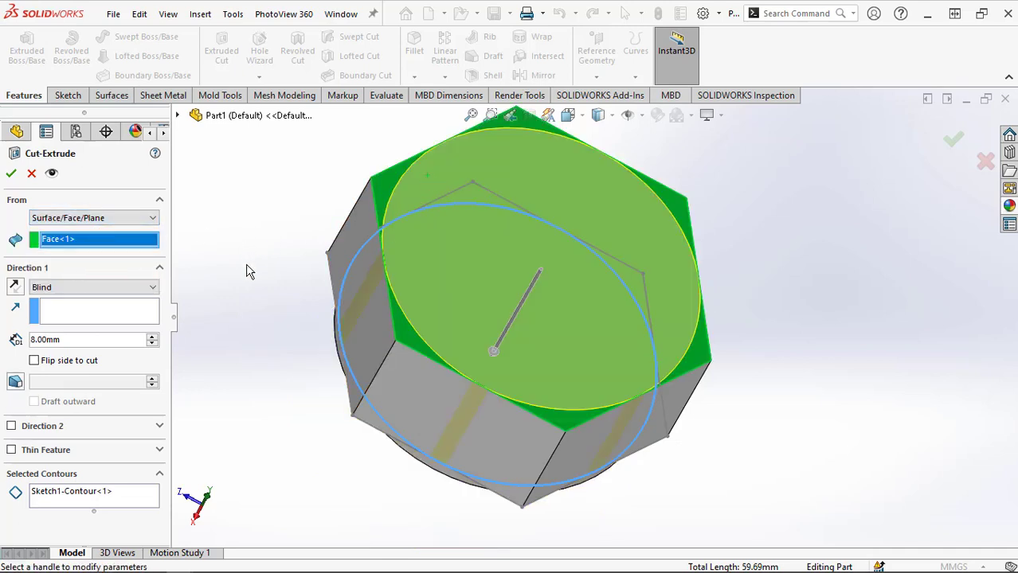
pyautogui.moveTo(247, 272); pyautogui.dragTo(245, 219, button='middle')
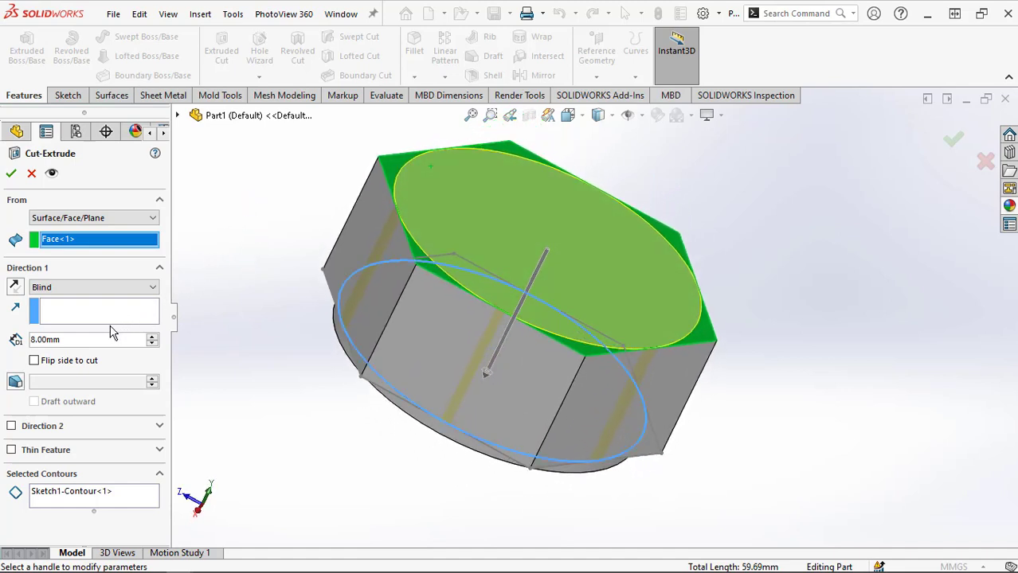
# Flip the side to cut outside the circle, add a 30-degree draft, and finish the cut to bevel the head's corners
pyautogui.click(35, 361)
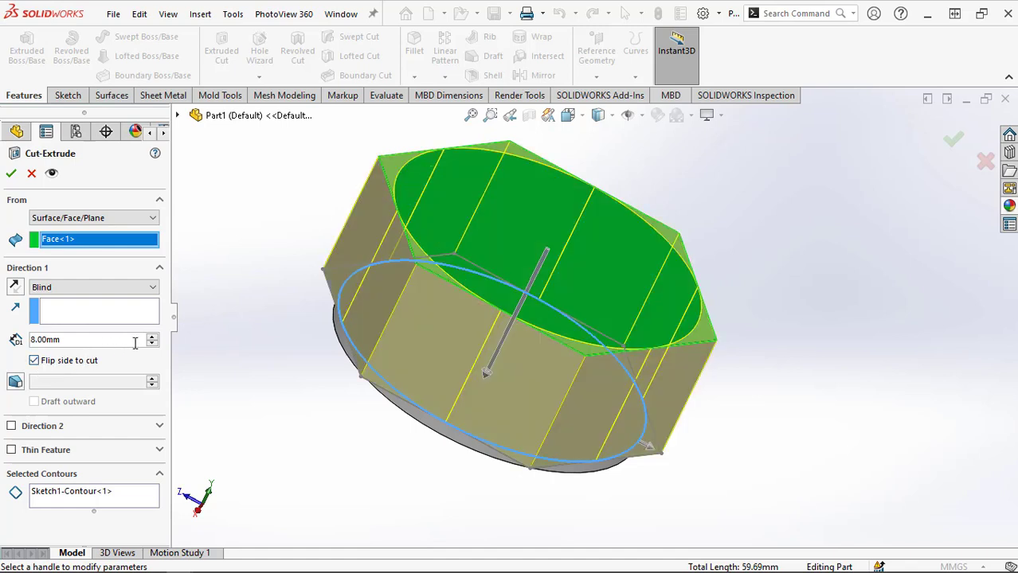
pyautogui.click(15, 383)
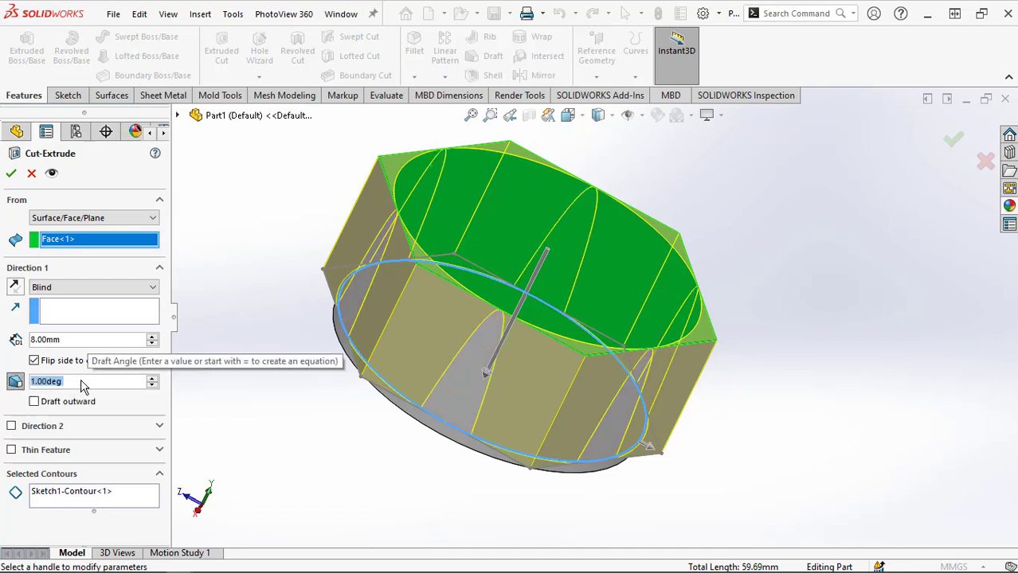
pyautogui.write('30')
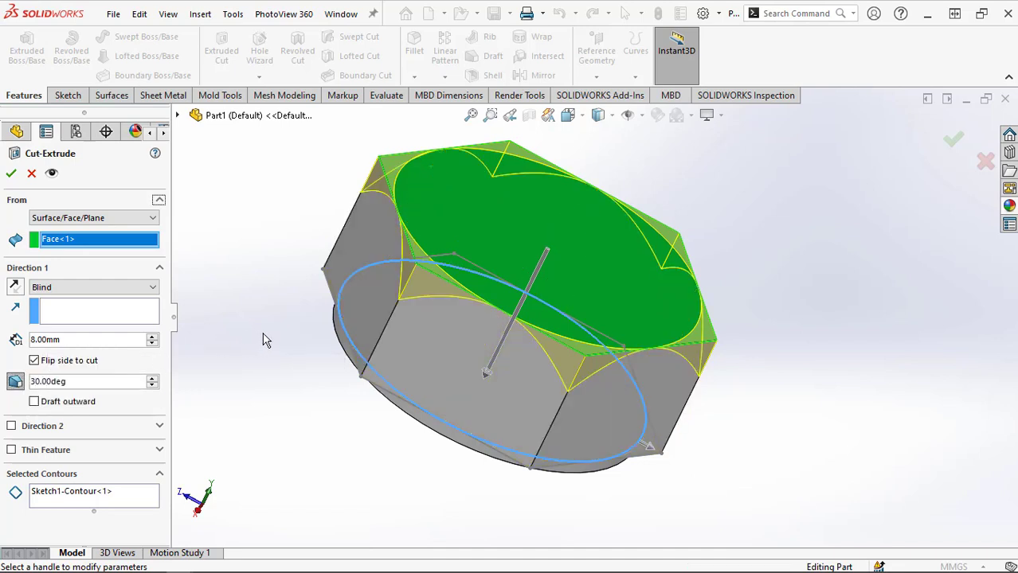
pyautogui.moveTo(266, 332); pyautogui.dragTo(242, 302, button='middle')
pyautogui.click(12, 175)
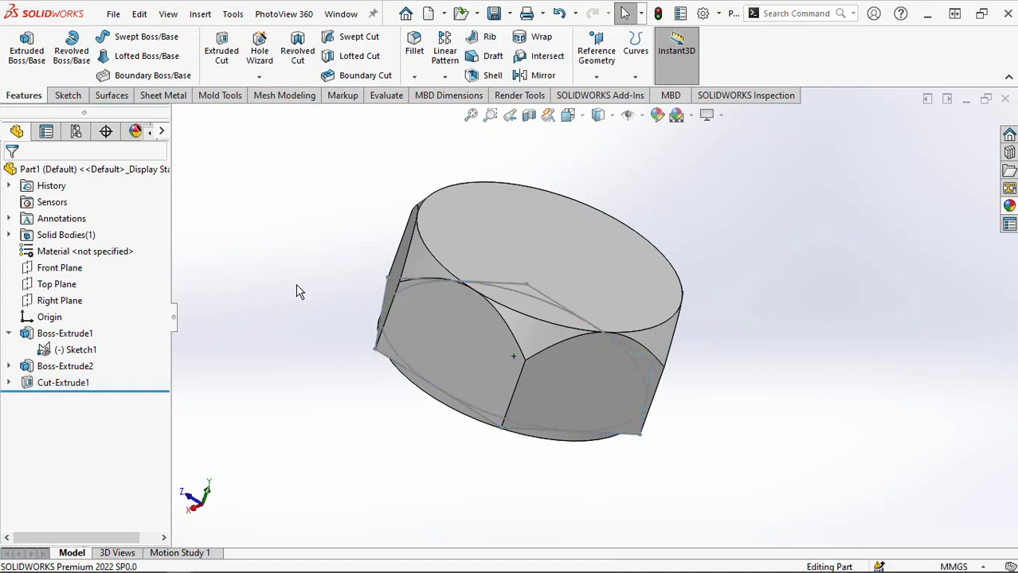
# Hide the hexagon's base sketch, Sketch1, in the model
pyautogui.moveTo(312, 329)
pyautogui.mouseDown(button='middle')
pyautogui.moveTo(346, 324)
pyautogui.moveTo(379, 357)
pyautogui.moveTo(342, 380)
pyautogui.mouseUp(button='middle')
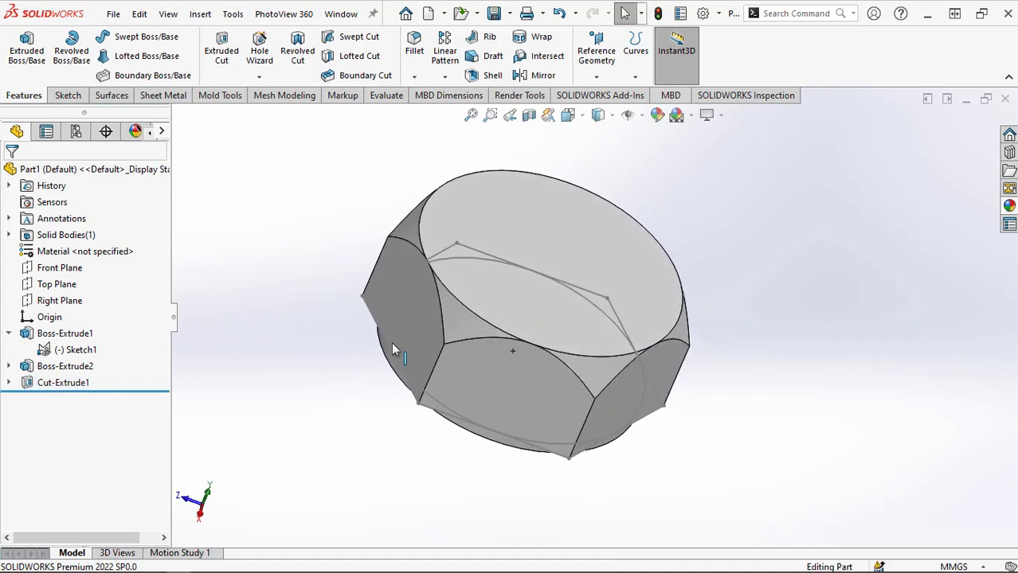
pyautogui.click(463, 257)
pyautogui.click(530, 212)
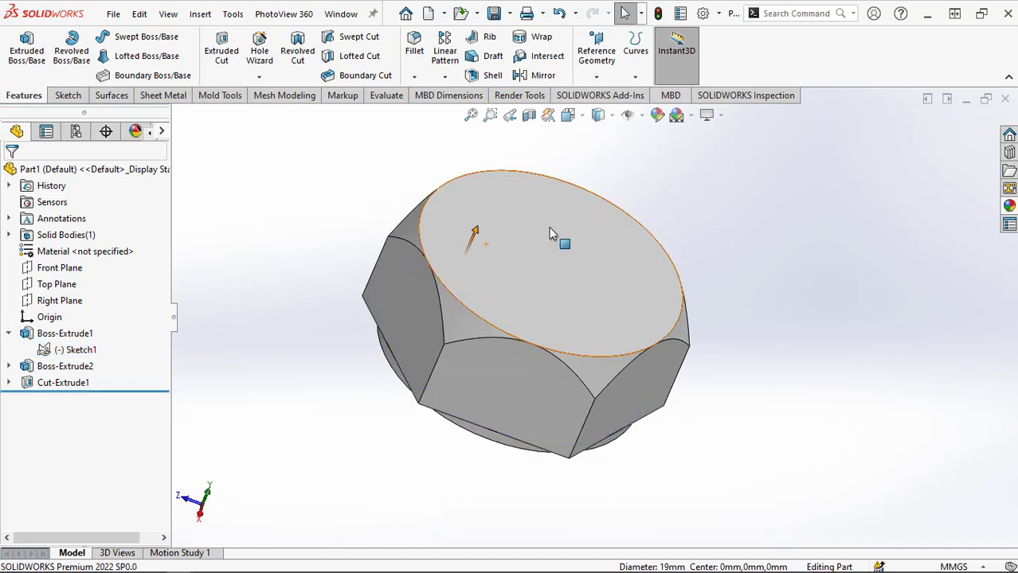
# Start a sketch on the collar's flat outer face and draw an origin-centred circle about 11.7 mm in diameter
pyautogui.moveTo(539, 472); pyautogui.dragTo(548, 209, button='middle')
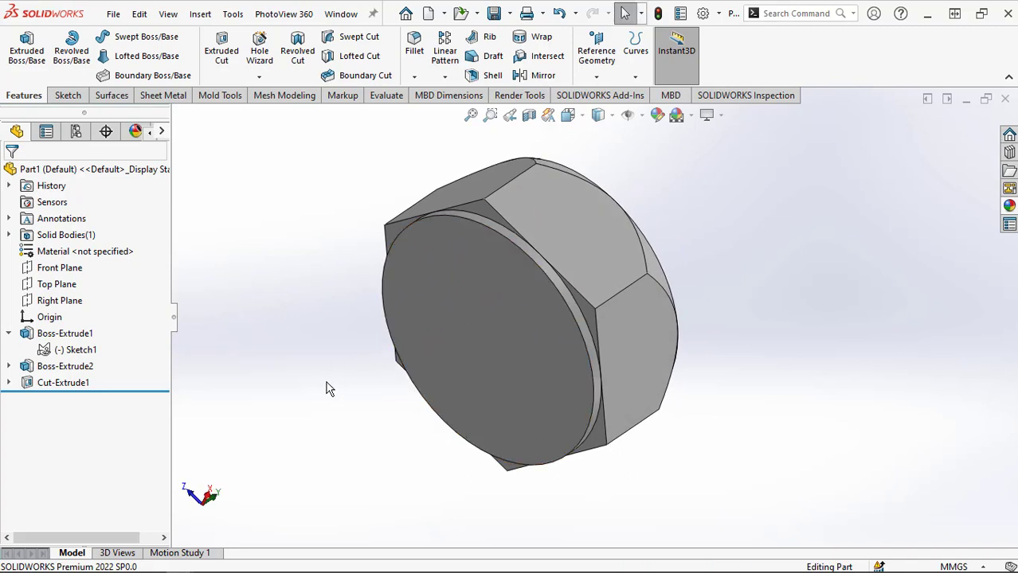
pyautogui.click(503, 314)
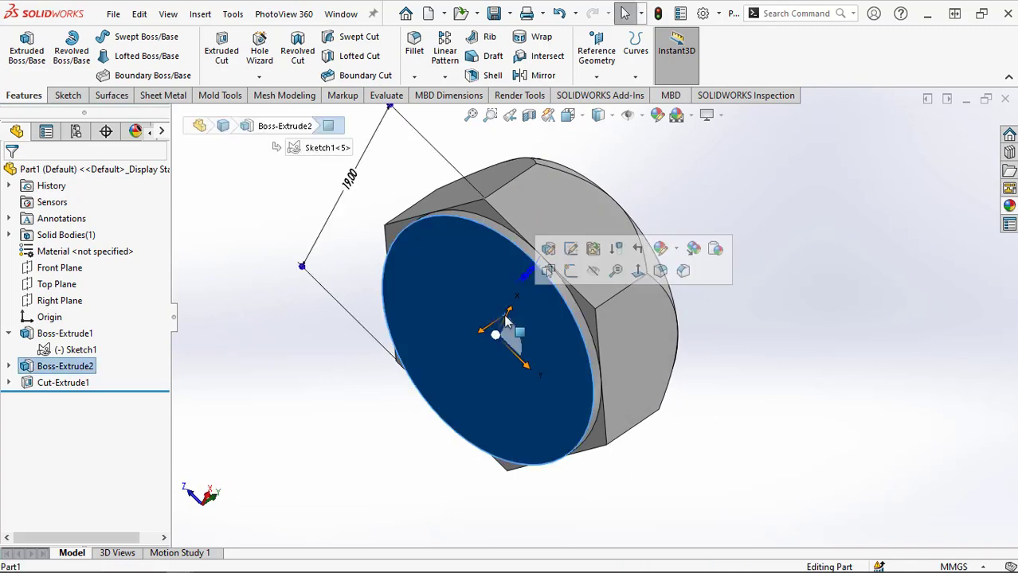
pyautogui.click(569, 273)
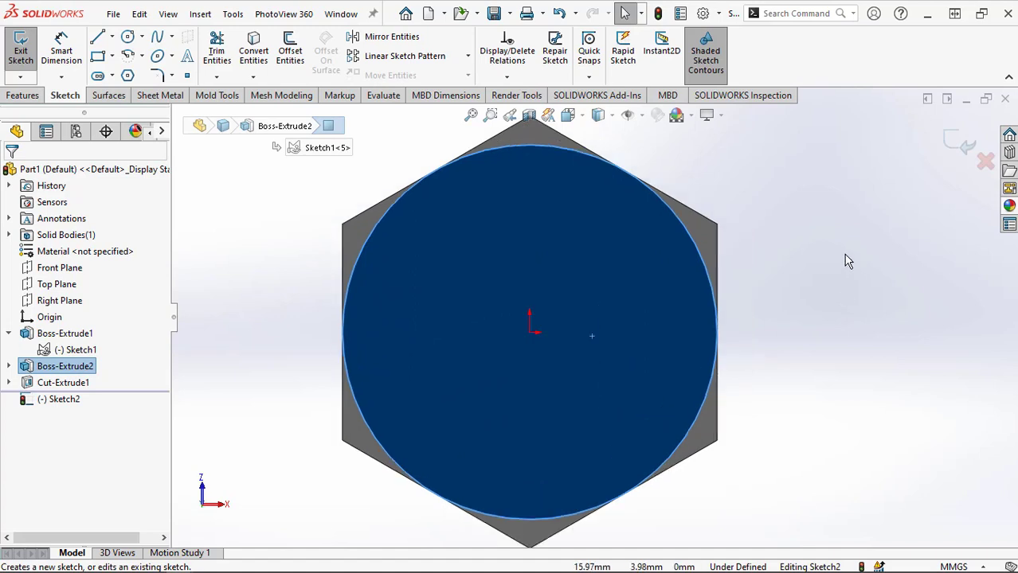
pyautogui.click(128, 38)
pyautogui.click(530, 332)
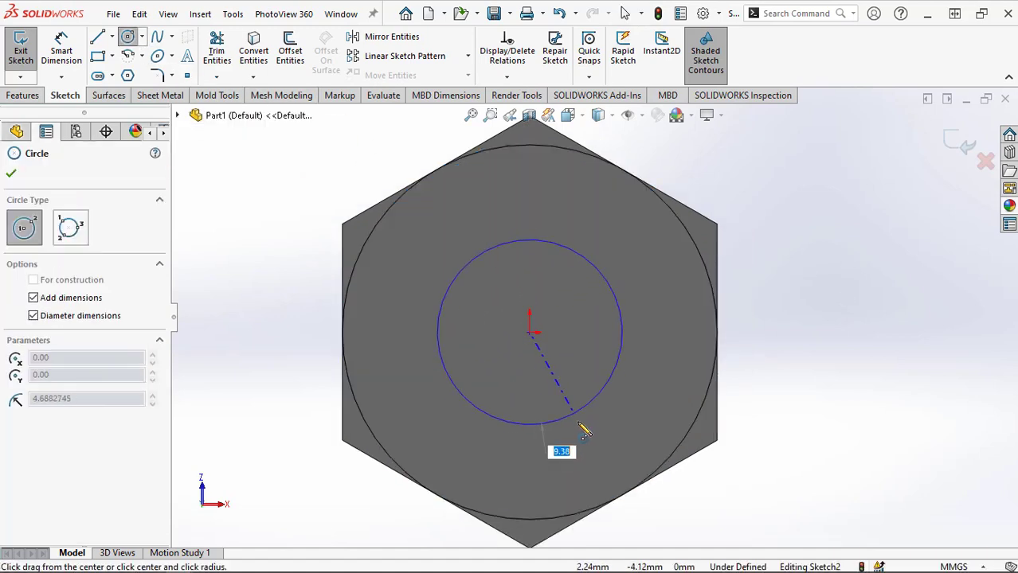
pyautogui.click(586, 434)
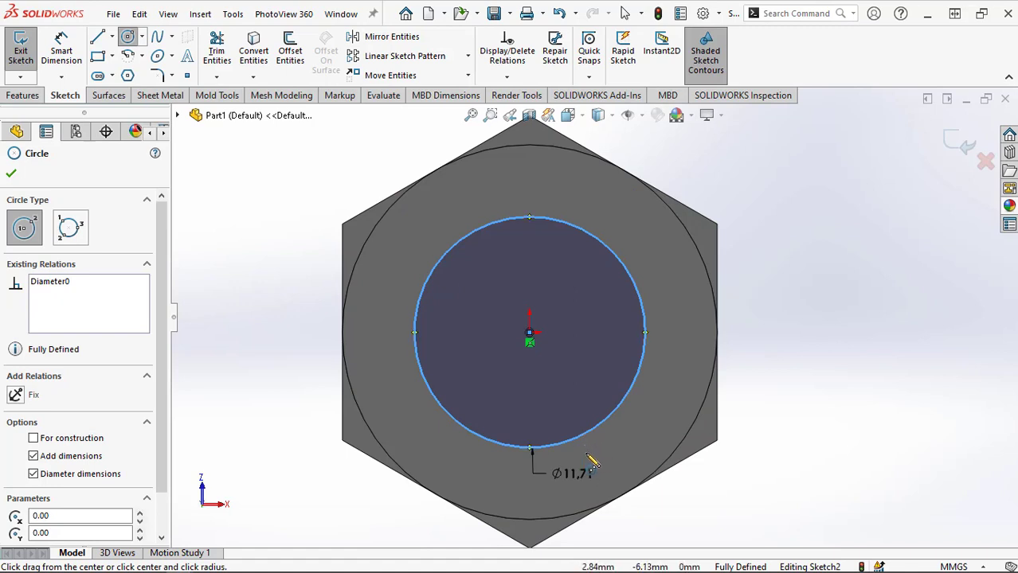
pyautogui.press('Escape')
# Set the sketched circle's diameter to 12 mm
pyautogui.doubleClick(581, 475)
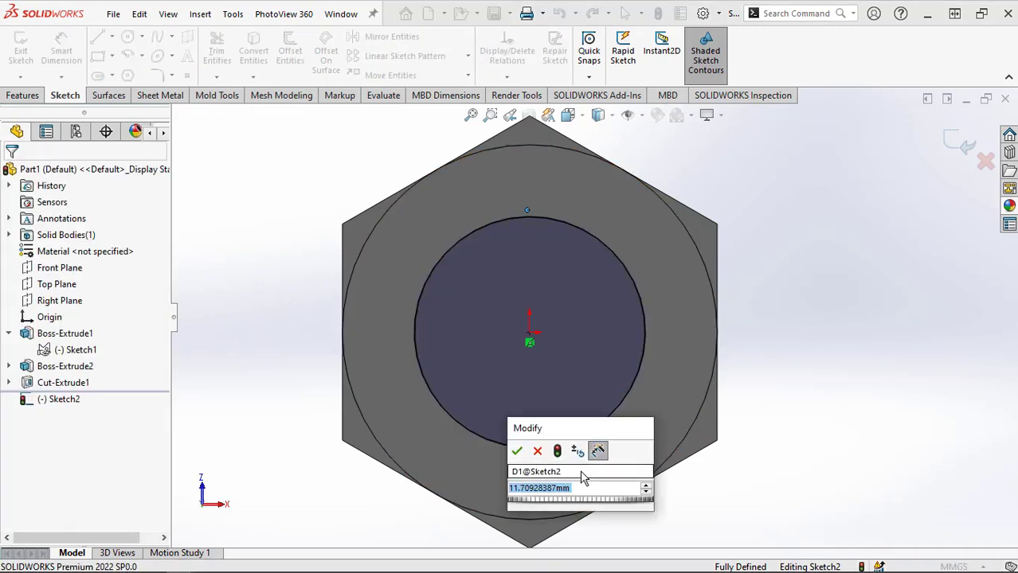
pyautogui.write('11.71')
pyautogui.click(516, 451)
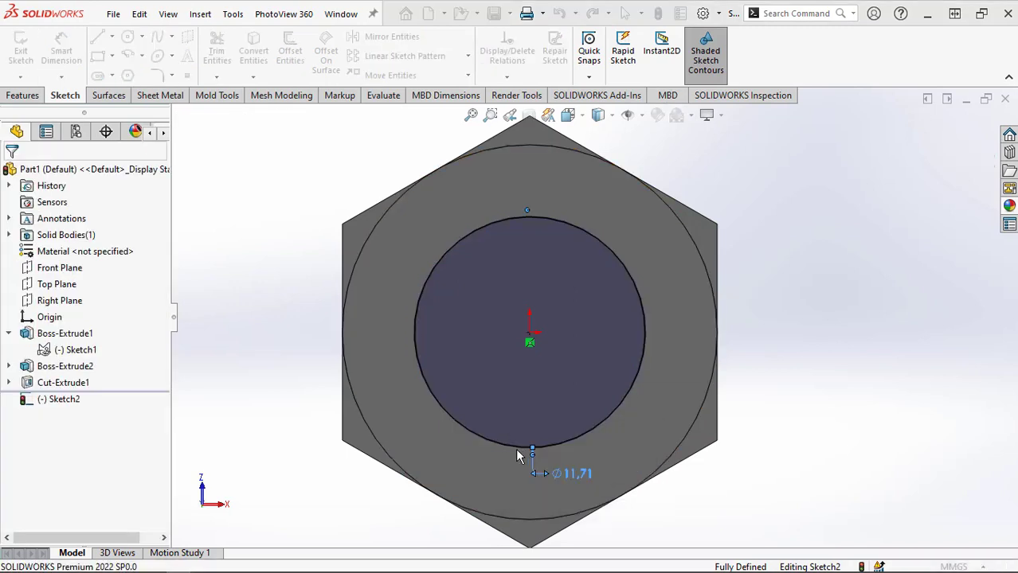
# Extrude the circle 40 mm as a blind boss away from the head, with merged result, to form the bolt shank
pyautogui.scroll(5, 612, 406)
pyautogui.moveTo(613, 382); pyautogui.dragTo(535, 408, button='middle')
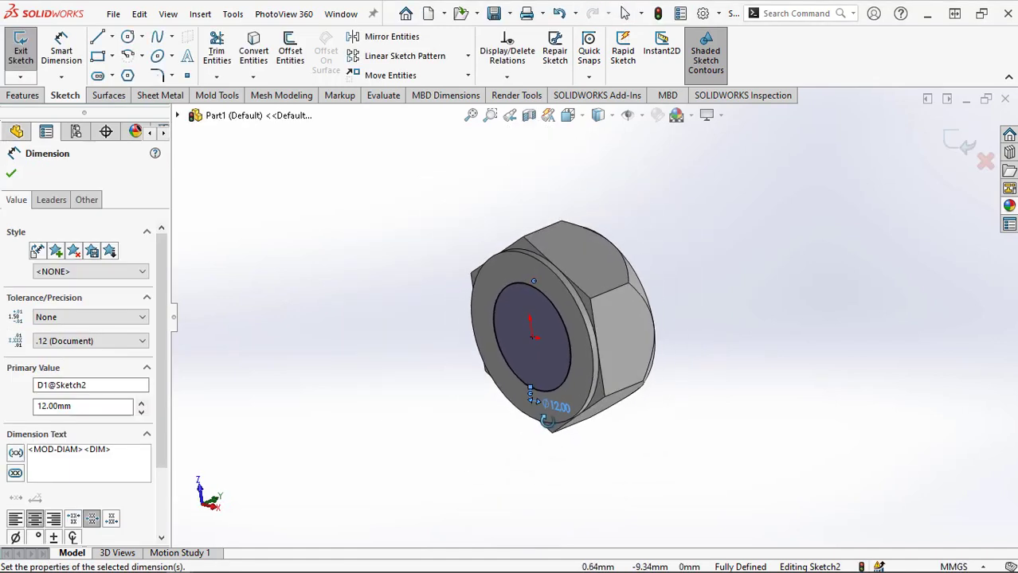
pyautogui.click(25, 96)
pyautogui.click(26, 48)
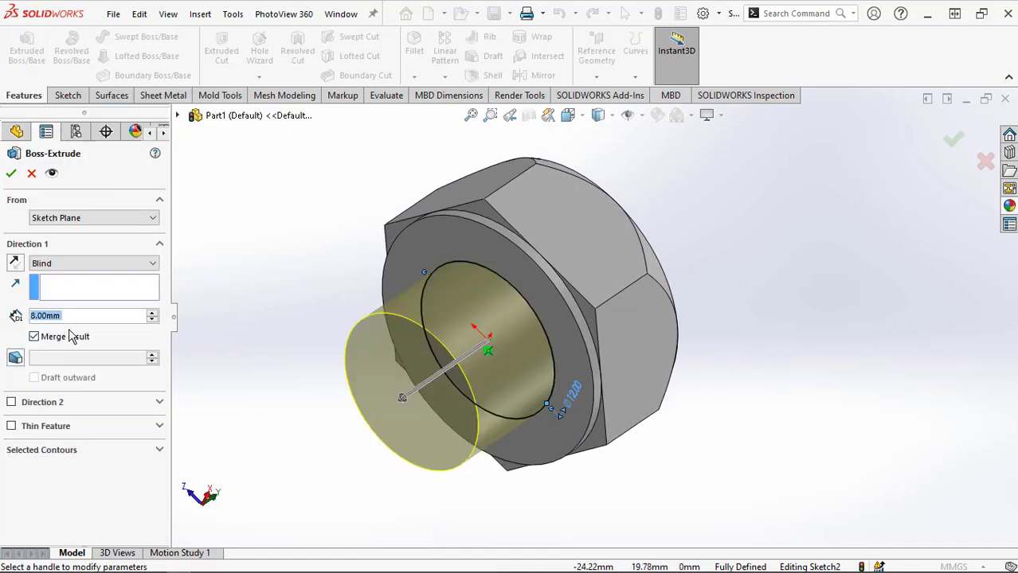
pyautogui.write('40')
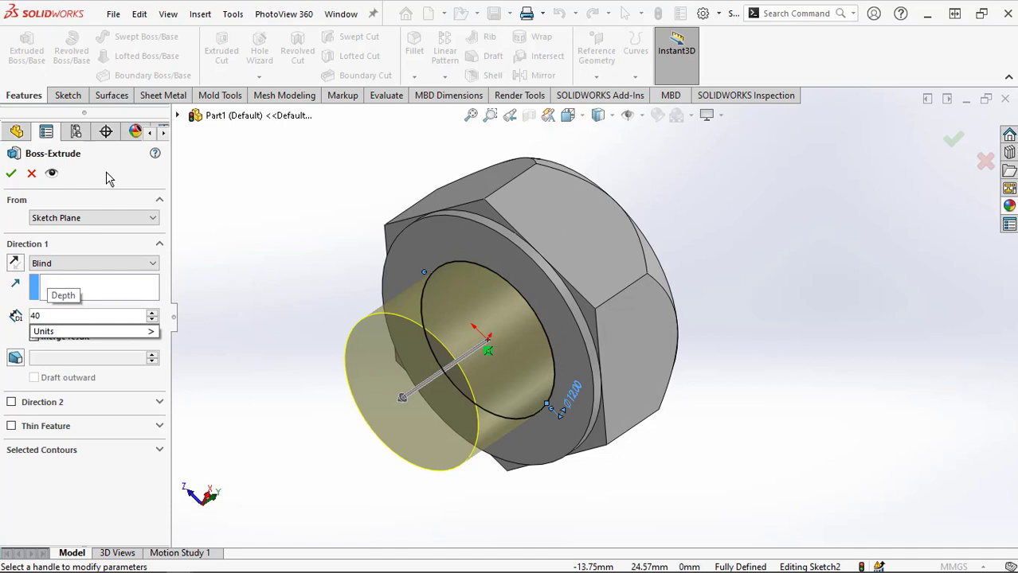
pyautogui.press('Return')
pyautogui.scroll(4, 338, 301)
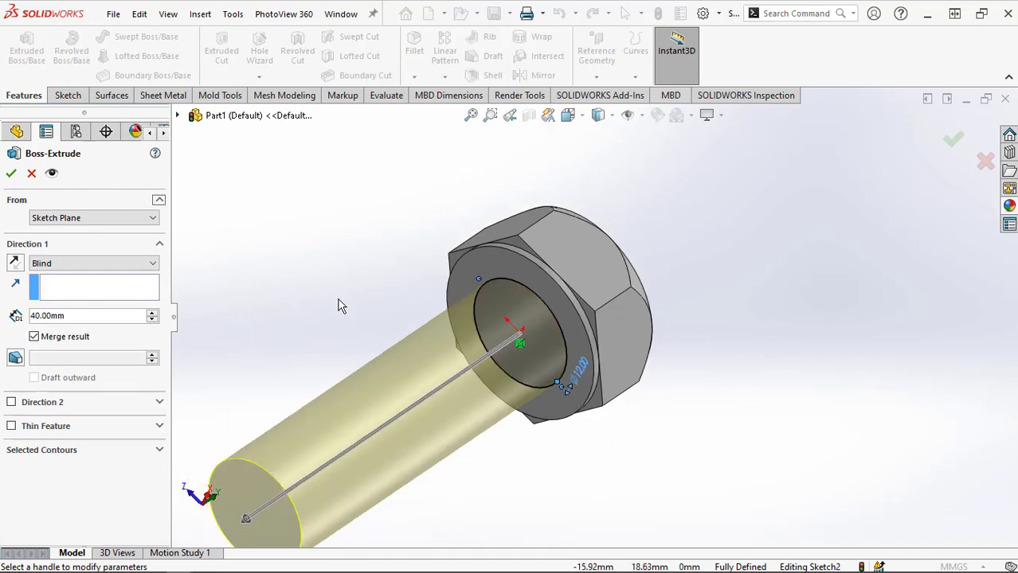
pyautogui.scroll(-2, 317, 488)
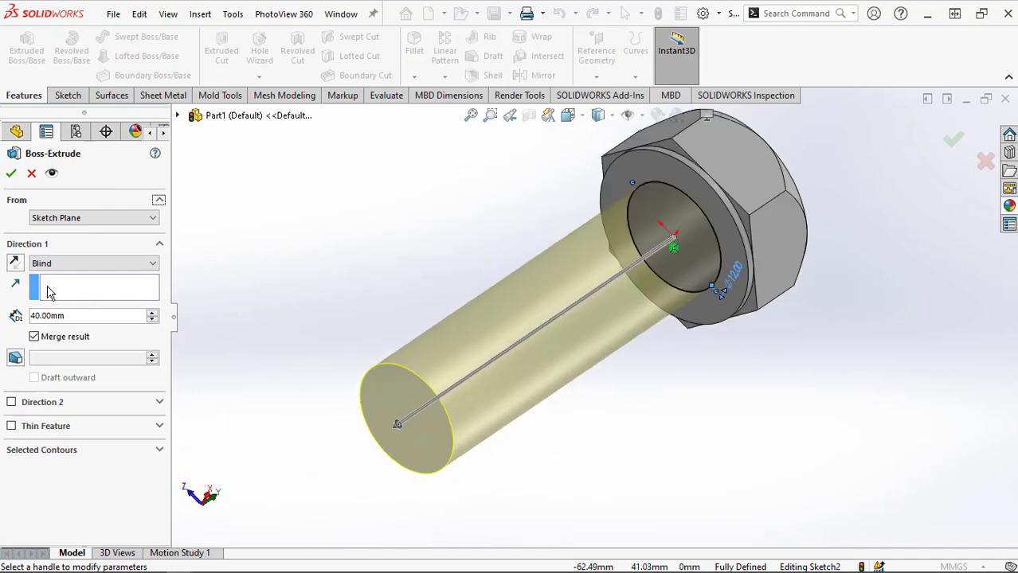
pyautogui.click(10, 175)
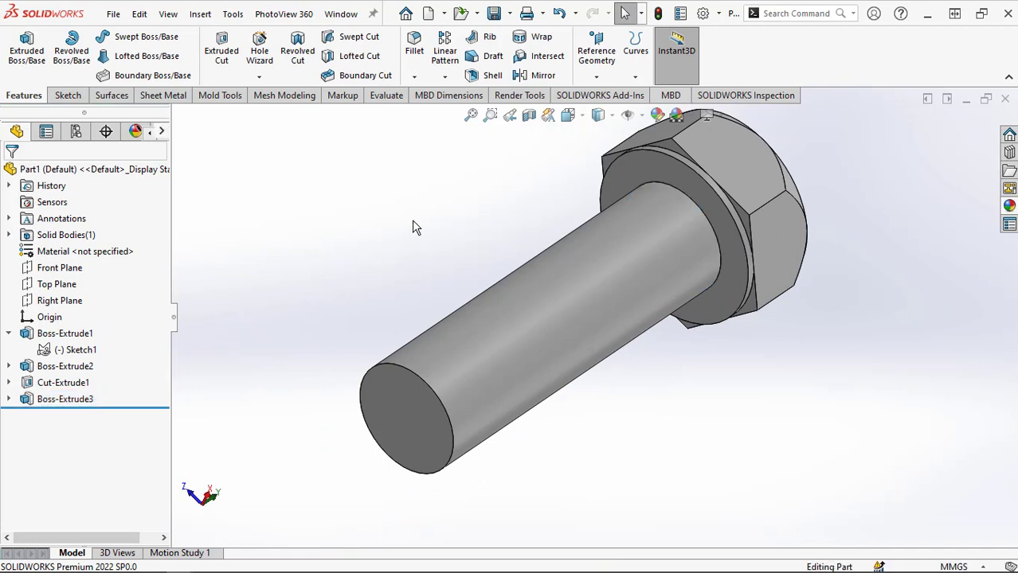
# Chamfer the circular edge at the shank's free end with a distance of 2 mm at 45 degrees
pyautogui.click(414, 76)
pyautogui.click(441, 113)
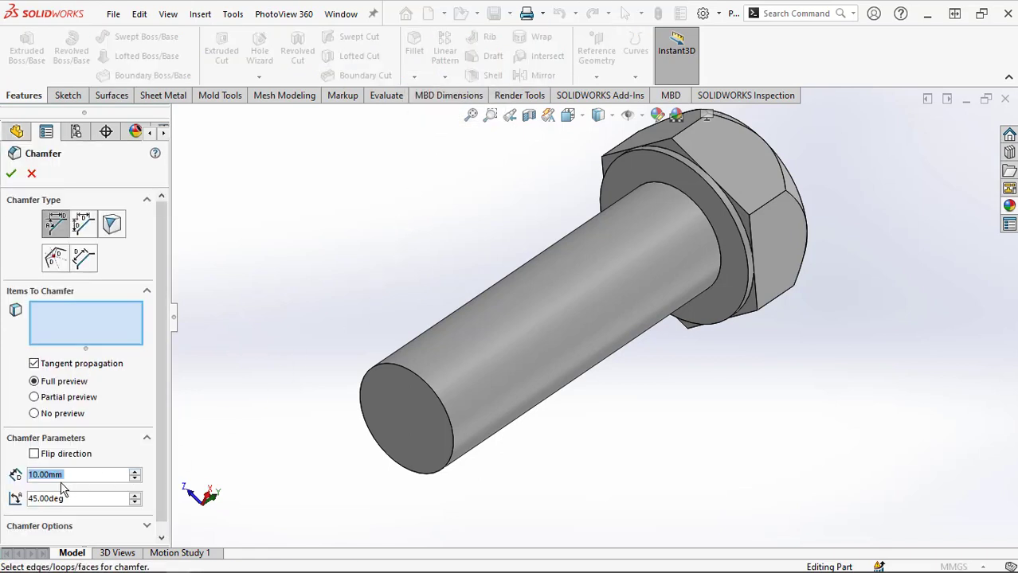
pyautogui.write('2')
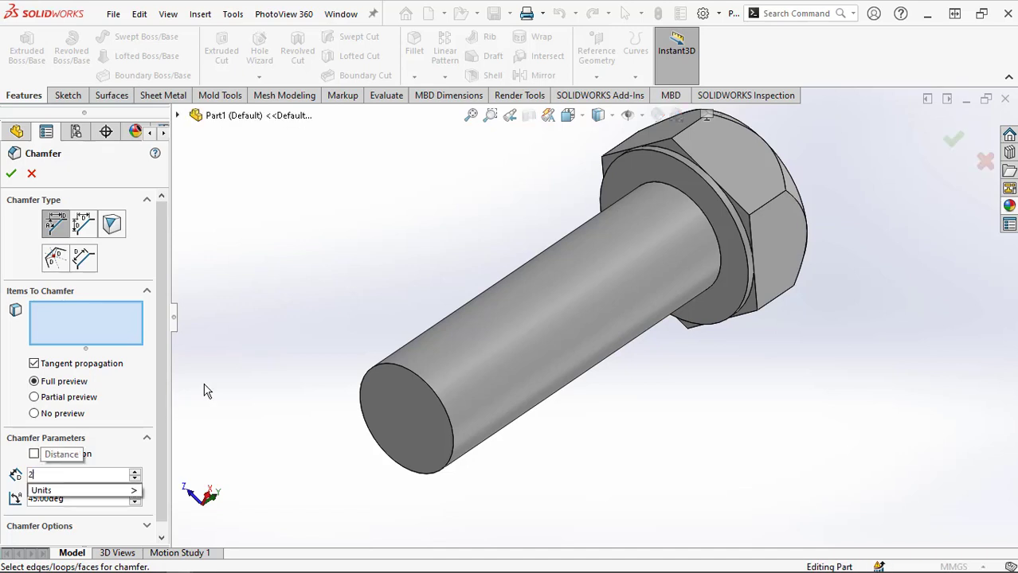
pyautogui.press('Return')
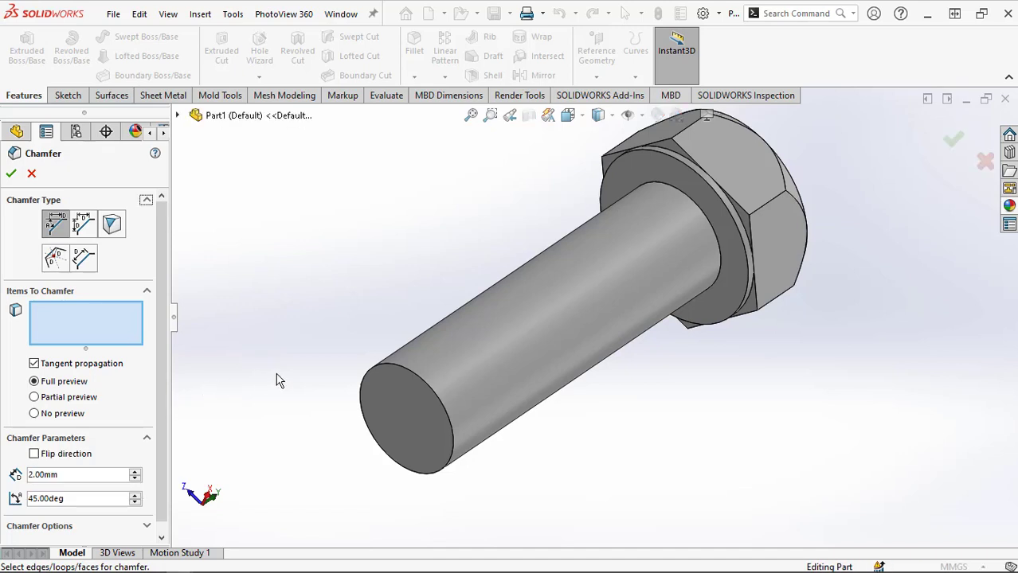
pyautogui.click(364, 381)
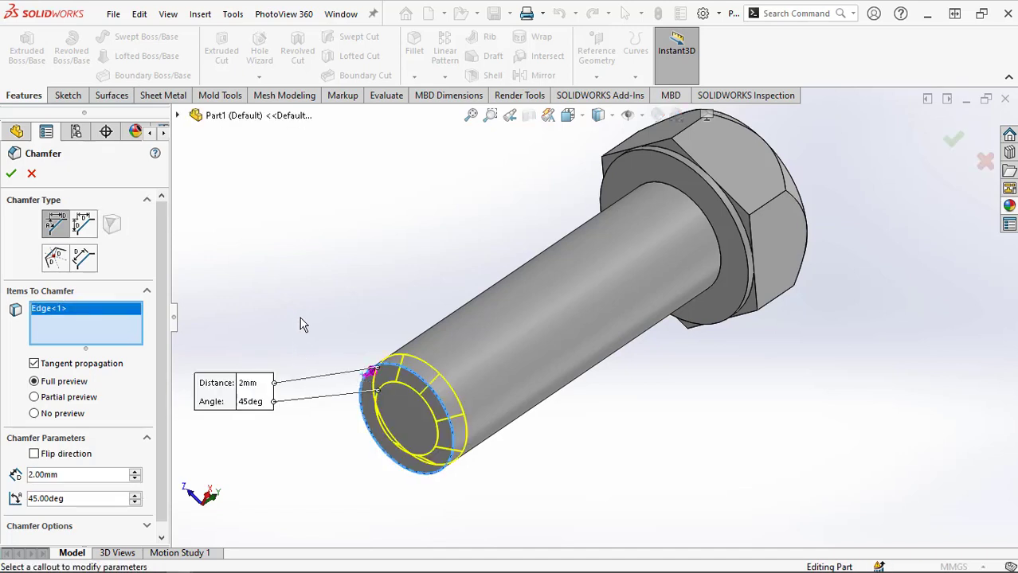
pyautogui.click(11, 175)
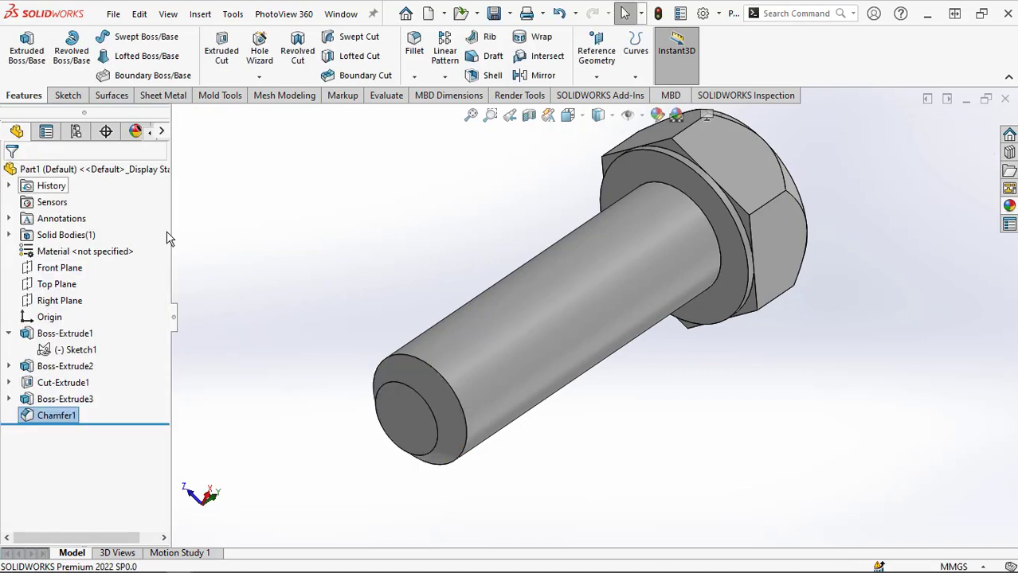
# Start a Thread on the circular edge between the shank and its end chamfer, running up to the collar's flat face
pyautogui.scroll(-2, 649, 223)
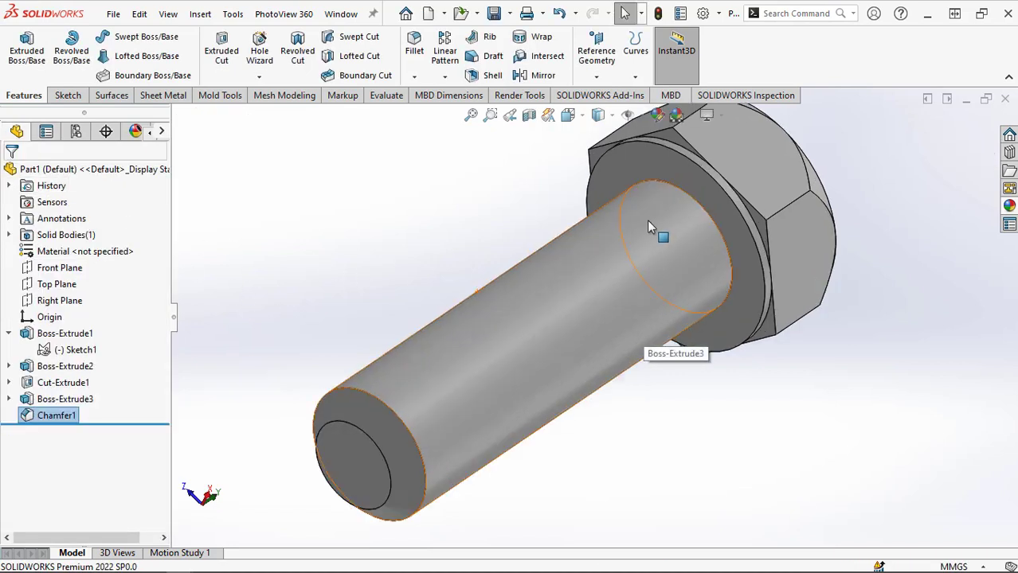
pyautogui.moveTo(675, 437)
pyautogui.mouseDown(button='middle')
pyautogui.moveTo(604, 391)
pyautogui.moveTo(541, 382)
pyautogui.moveTo(645, 390)
pyautogui.moveTo(650, 379)
pyautogui.moveTo(667, 400)
pyautogui.mouseUp(button='middle')
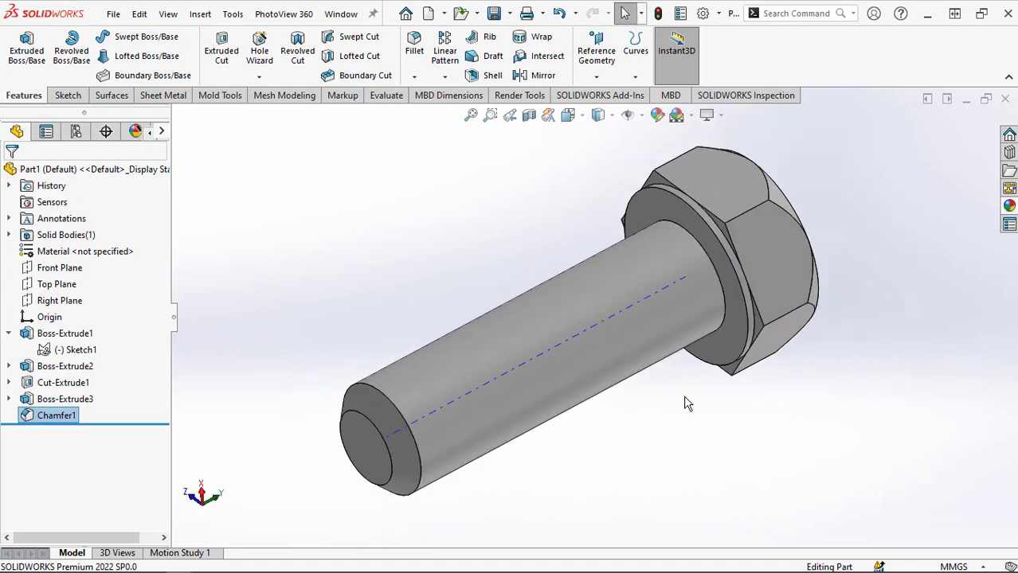
pyautogui.click(704, 414)
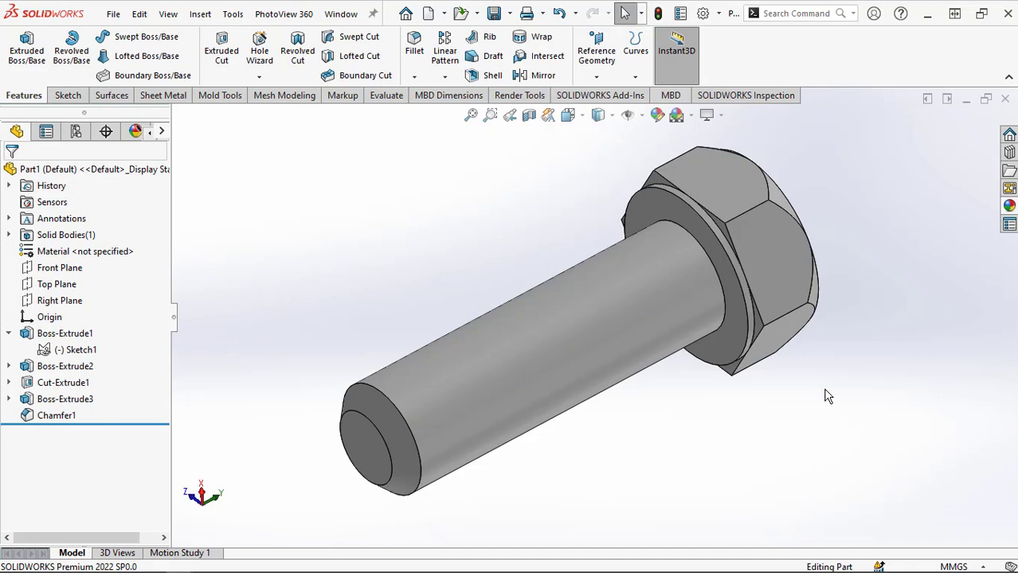
pyautogui.click(260, 77)
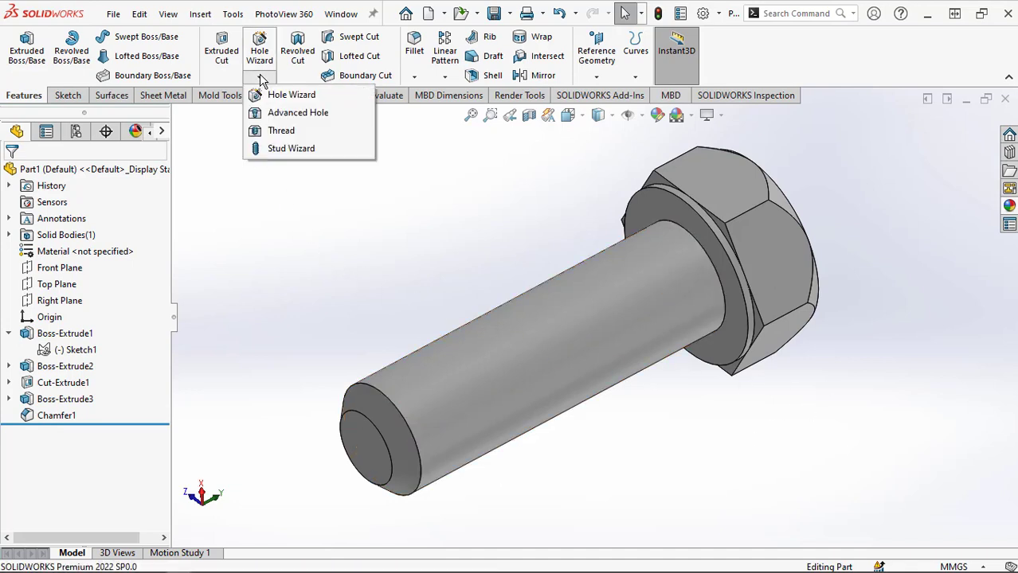
pyautogui.click(280, 131)
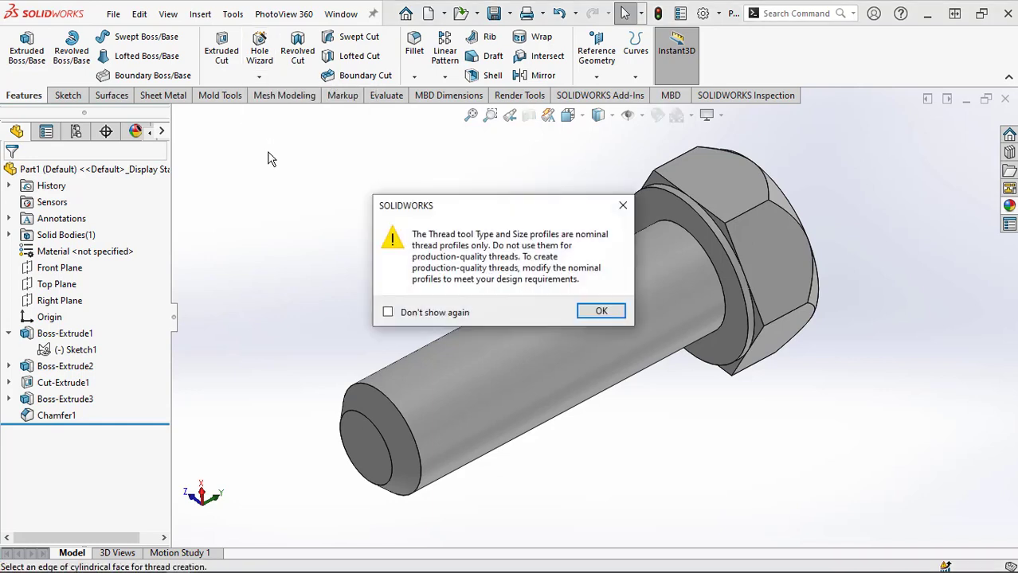
pyautogui.click(589, 315)
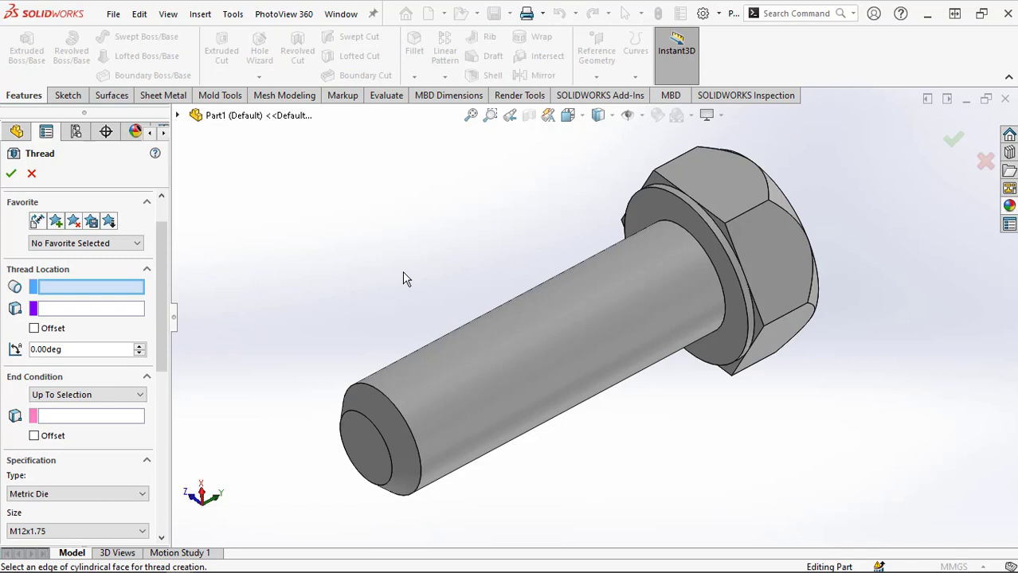
pyautogui.click(384, 396)
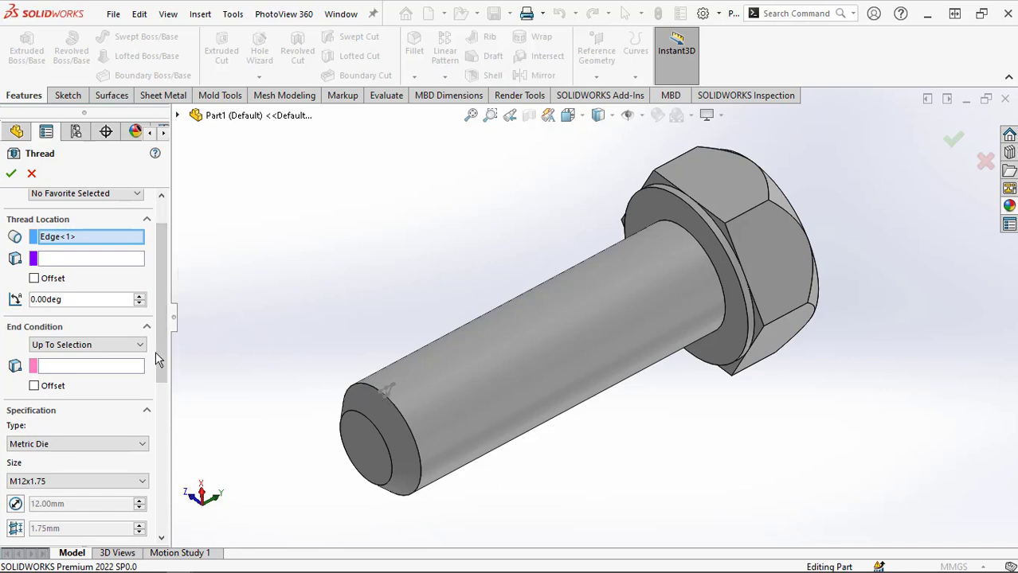
pyautogui.click(103, 367)
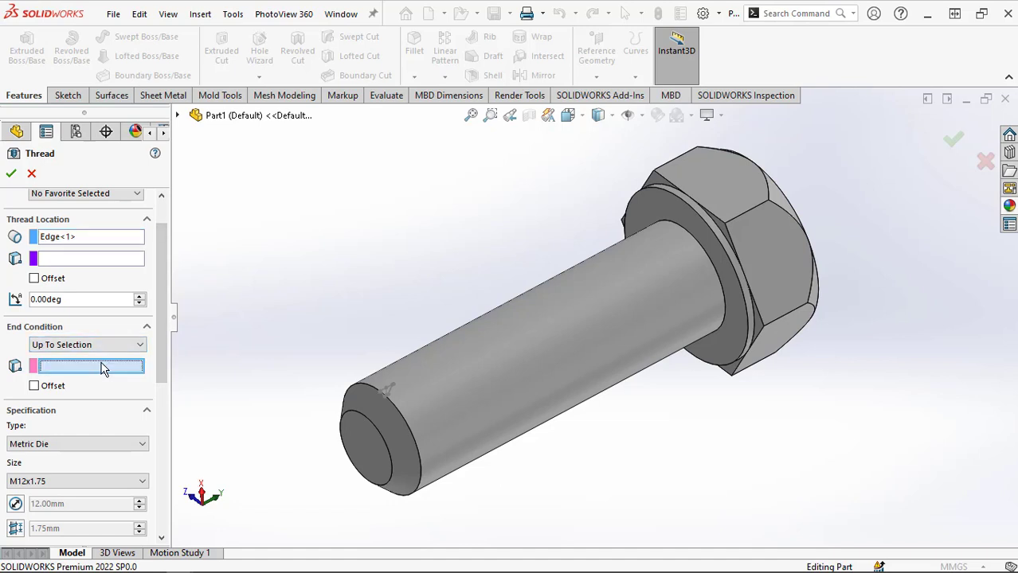
pyautogui.click(671, 215)
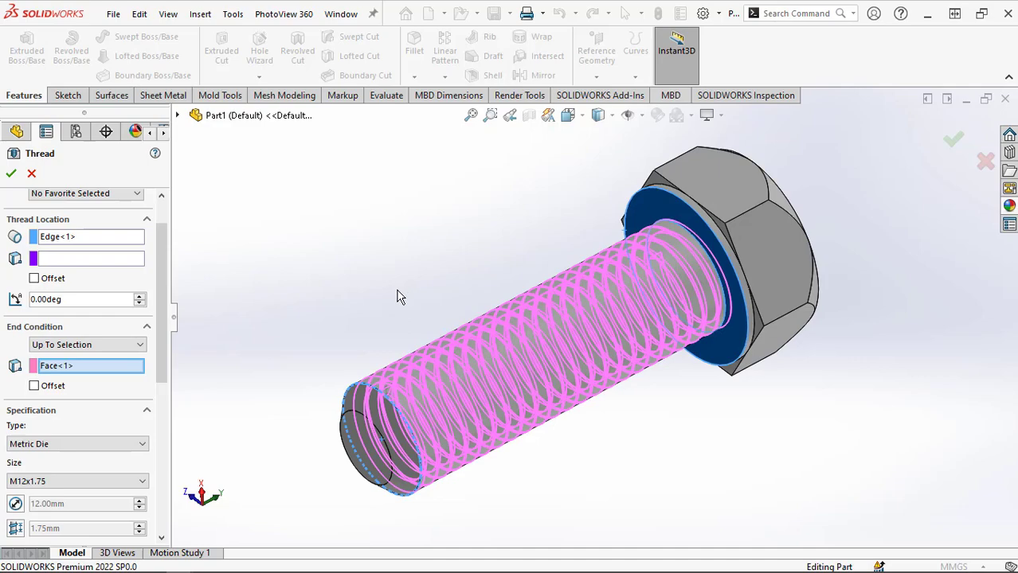
pyautogui.scroll(1, 389, 293)
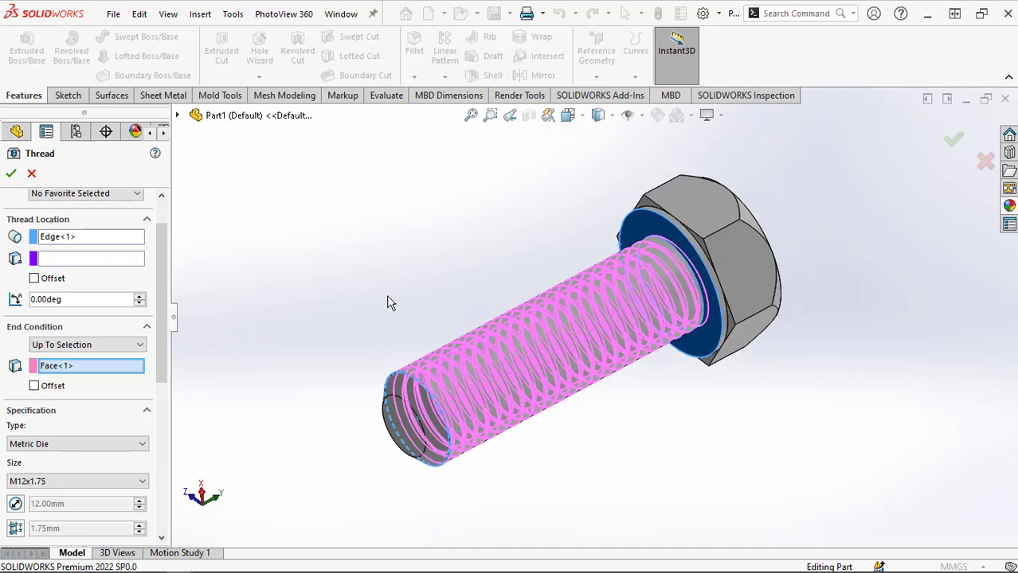
pyautogui.moveTo(388, 301); pyautogui.dragTo(535, 325, button='middle')
pyautogui.scroll(-4, 450, 286)
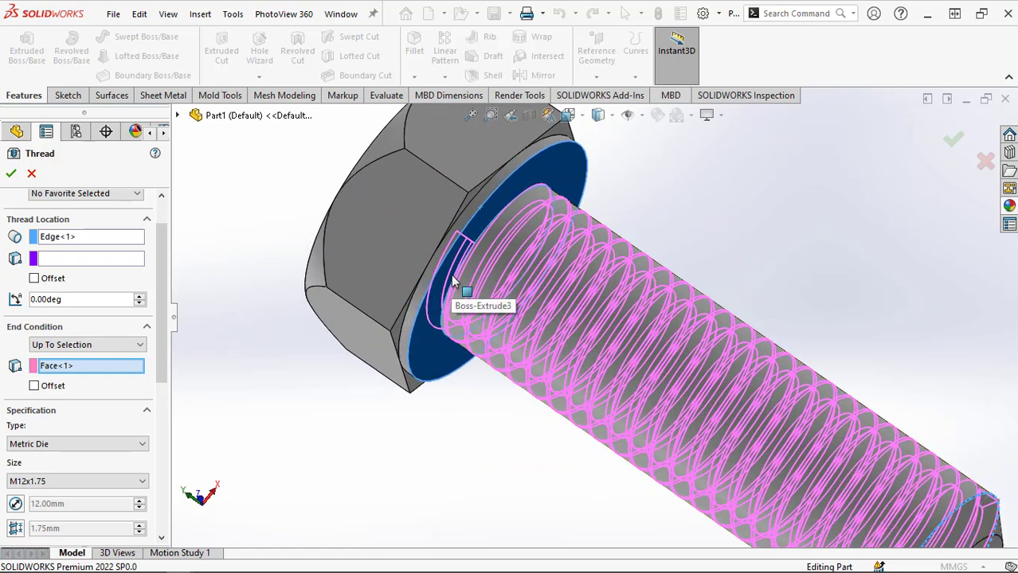
# Offset the thread's start by 1 mm and set its size to M12x1.75
pyautogui.click(34, 280)
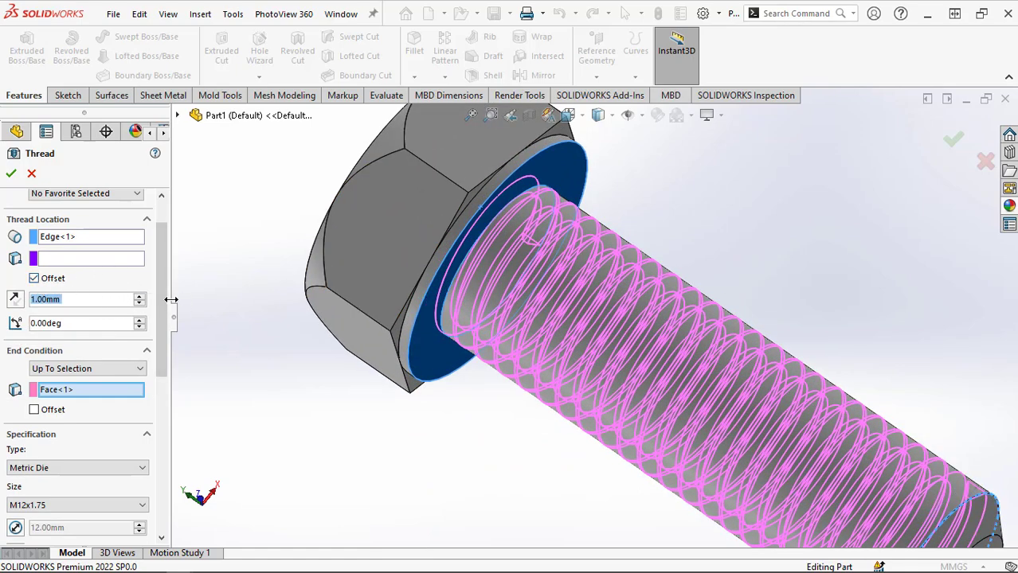
pyautogui.moveTo(165, 290); pyautogui.dragTo(168, 333)
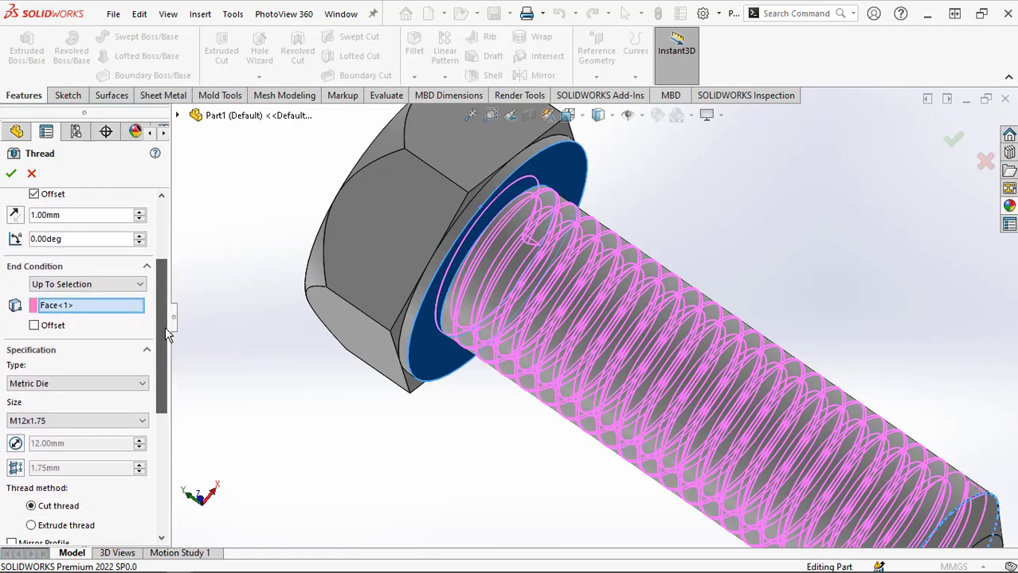
pyautogui.click(141, 421)
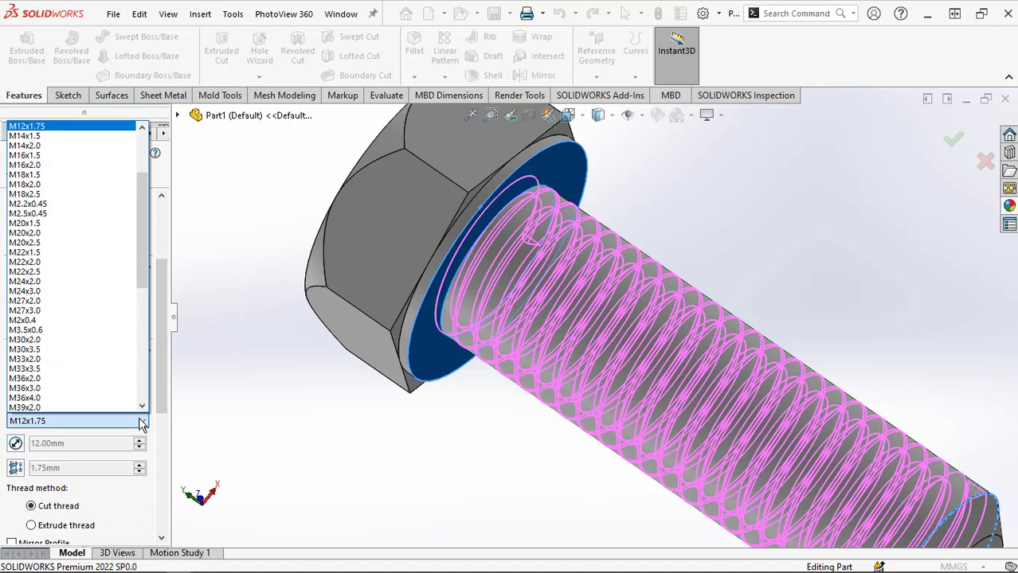
pyautogui.click(72, 127)
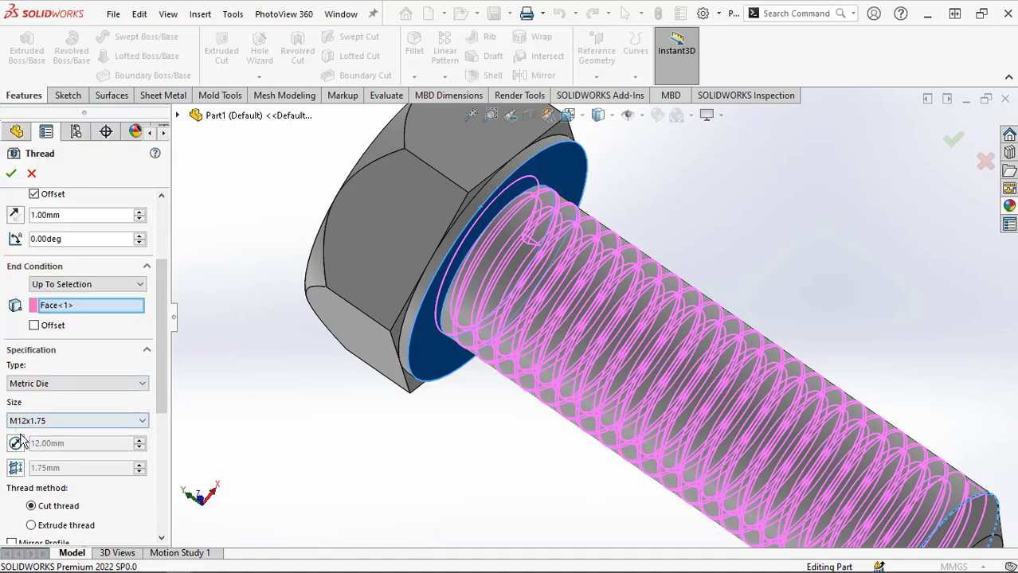
# Mirror the thread profile horizontally, offset the thread's end by 1 mm and create it as an extruded thread
pyautogui.moveTo(161, 355); pyautogui.dragTo(170, 392)
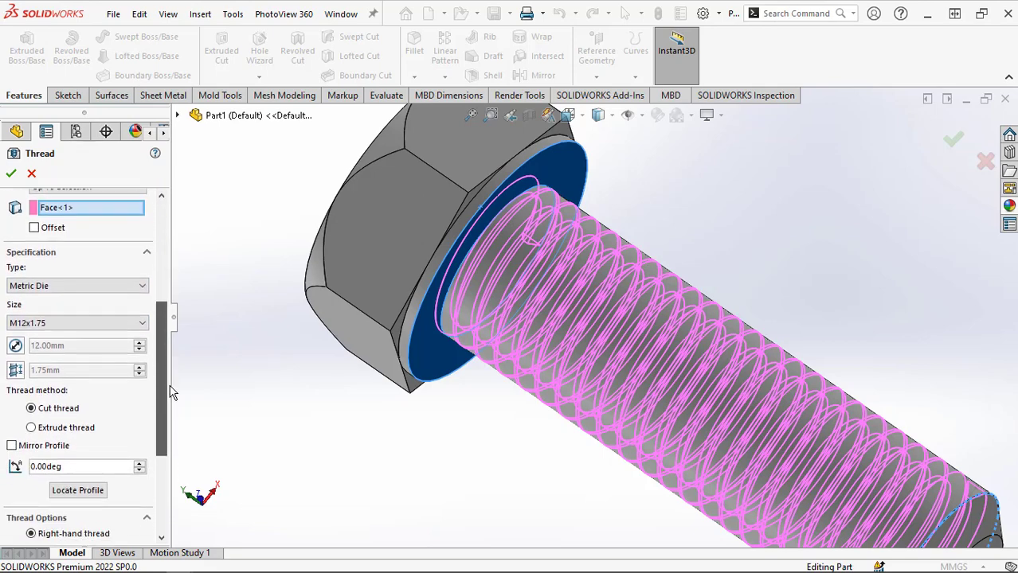
pyautogui.click(12, 443)
pyautogui.scroll(5, 411, 395)
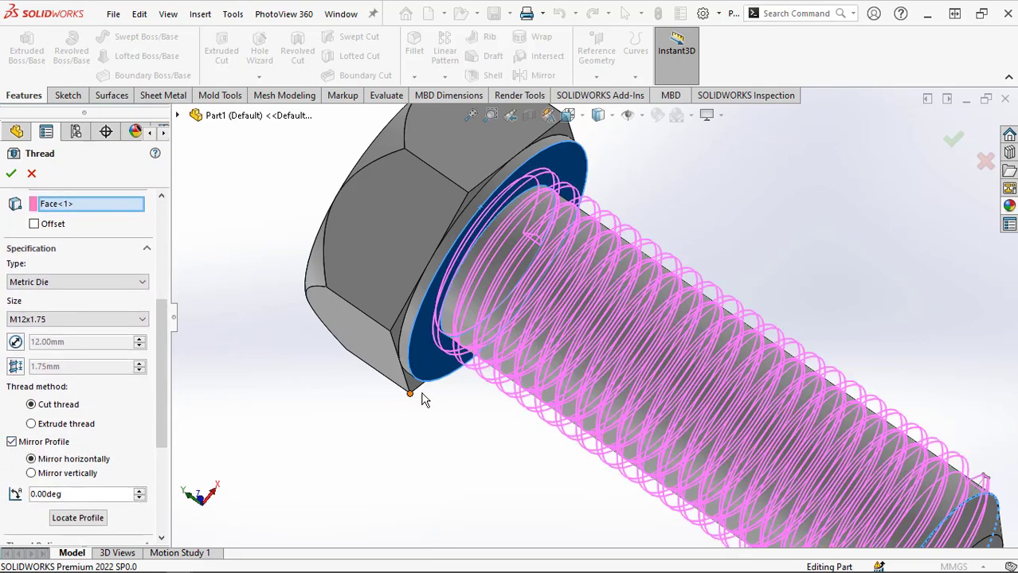
pyautogui.scroll(-2, 585, 475)
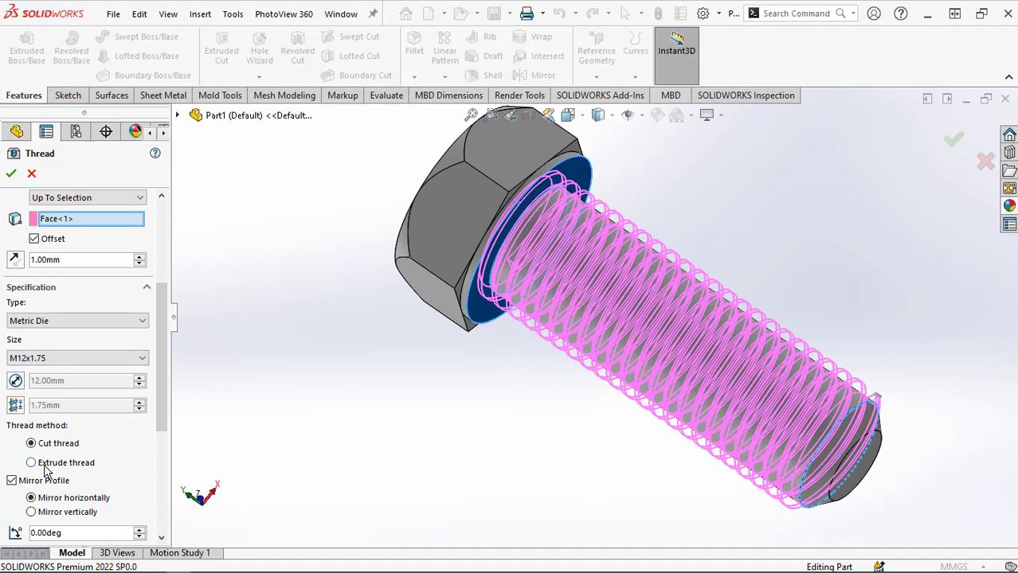
pyautogui.click(44, 465)
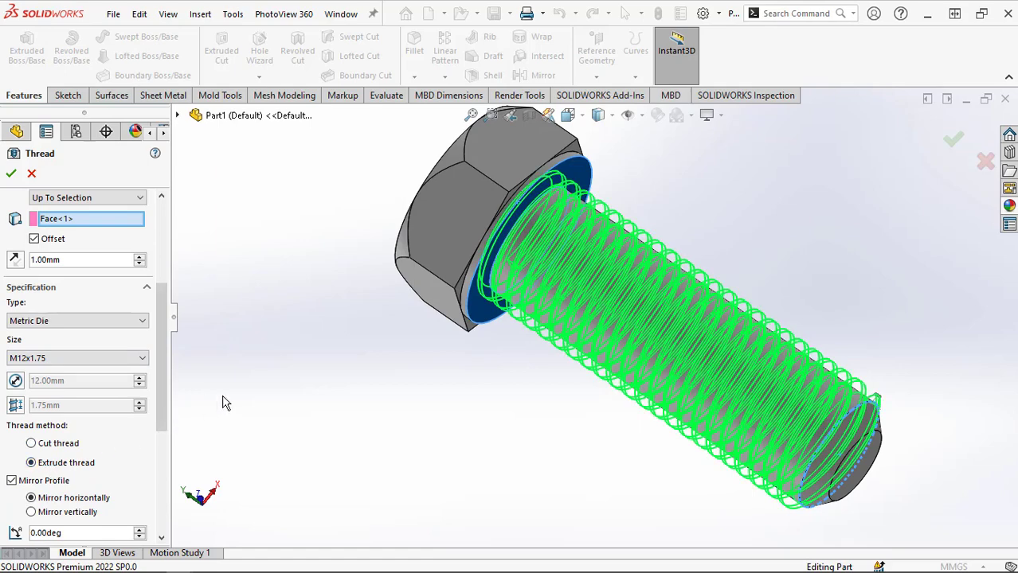
pyautogui.click(12, 175)
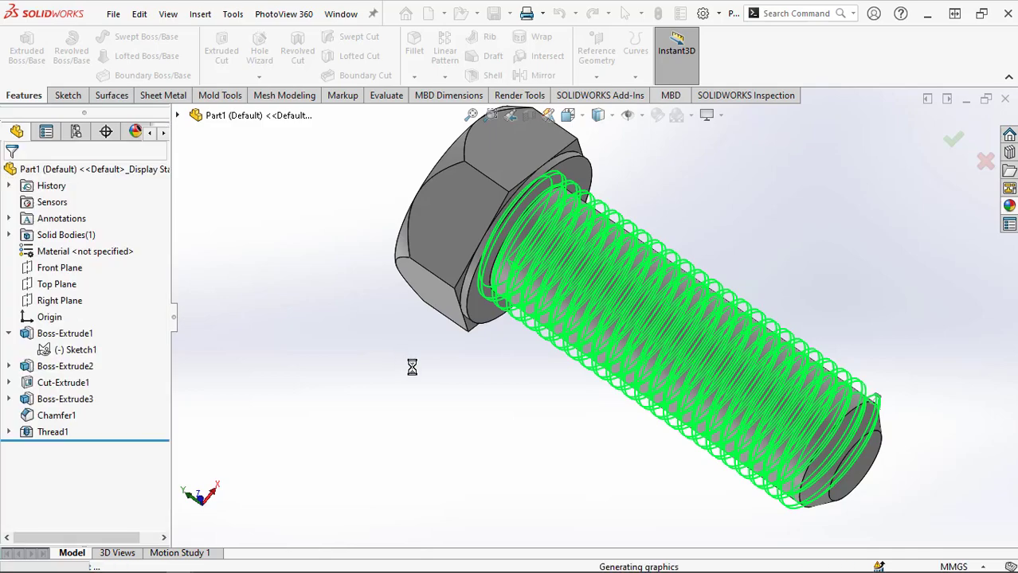
# Start a sketch on the thread's flat end face beside the chamfer and convert that face's outline into sketch entities
pyautogui.moveTo(548, 437); pyautogui.dragTo(952, 206, button='middle')
pyautogui.scroll(3, 686, 463)
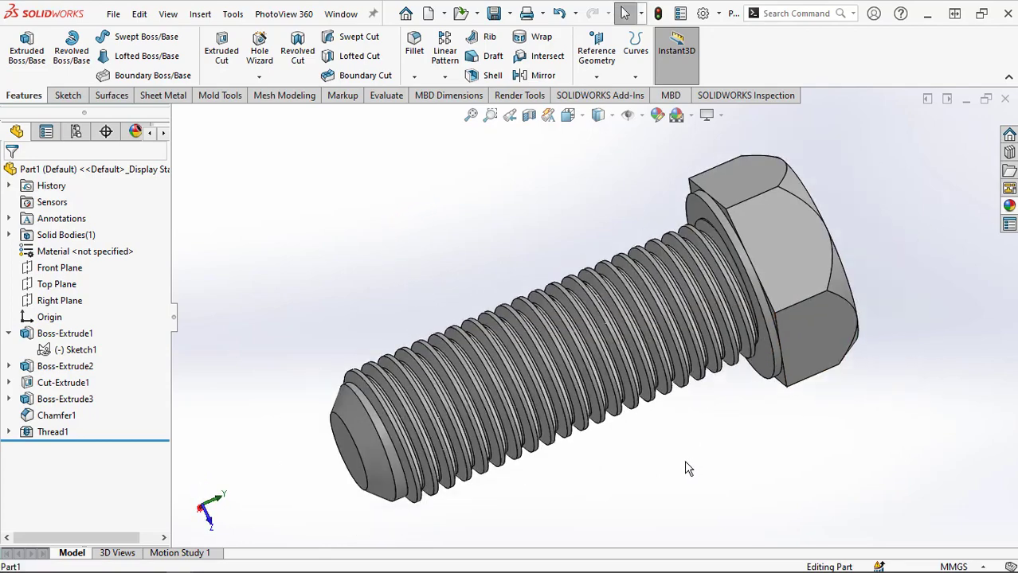
pyautogui.moveTo(621, 432); pyautogui.dragTo(794, 218, button='middle')
pyautogui.scroll(-3, 741, 273)
pyautogui.scroll(-5, 639, 334)
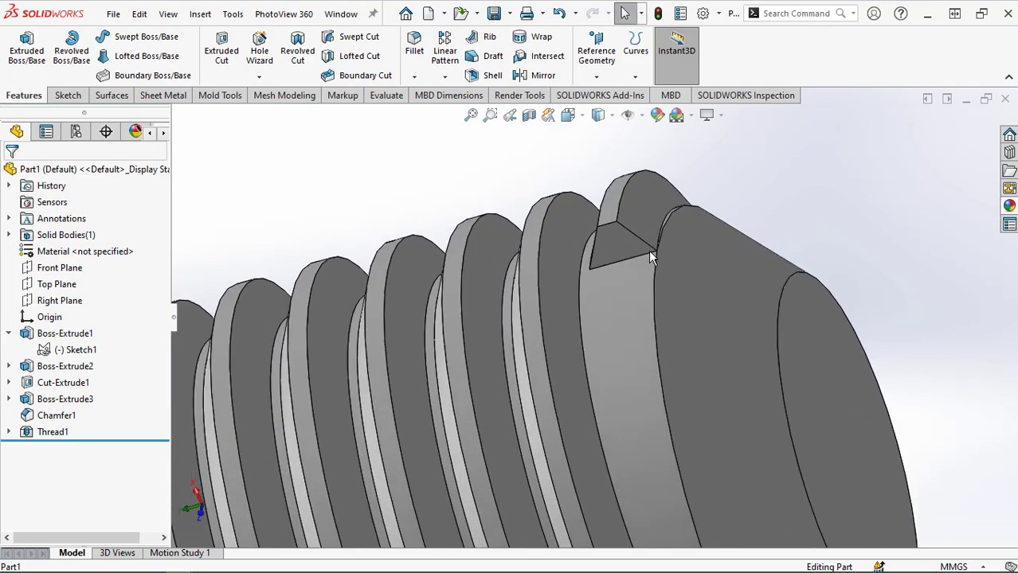
pyautogui.click(614, 251)
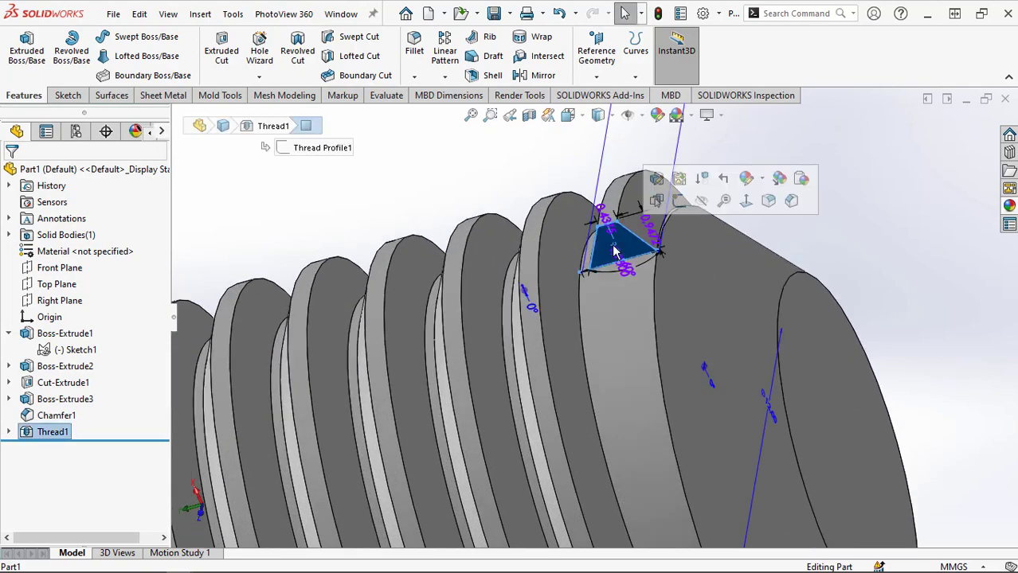
pyautogui.click(676, 204)
pyautogui.scroll(-4, 648, 482)
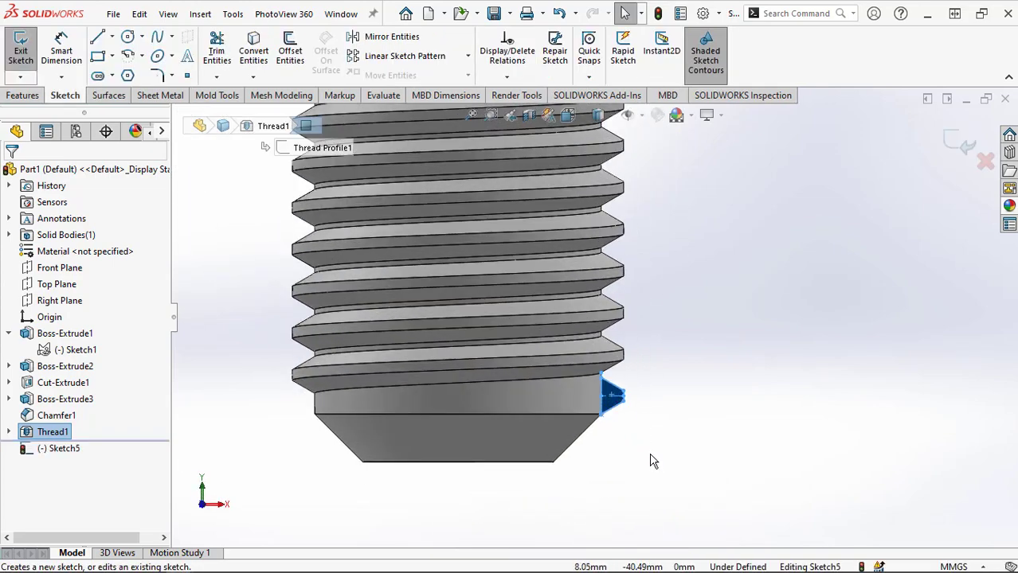
pyautogui.click(524, 345)
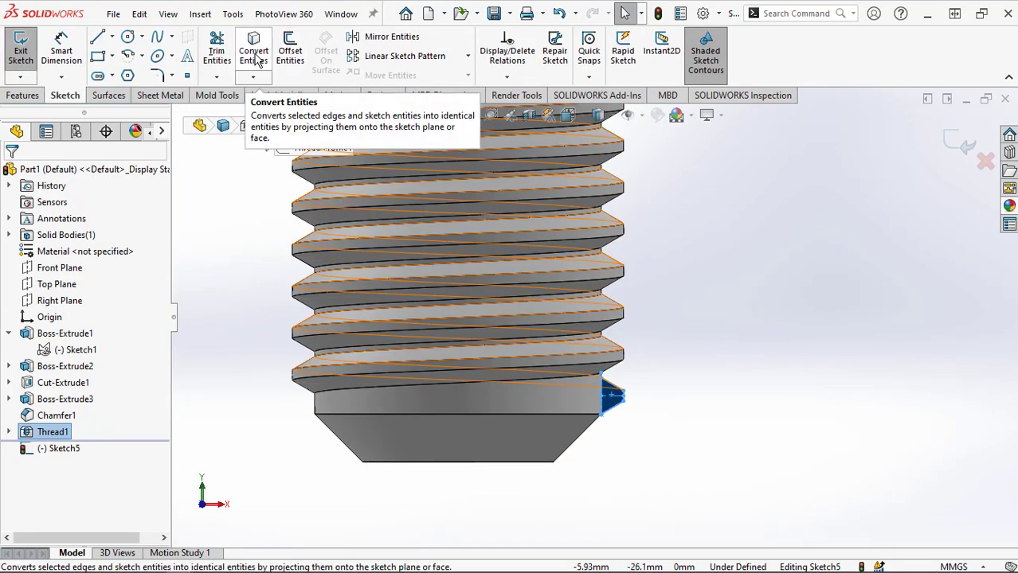
pyautogui.click(255, 57)
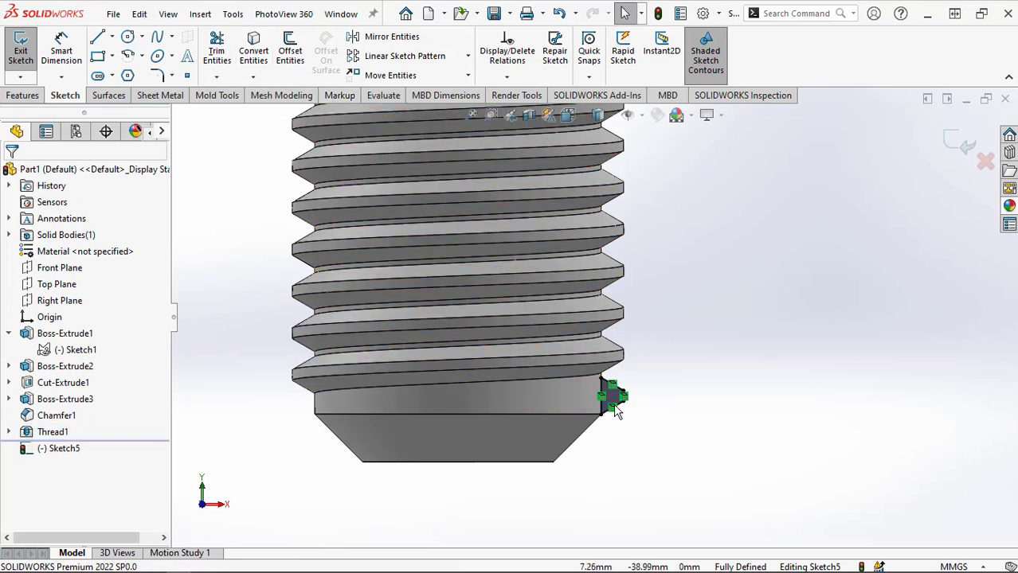
# Draw a vertical centerline about 0.84 mm long inside the shank, starting level with the thread profile's lower corner
pyautogui.scroll(-2, 633, 445)
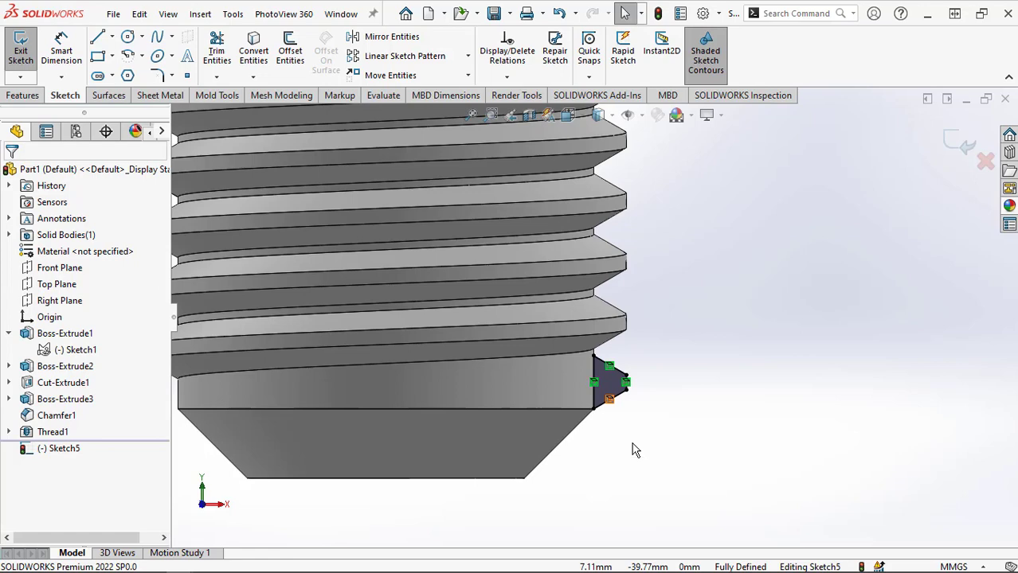
pyautogui.click(114, 40)
pyautogui.click(145, 75)
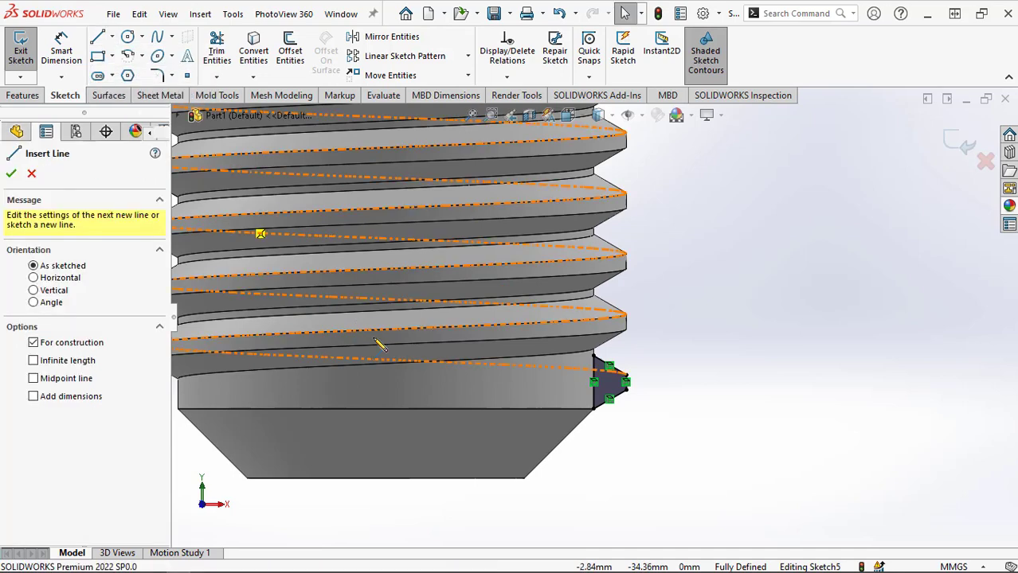
pyautogui.click(403, 409)
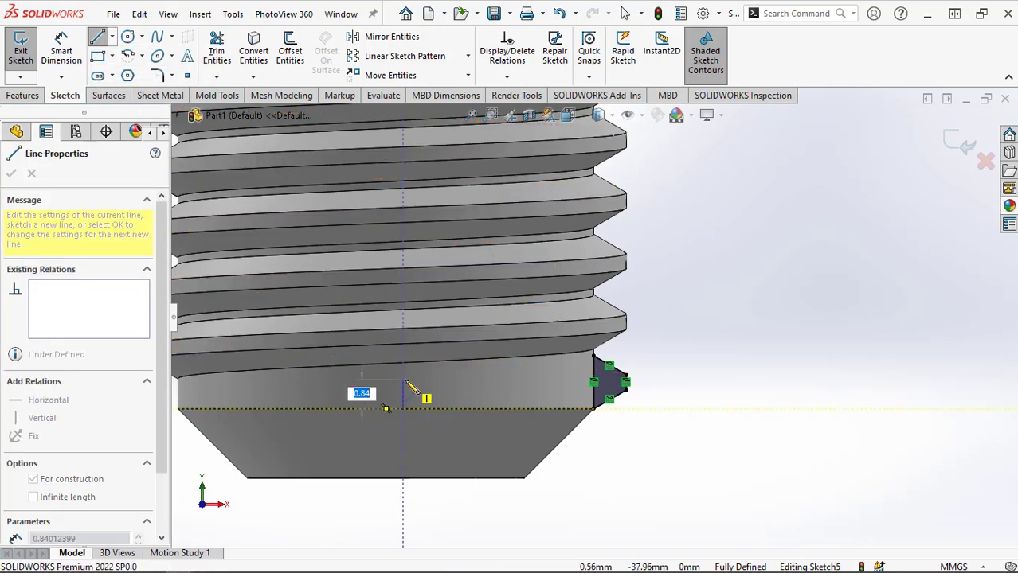
pyautogui.click(403, 381)
pyautogui.press('Escape')
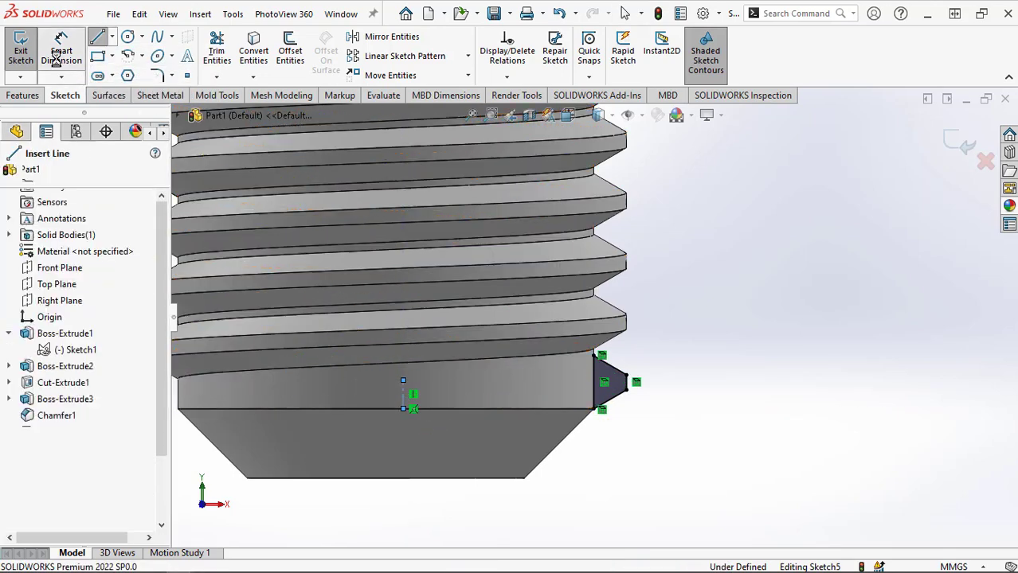
pyautogui.press('Escape')
# Dimension the centerline 6 mm from the inner vertical edge of the thread profile
pyautogui.click(402, 394)
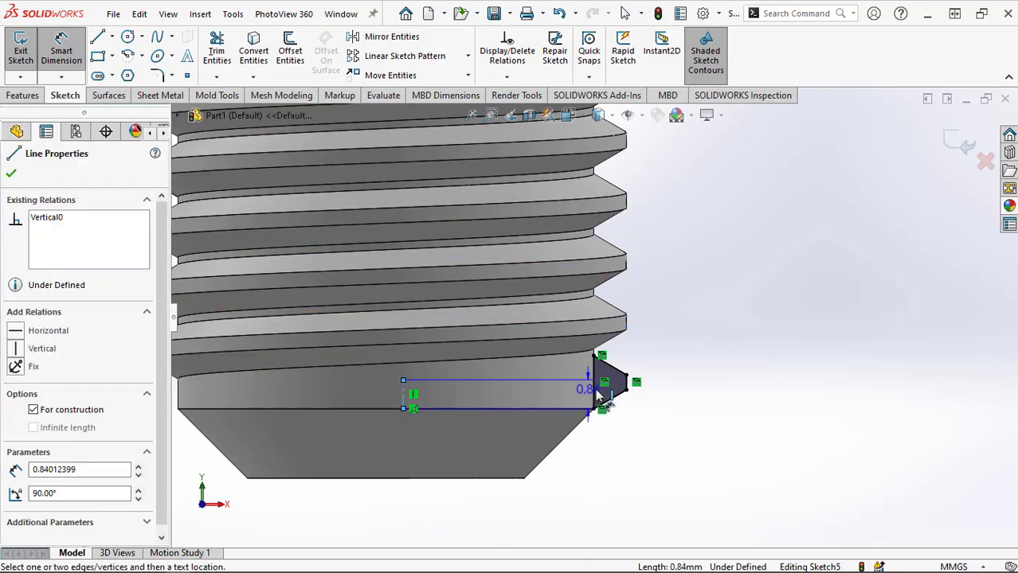
pyautogui.click(598, 396)
pyautogui.click(510, 518)
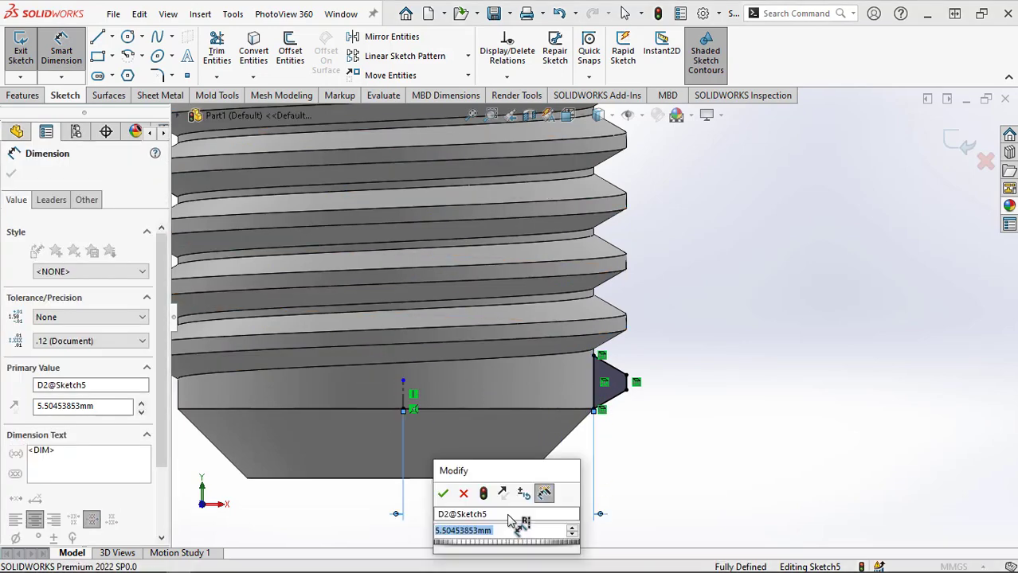
pyautogui.write('9')
pyautogui.press('Return')
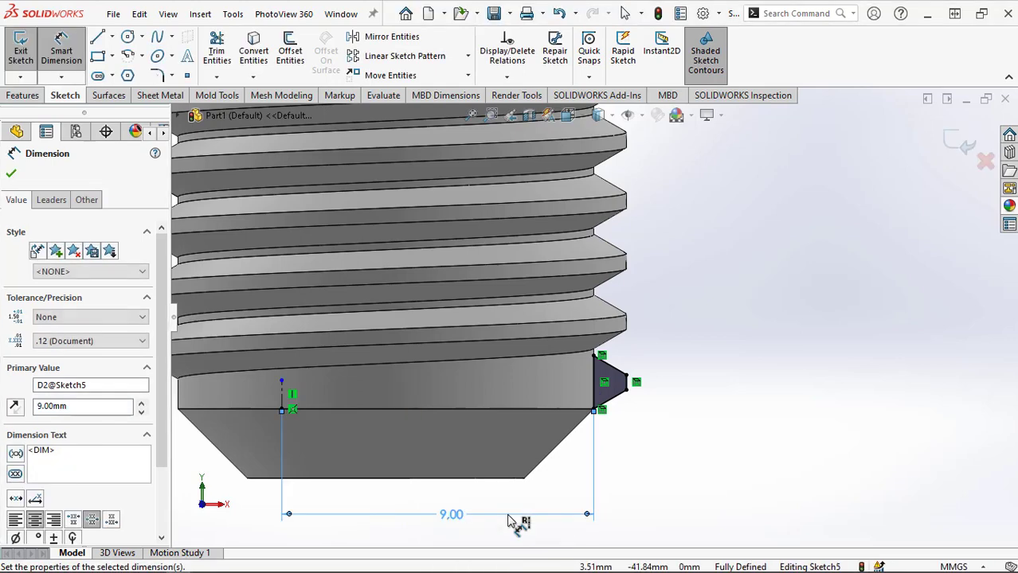
pyautogui.doubleClick(451, 515)
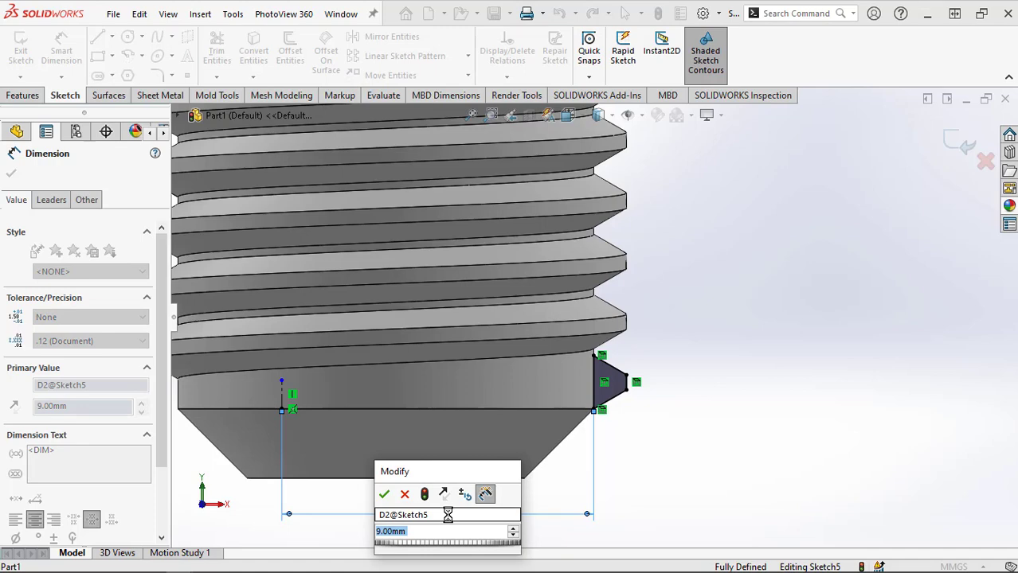
pyautogui.write('9')
pyautogui.click(383, 495)
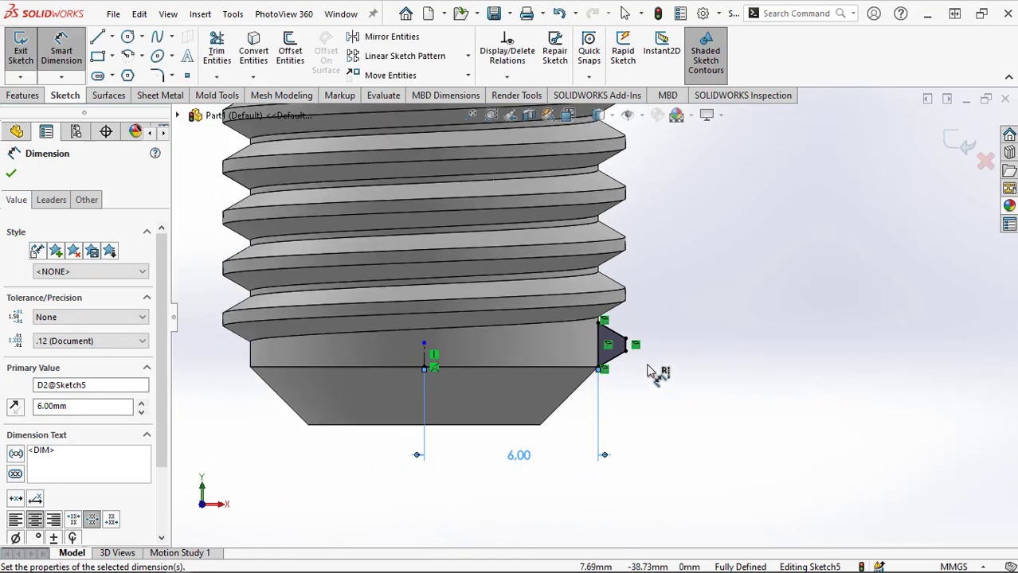
# Dimension the centerline's length to 1.5 mm
pyautogui.click(425, 355)
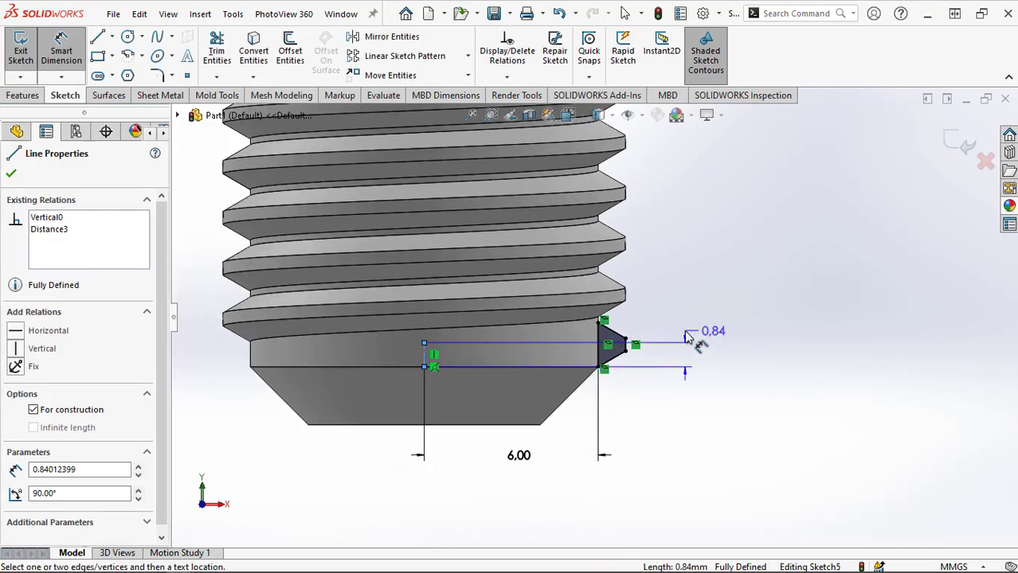
pyautogui.click(721, 363)
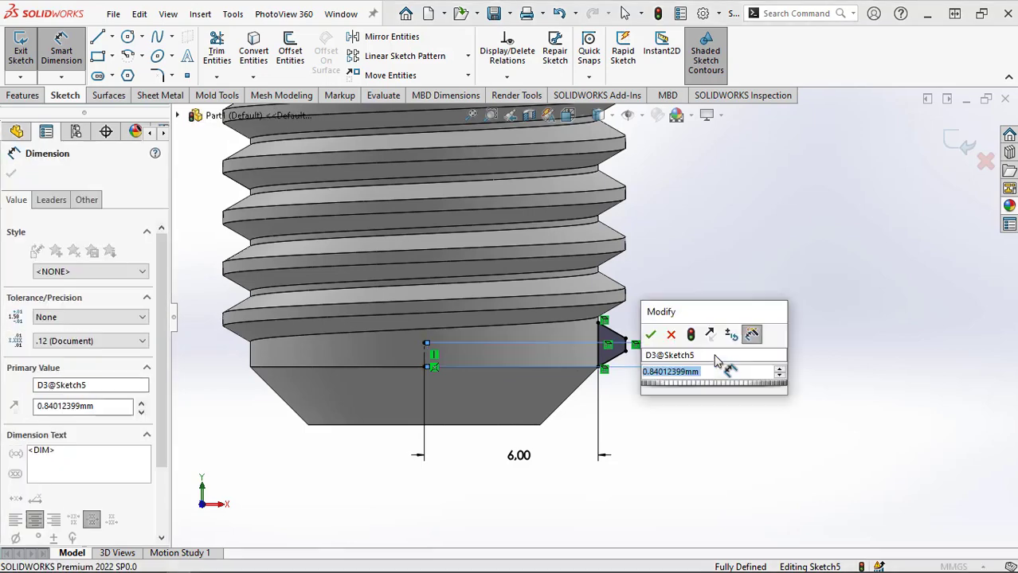
pyautogui.write('1.5')
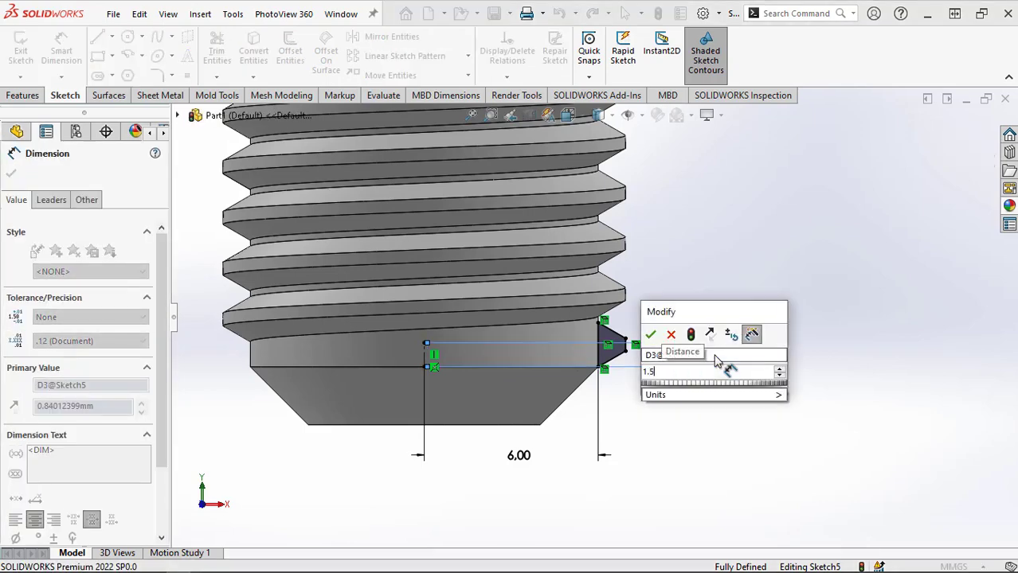
pyautogui.press('Return')
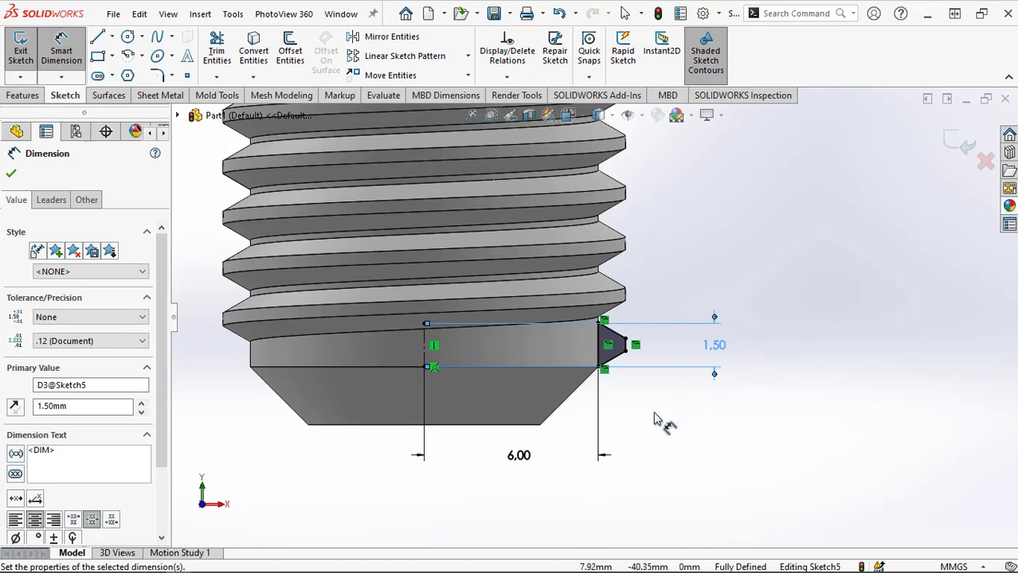
pyautogui.moveTo(643, 427)
pyautogui.mouseDown(button='middle')
pyautogui.moveTo(626, 409)
pyautogui.moveTo(557, 444)
pyautogui.mouseUp(button='middle')
pyautogui.click(14, 175)
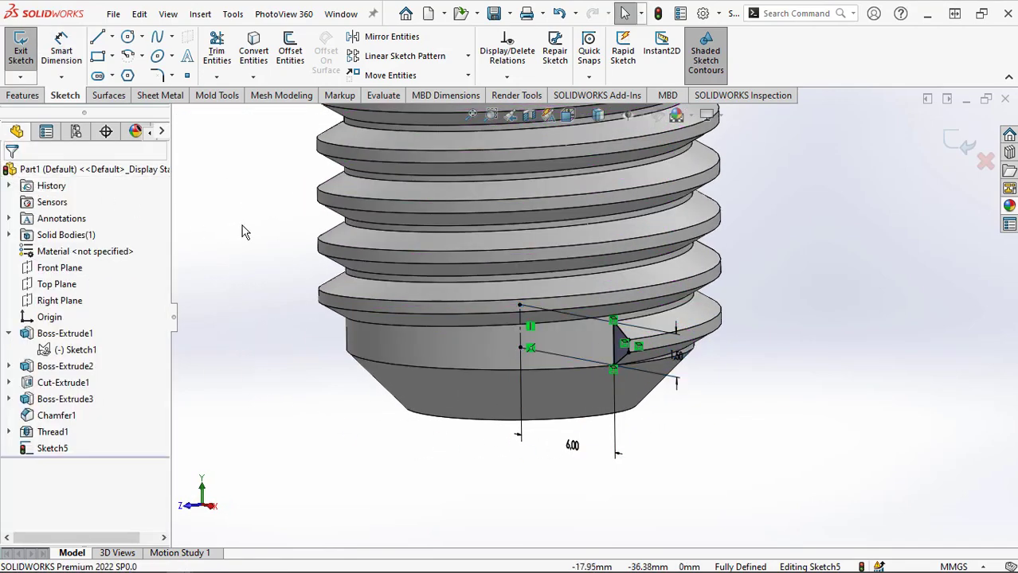
# Revolve the thread-end profile 360° about the centerline as a boss merged with the bolt
pyautogui.click(23, 96)
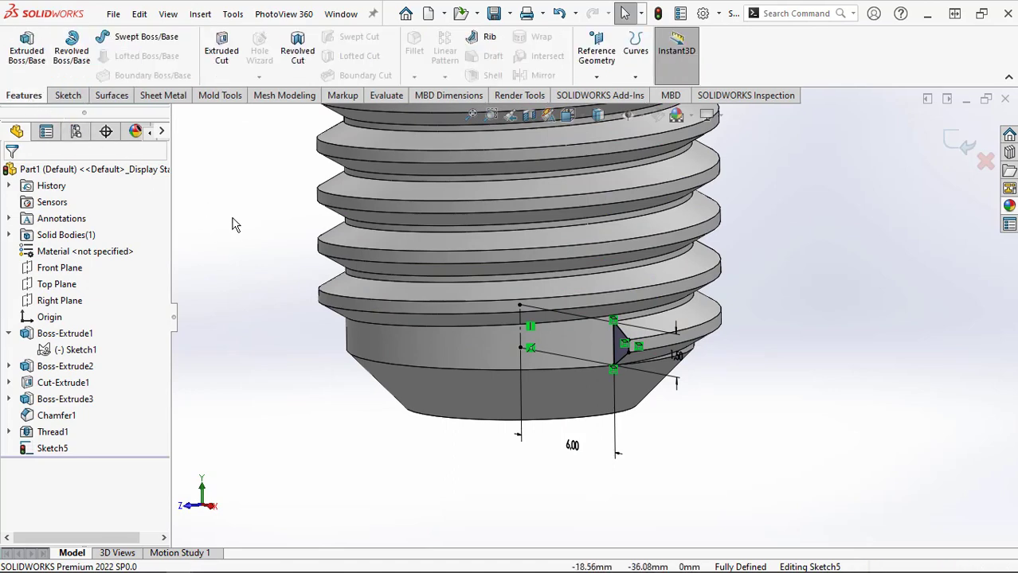
pyautogui.click(69, 58)
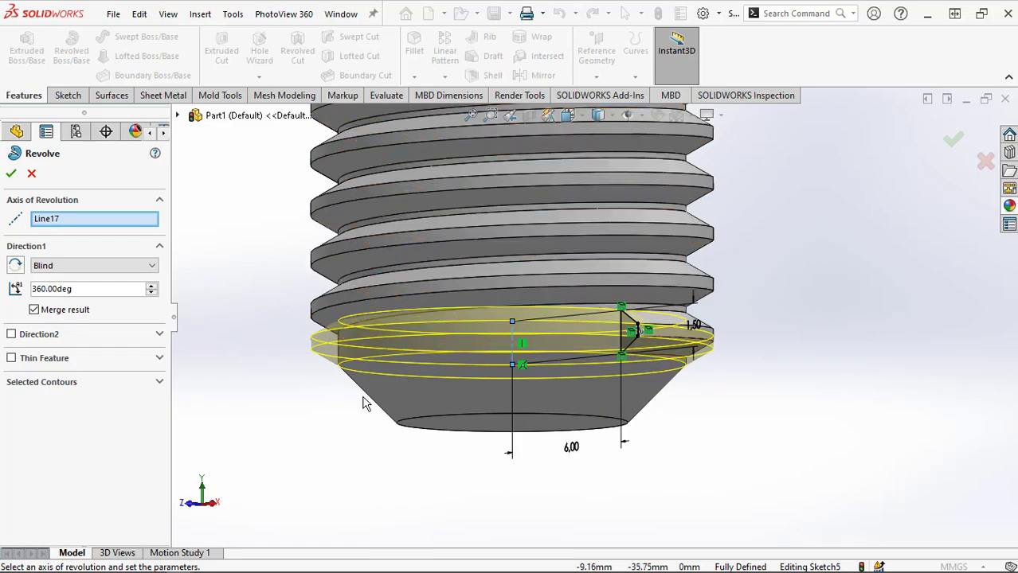
pyautogui.moveTo(356, 257); pyautogui.dragTo(402, 462, button='middle')
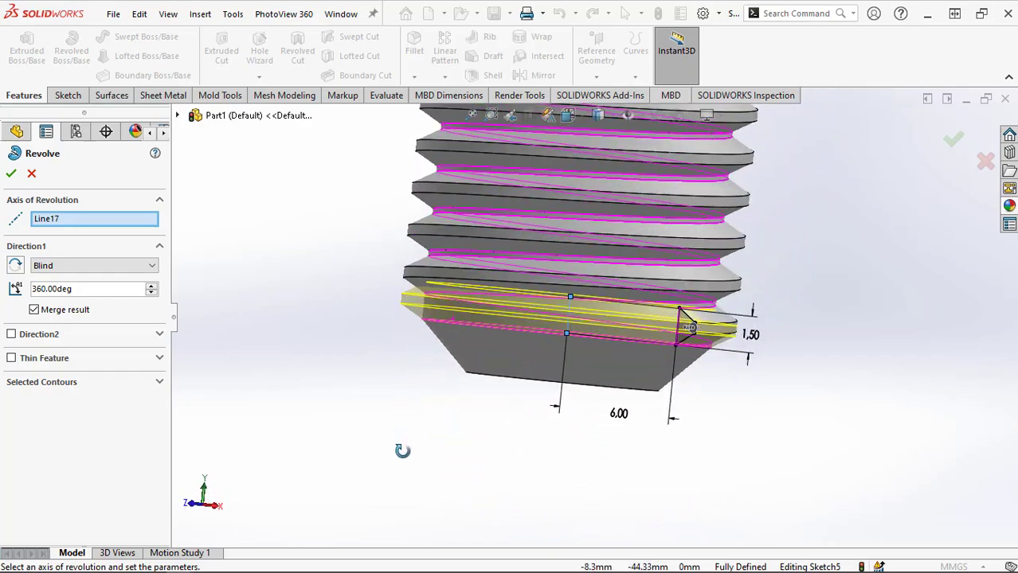
pyautogui.click(11, 175)
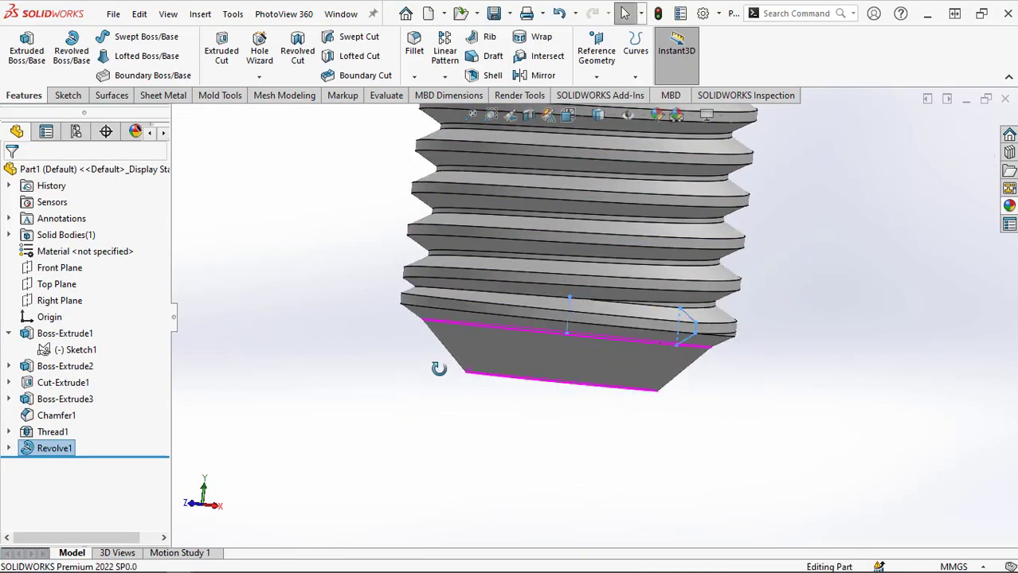
pyautogui.moveTo(436, 365); pyautogui.dragTo(348, 243, button='middle')
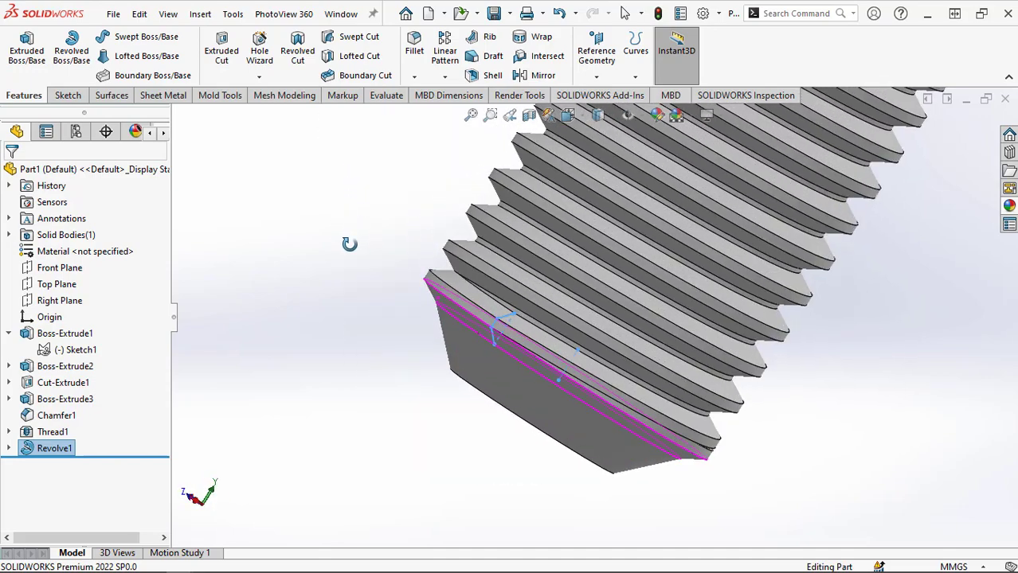
# Edit the revolved boss's sketch, setting the centerline's distance from the thread profile to 4 mm, and exit the sketch
pyautogui.click(35, 450)
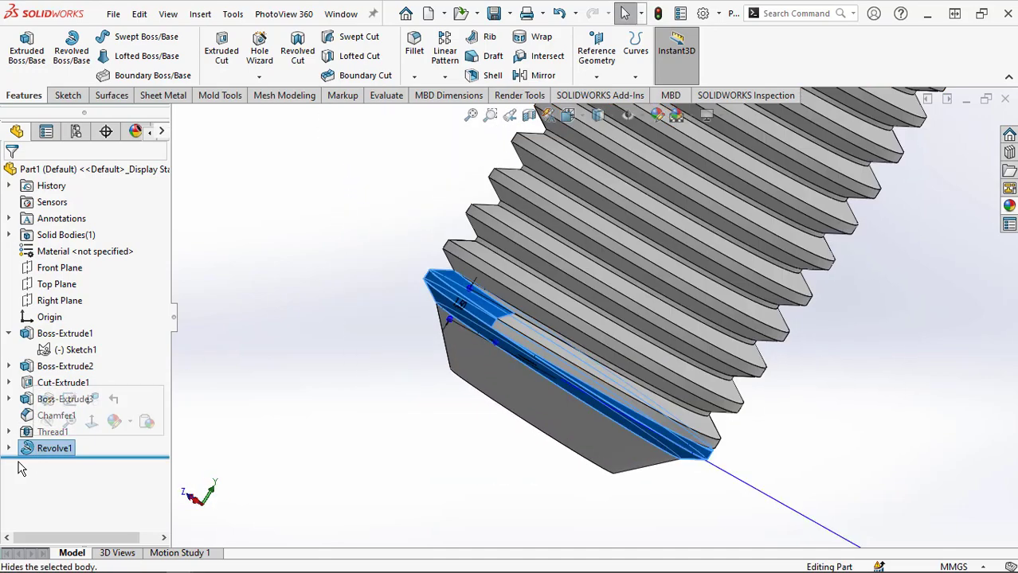
pyautogui.click(10, 449)
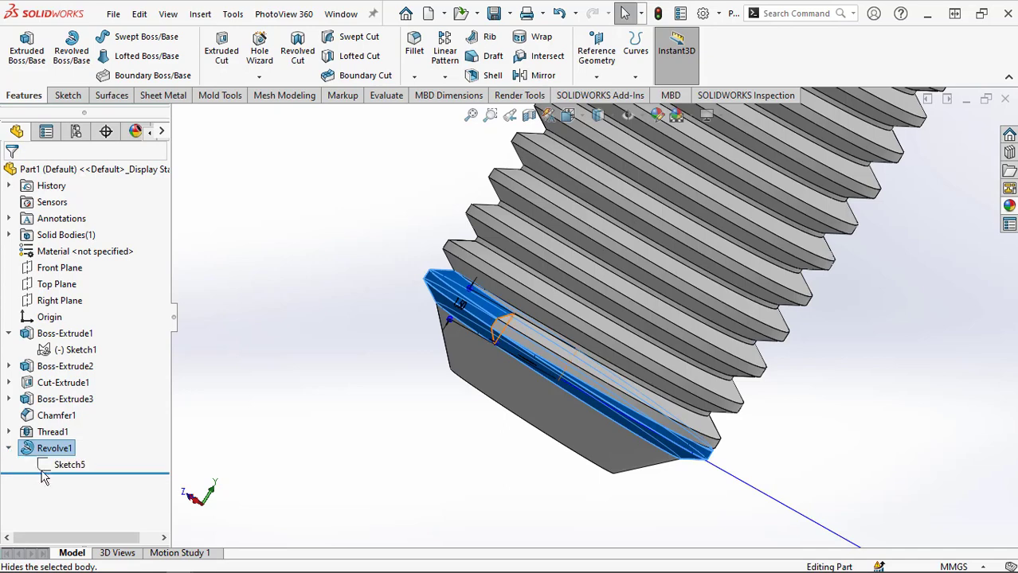
pyautogui.click(70, 464)
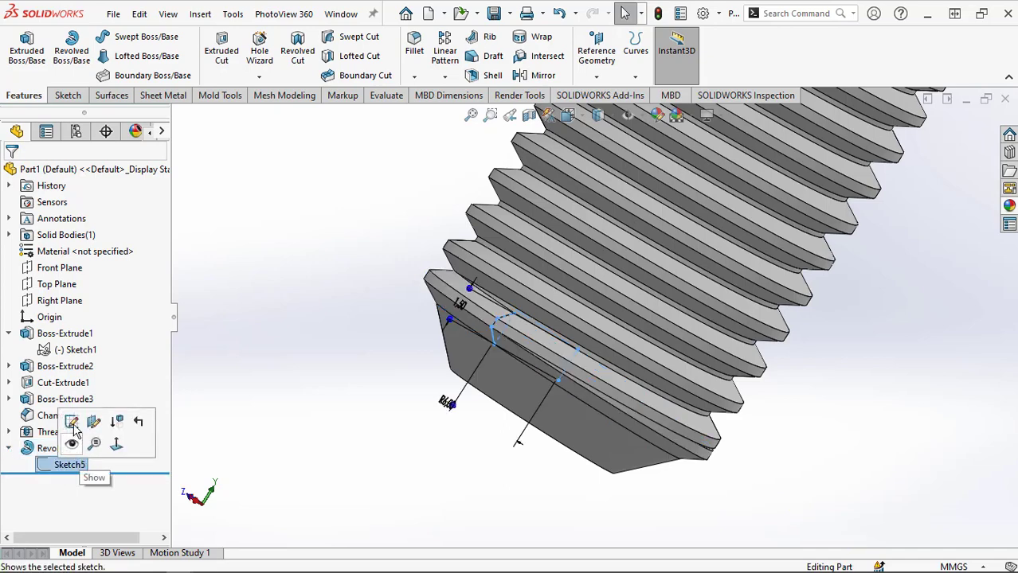
pyautogui.click(72, 421)
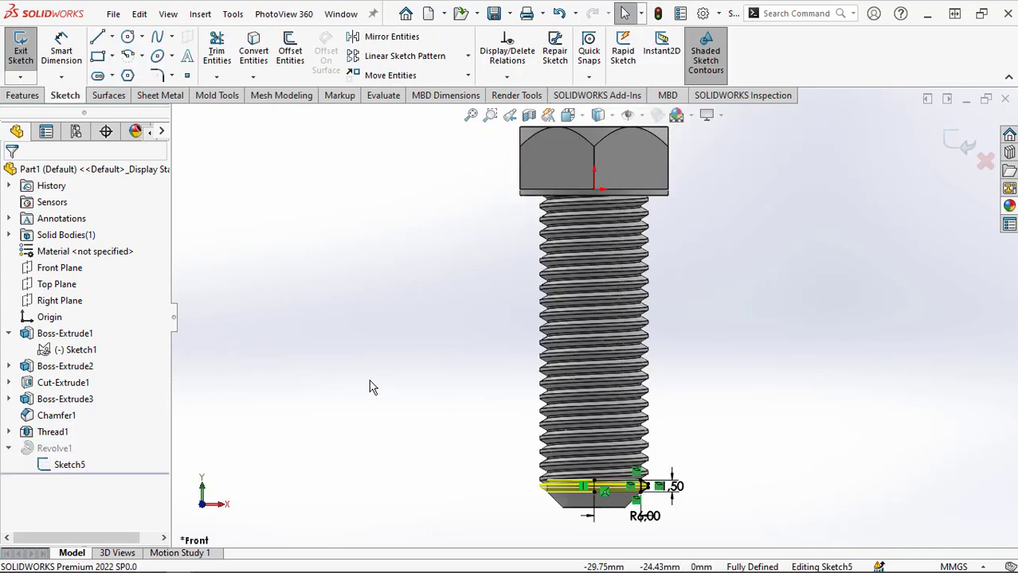
pyautogui.scroll(-3, 600, 477)
pyautogui.scroll(-2, 564, 423)
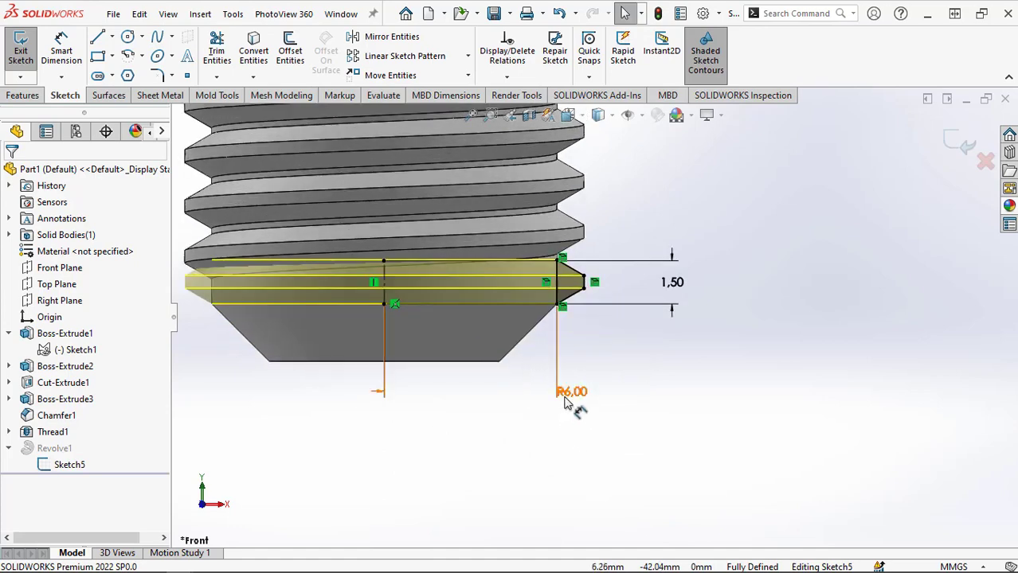
pyautogui.click(572, 391)
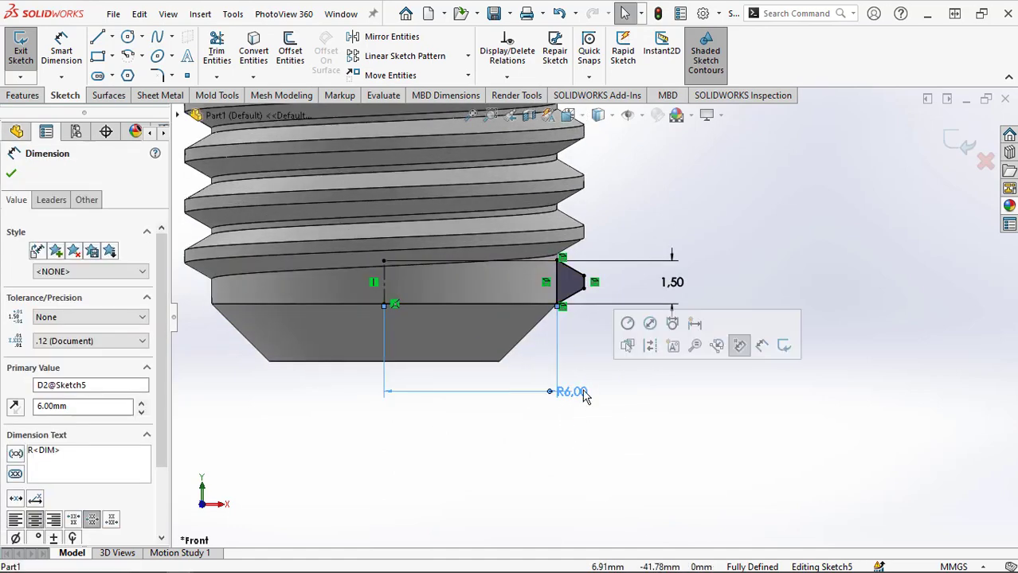
pyautogui.doubleClick(575, 393)
pyautogui.write('4')
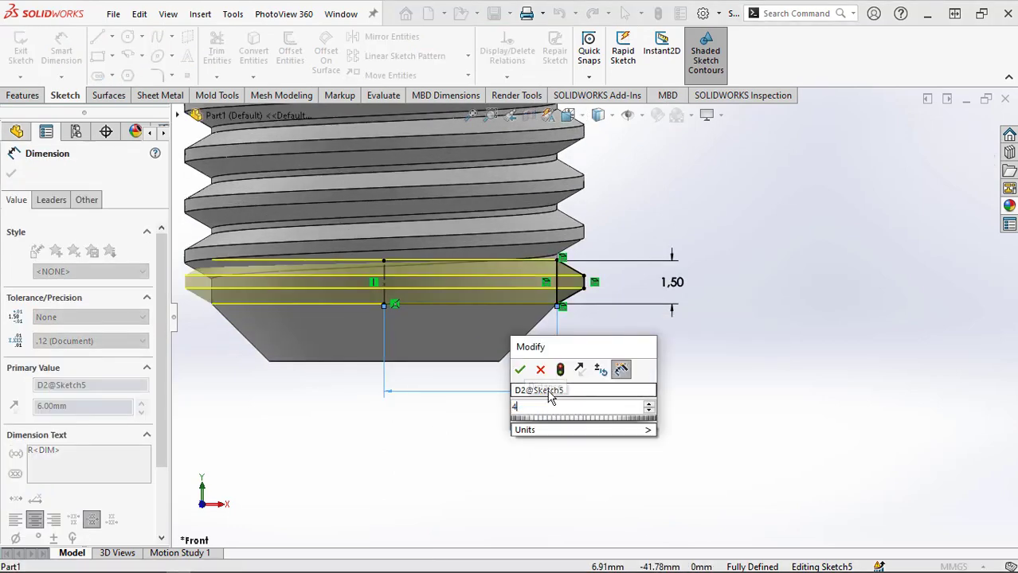
pyautogui.click(519, 369)
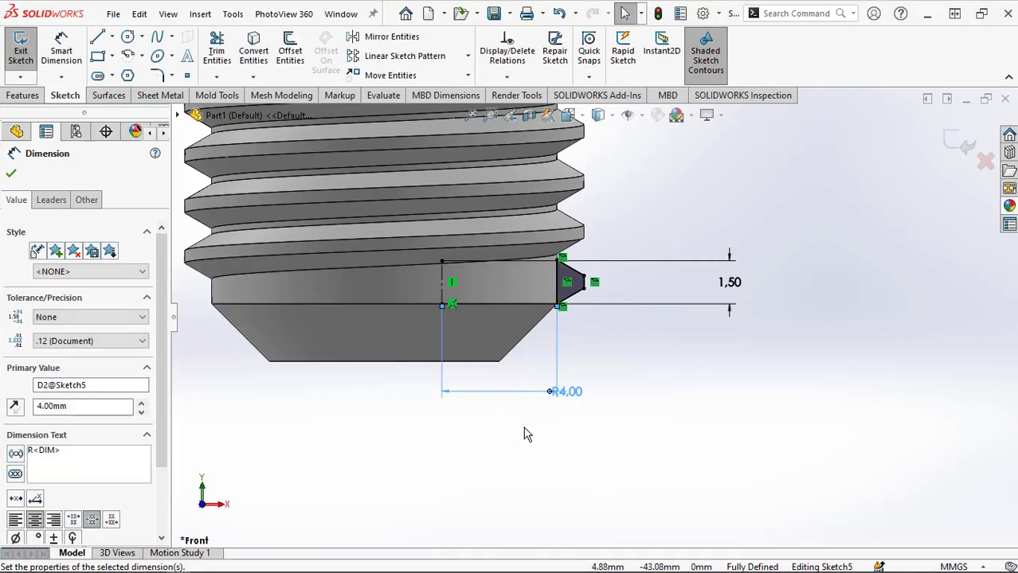
pyautogui.click(10, 174)
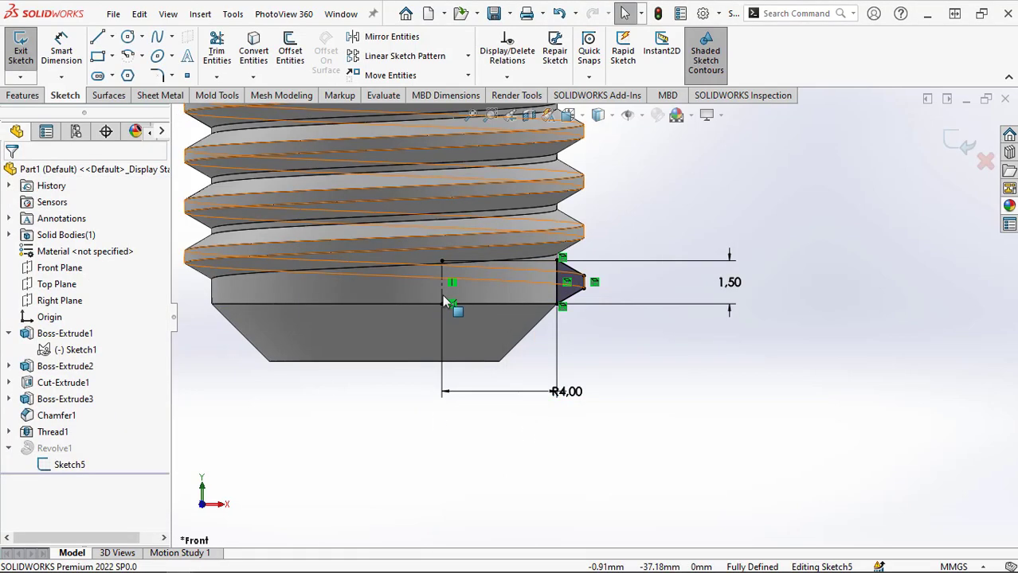
pyautogui.click(960, 143)
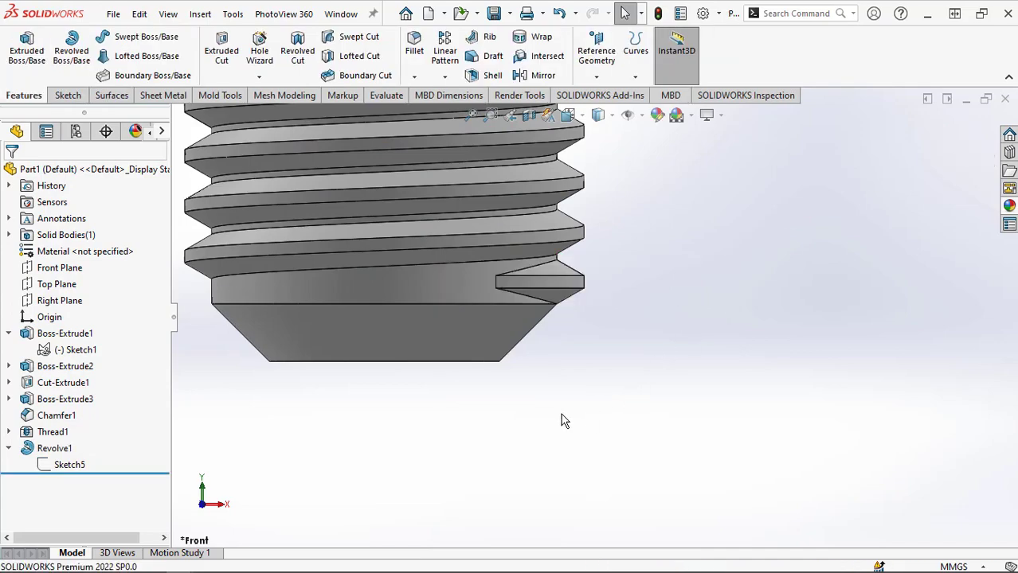
# Start a sketch on the flat circular top face of the hex head
pyautogui.moveTo(561, 421); pyautogui.dragTo(424, 307, button='middle')
pyautogui.scroll(-3, 537, 256)
pyautogui.scroll(6, 539, 311)
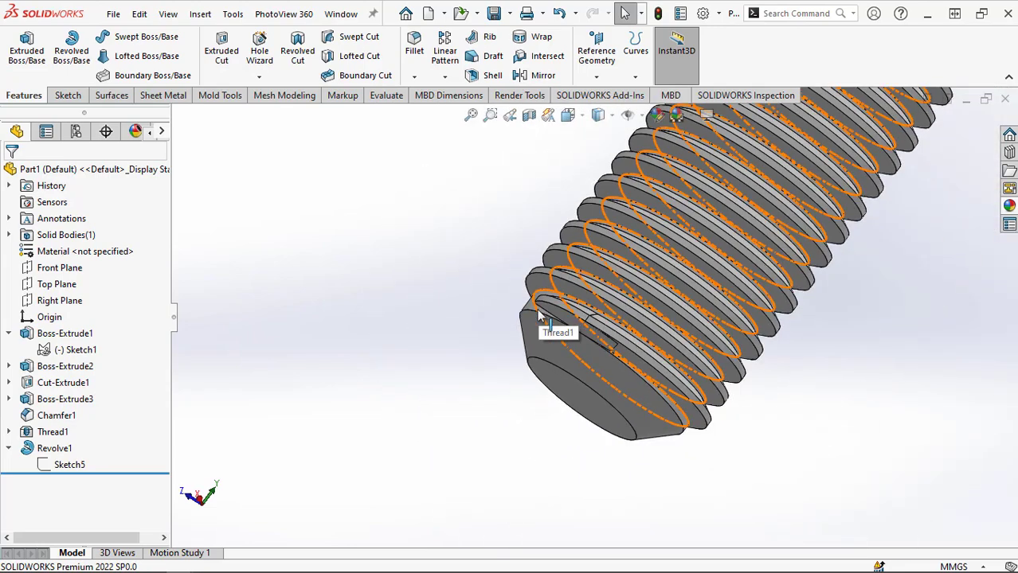
pyautogui.scroll(2, 821, 341)
pyautogui.scroll(3, 826, 327)
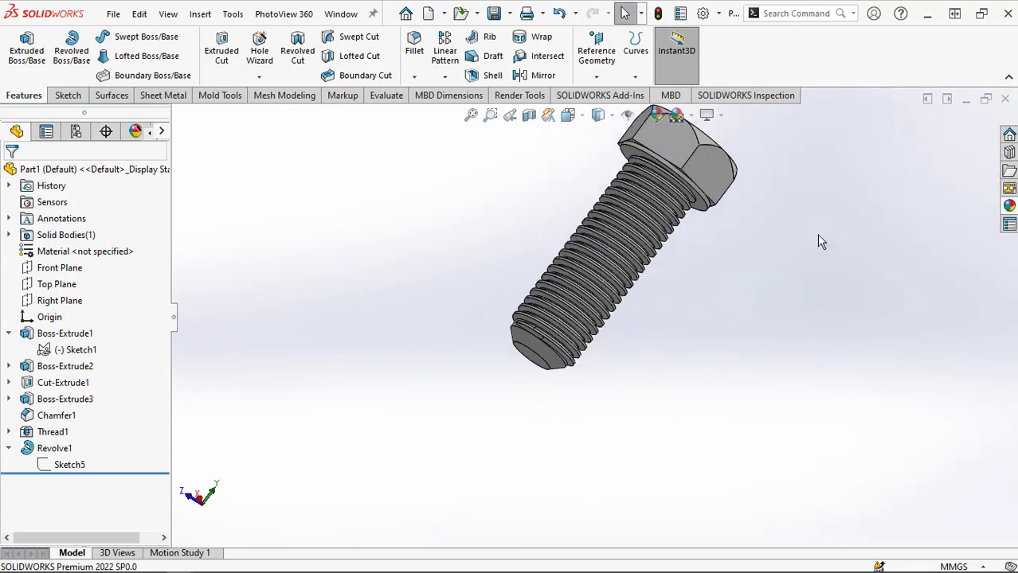
pyautogui.scroll(-3, 762, 149)
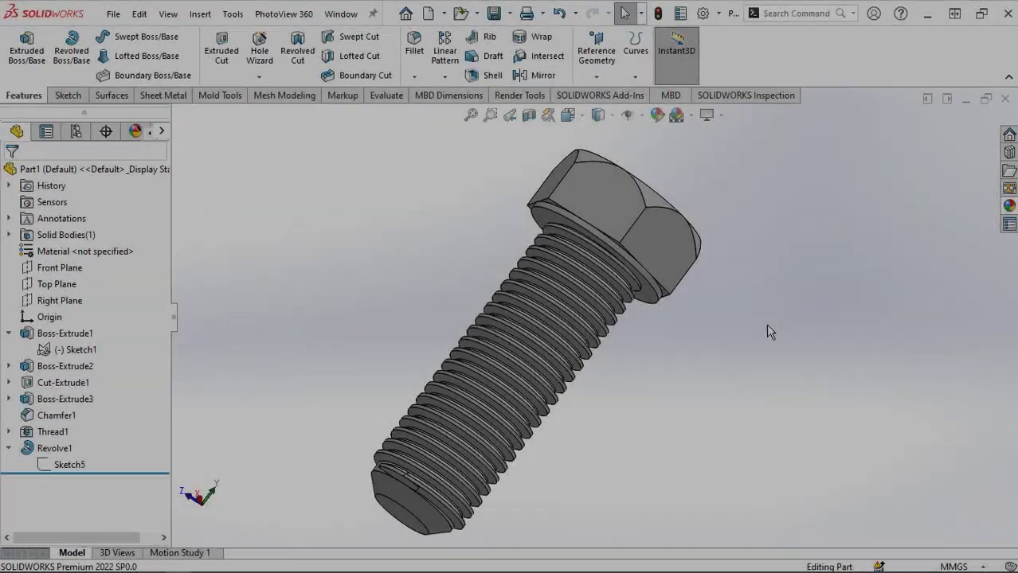
pyautogui.moveTo(765, 324); pyautogui.dragTo(668, 407, button='middle')
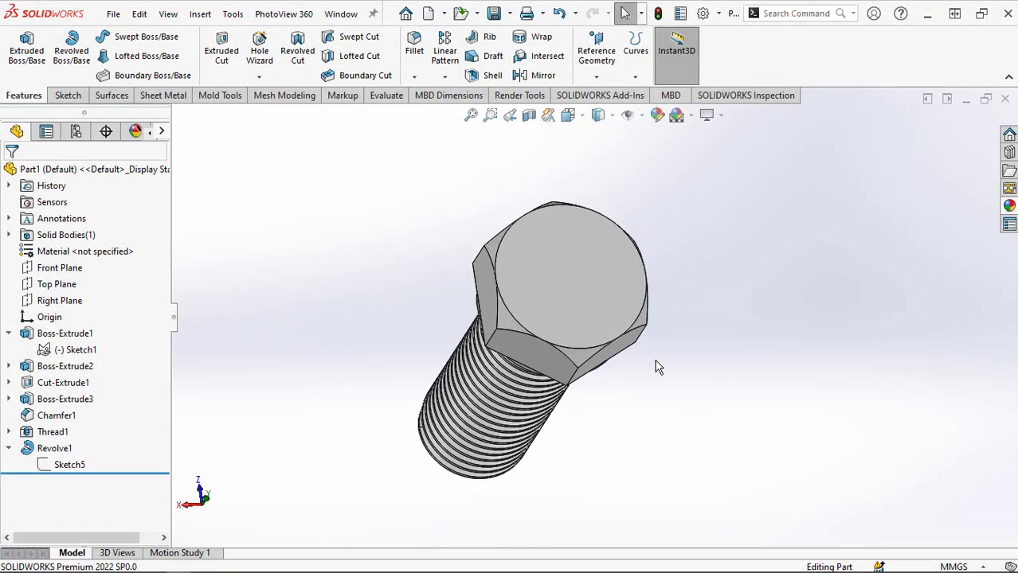
pyautogui.click(601, 275)
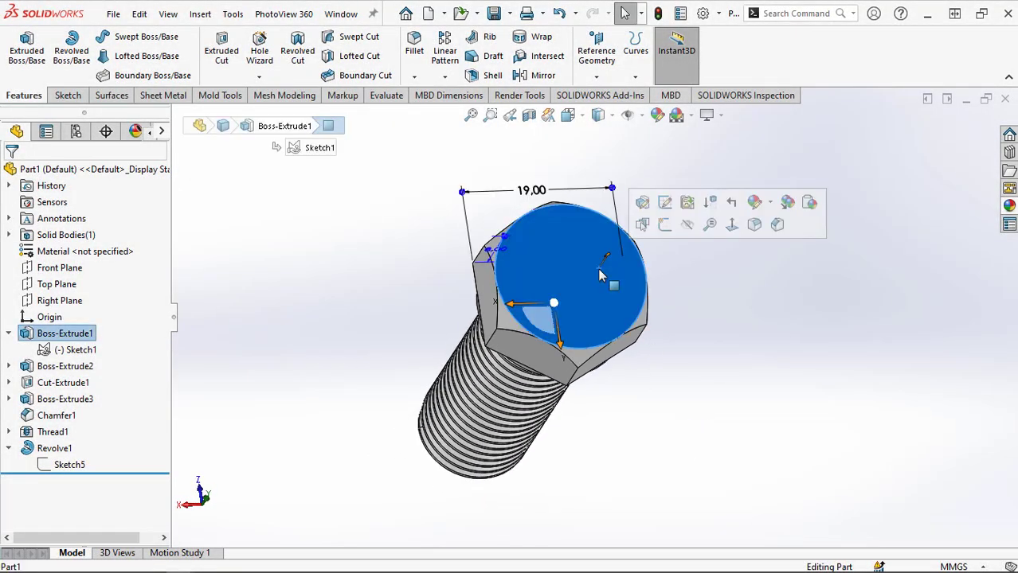
pyautogui.click(665, 225)
pyautogui.click(843, 360)
pyautogui.scroll(-2, 834, 308)
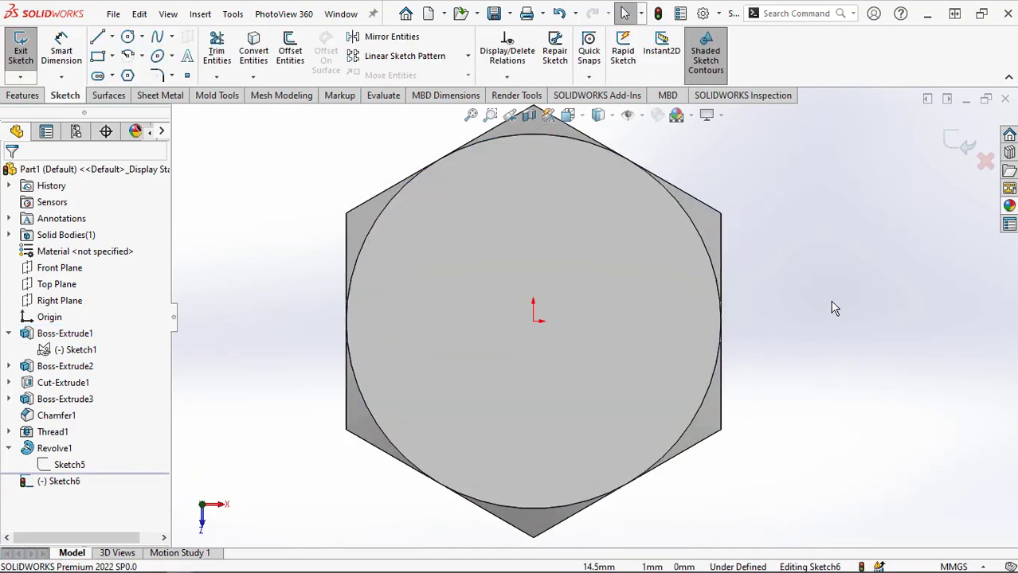
# Draw a circle about 11.64 mm in diameter on the head's top face, centred on the origin
pyautogui.click(142, 44)
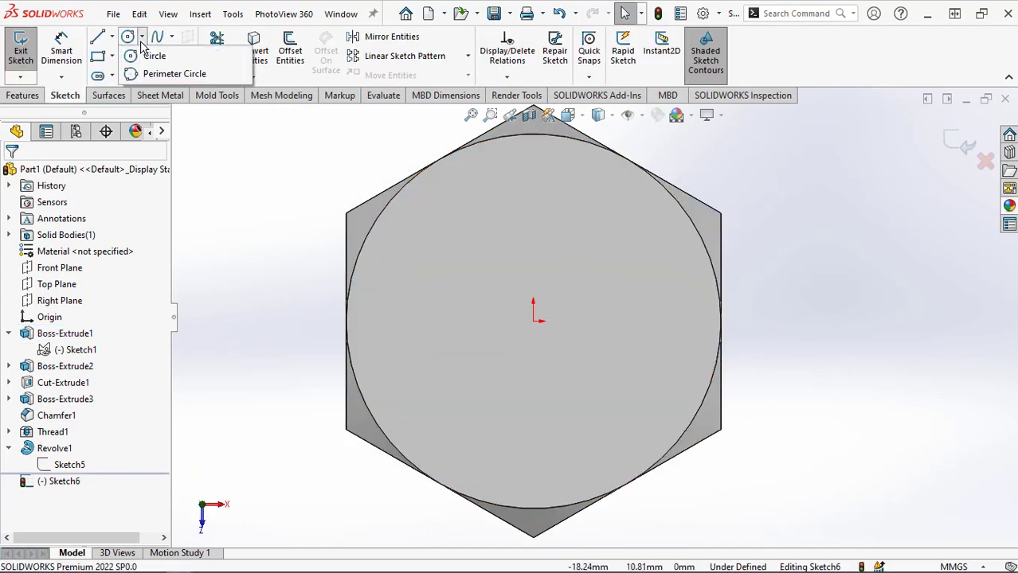
pyautogui.click(153, 56)
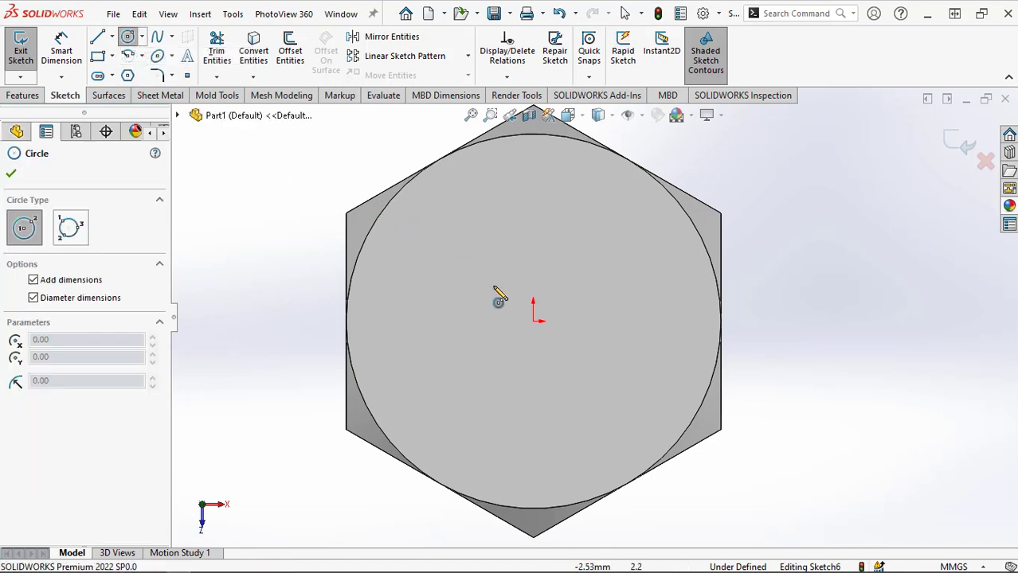
pyautogui.click(534, 322)
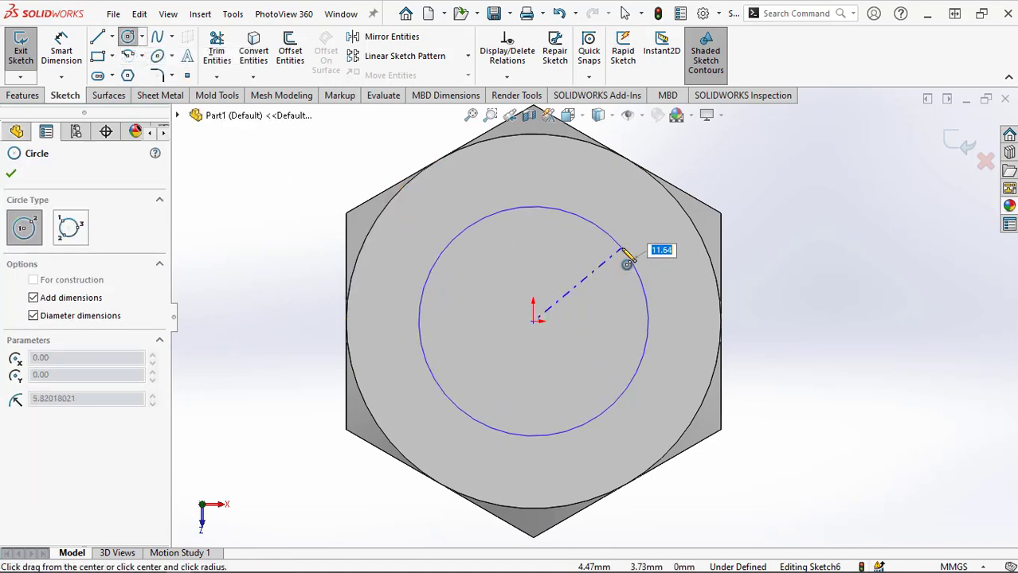
pyautogui.click(627, 256)
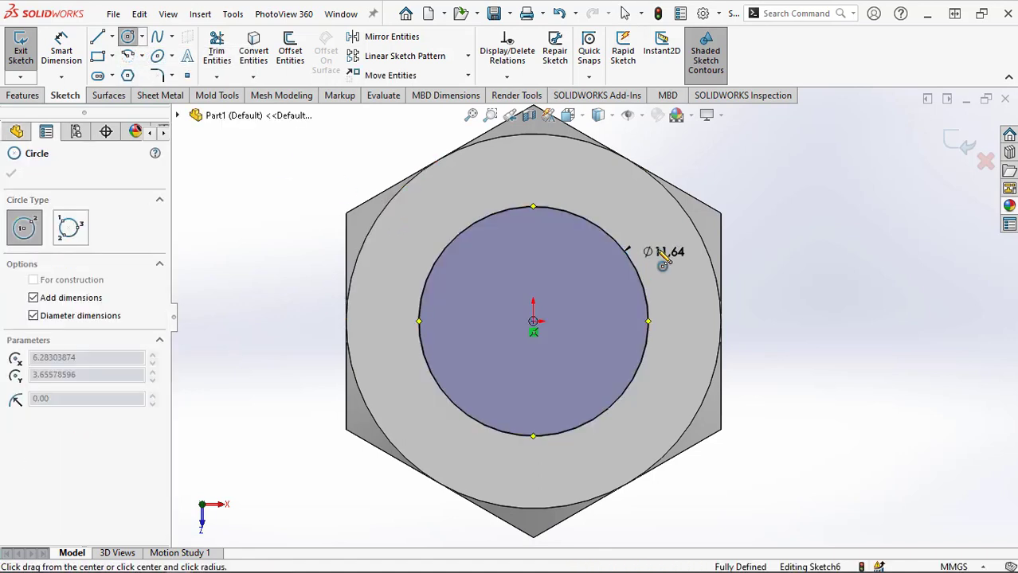
pyautogui.press('Escape')
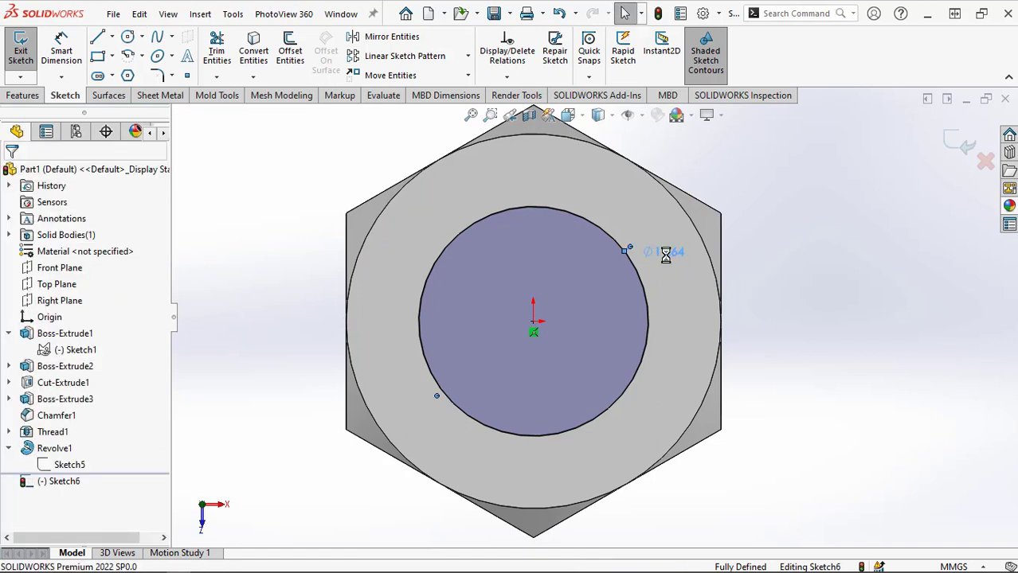
# Set the circle's diameter to 12 mm and convert the circle to construction geometry
pyautogui.doubleClick(666, 253)
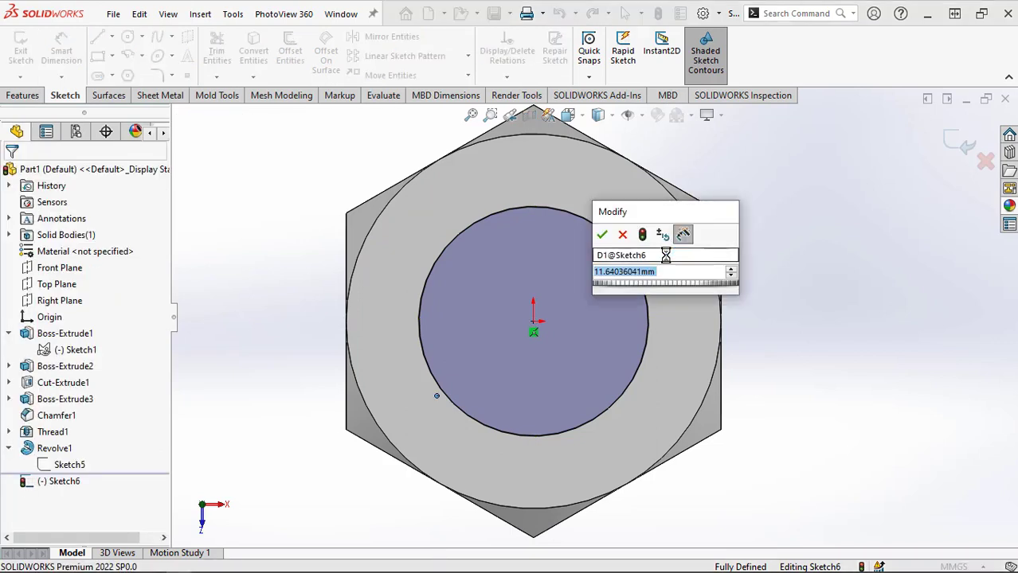
pyautogui.write('12')
pyautogui.press('Return')
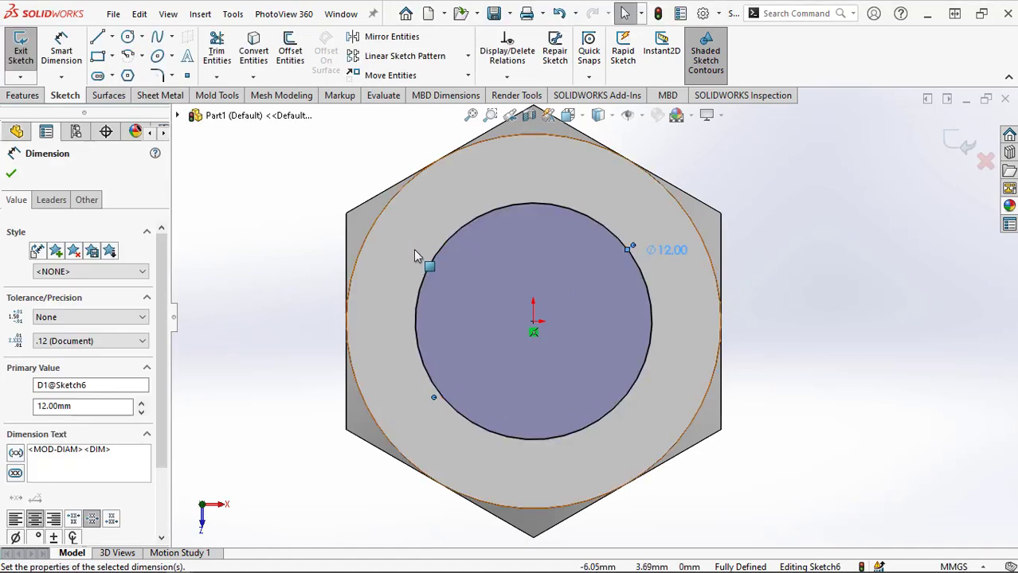
pyautogui.click(430, 263)
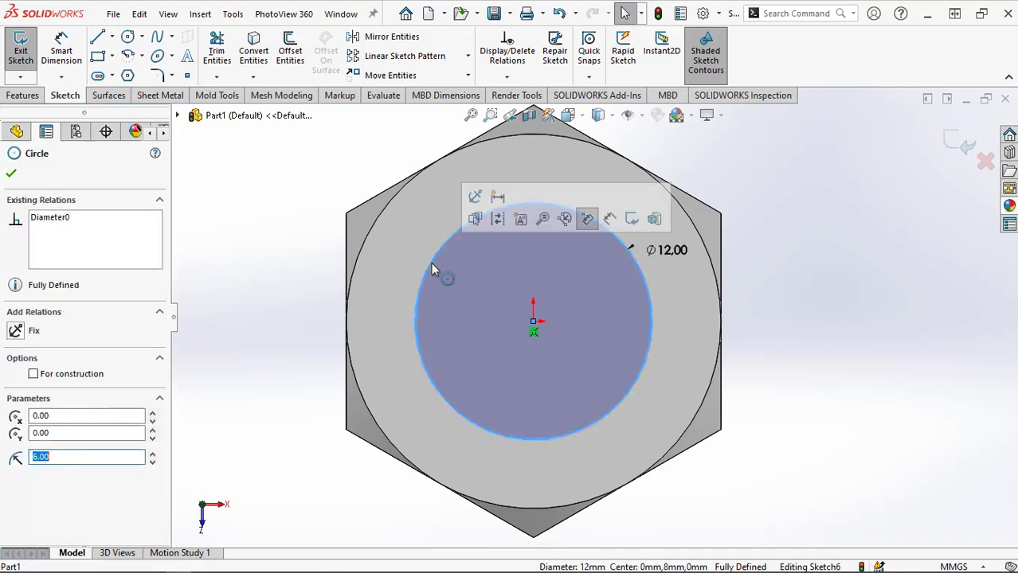
pyautogui.click(498, 220)
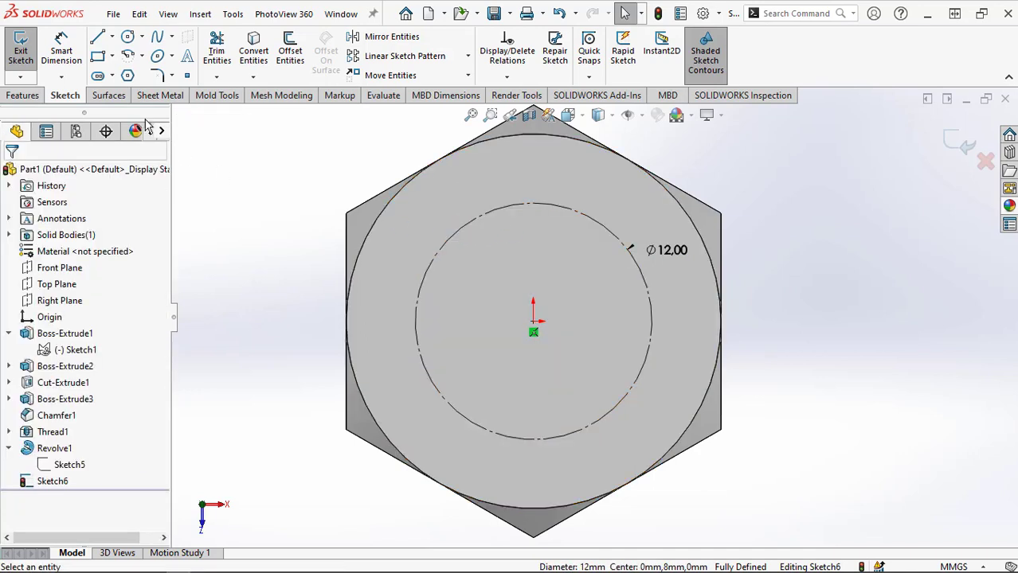
# Draw a horizontal centerline across the full diameter of the construction circle, passing through the origin
pyautogui.click(113, 40)
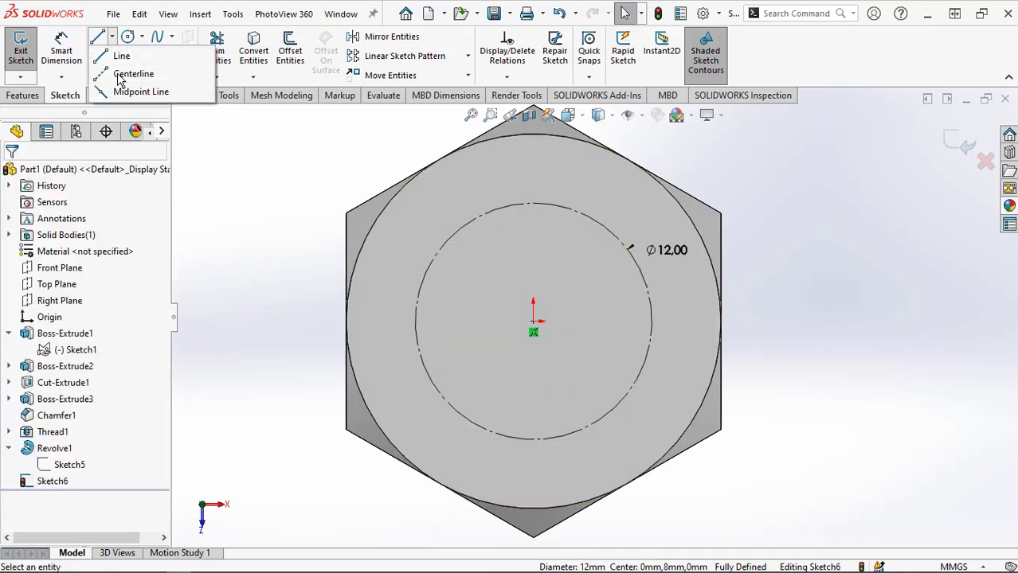
pyautogui.click(127, 72)
pyautogui.click(415, 321)
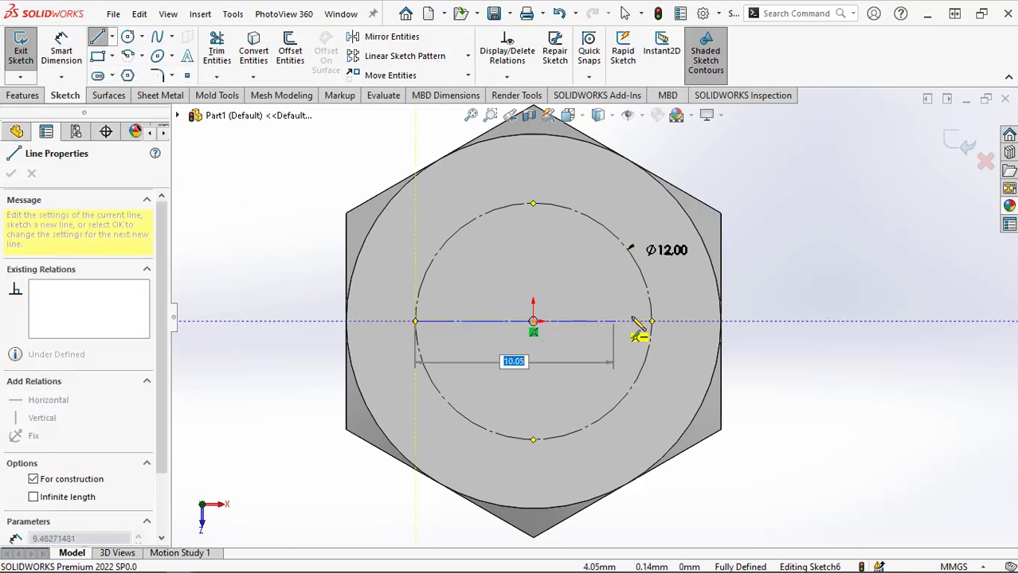
pyautogui.click(652, 321)
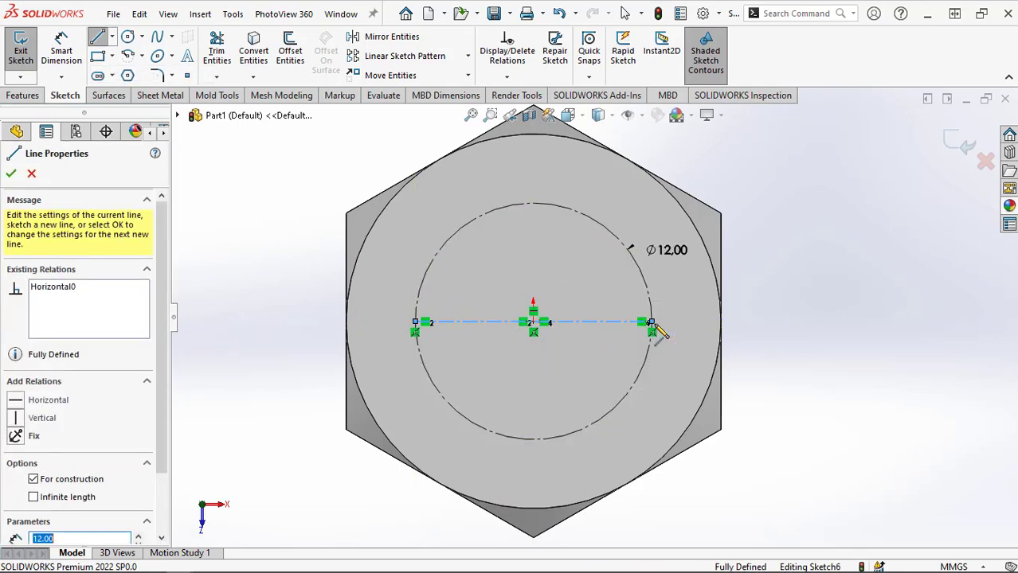
pyautogui.rightClick(653, 323)
pyautogui.click(681, 335)
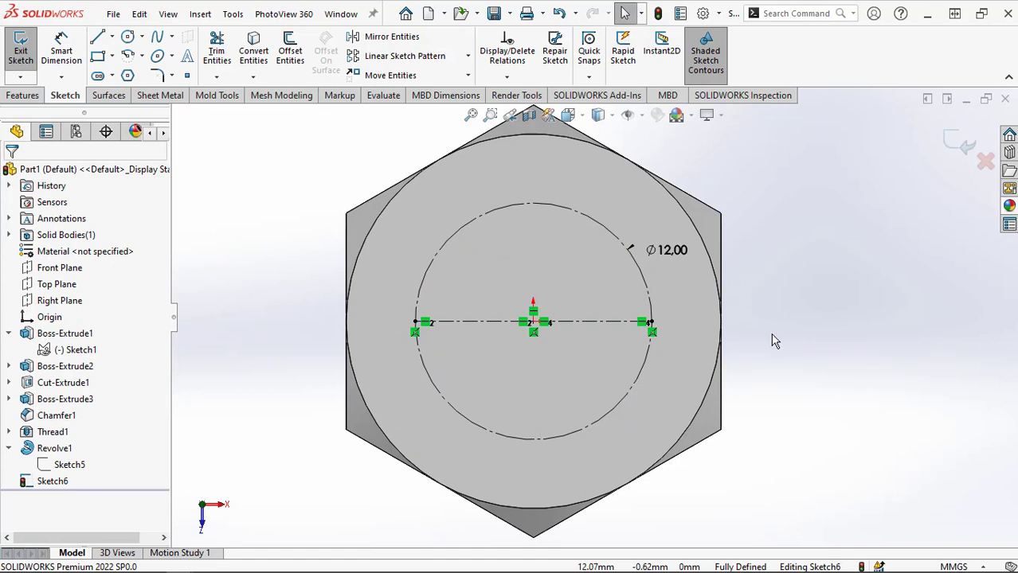
# Trim away the half of the construction circle below the centerline with Power trim
pyautogui.click(216, 52)
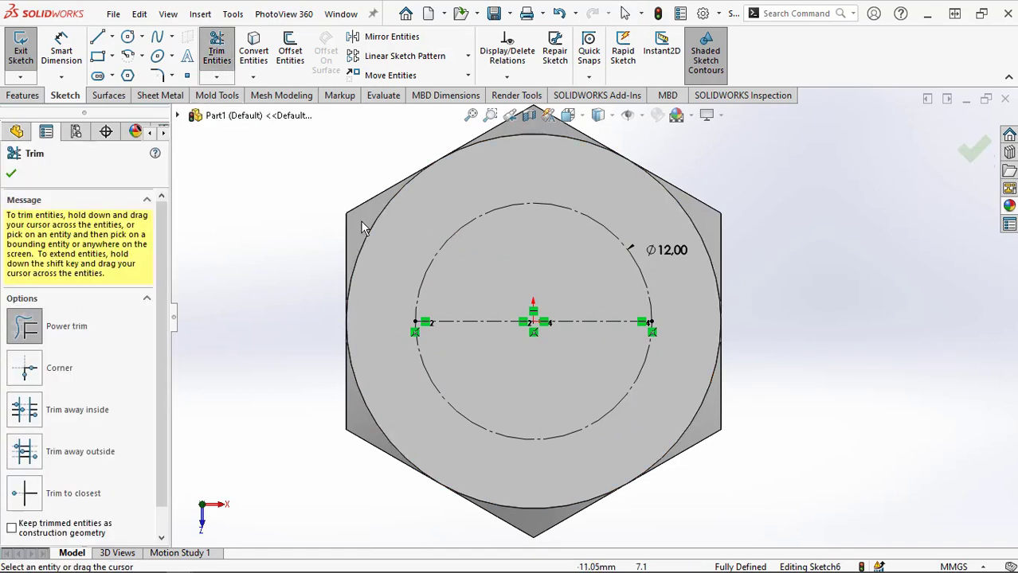
pyautogui.moveTo(587, 452); pyautogui.dragTo(577, 421)
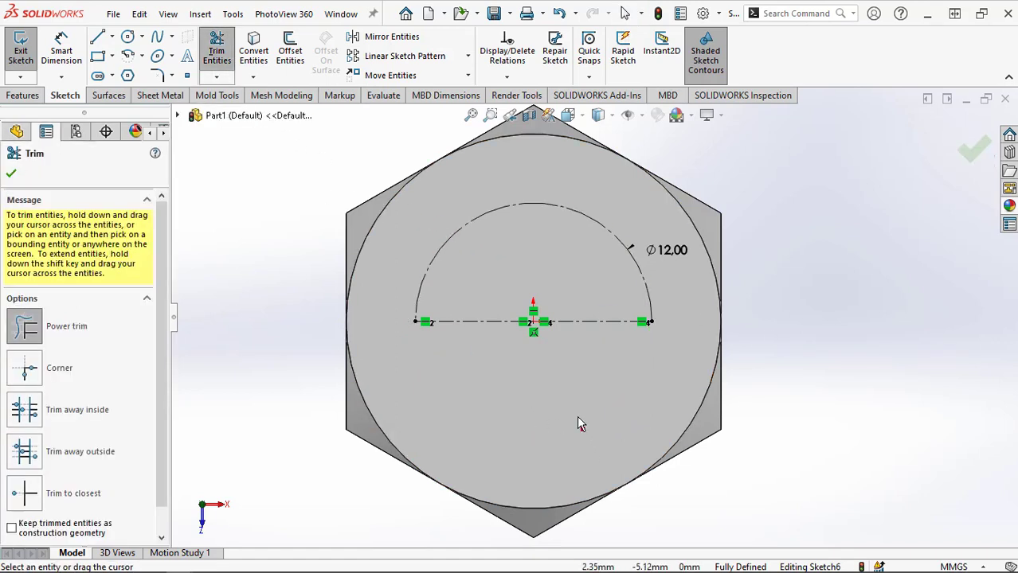
pyautogui.click(11, 174)
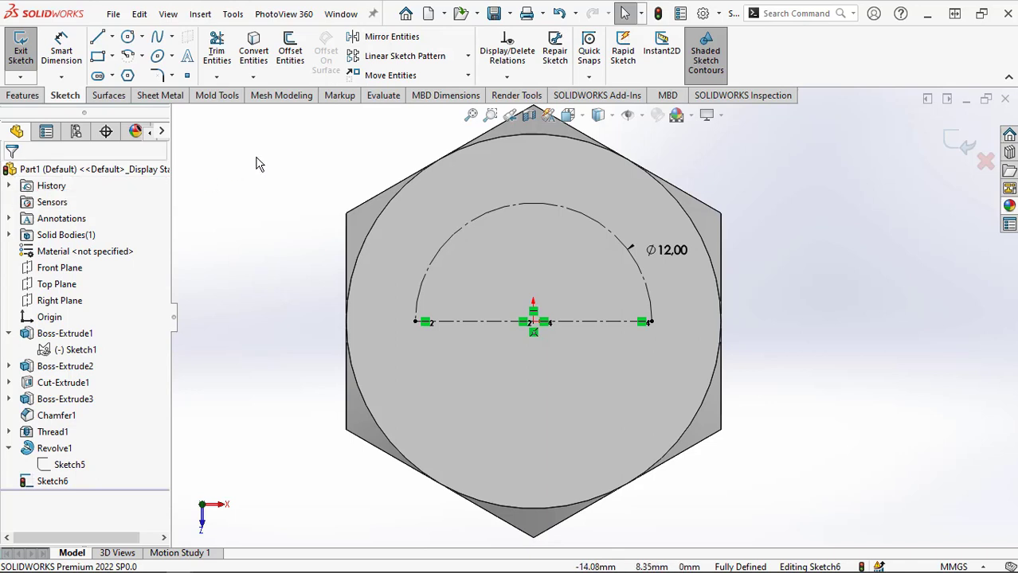
# Add the sketch text "8.8" along the construction arc on the head's top face and exit the sketch
pyautogui.click(186, 59)
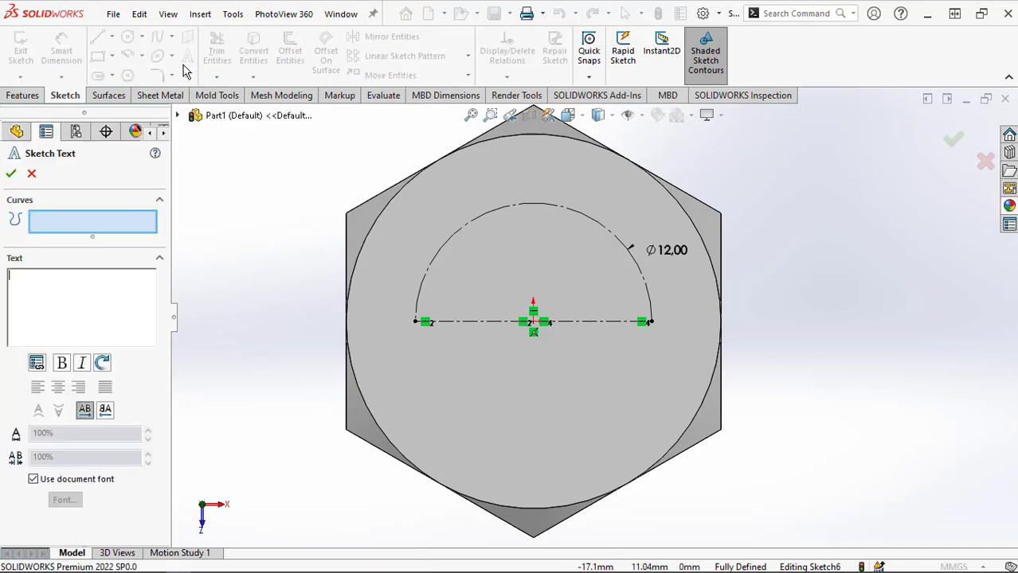
pyautogui.click(42, 284)
pyautogui.write('8')
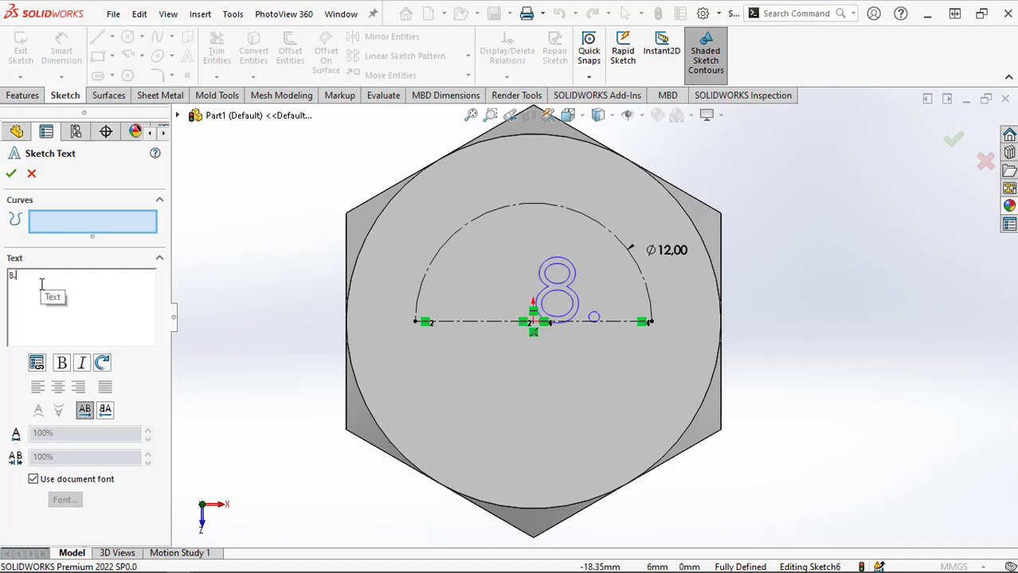
pyautogui.write('.8')
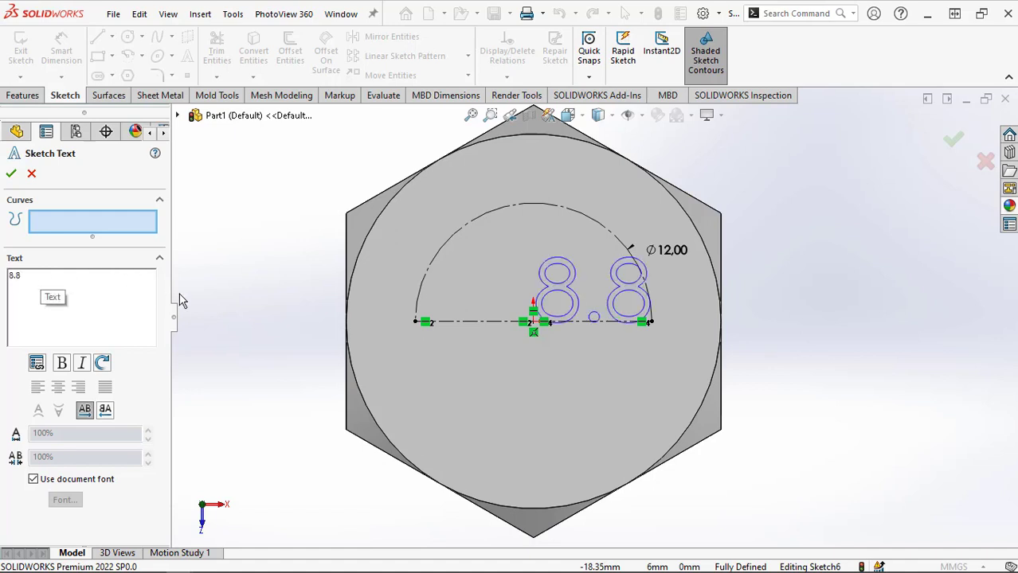
pyautogui.click(485, 217)
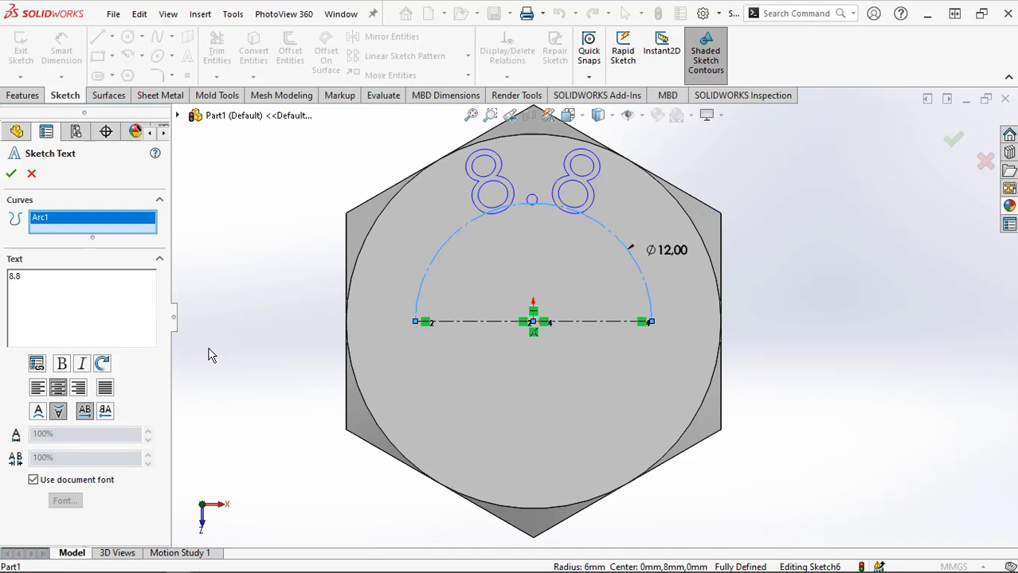
pyautogui.click(11, 174)
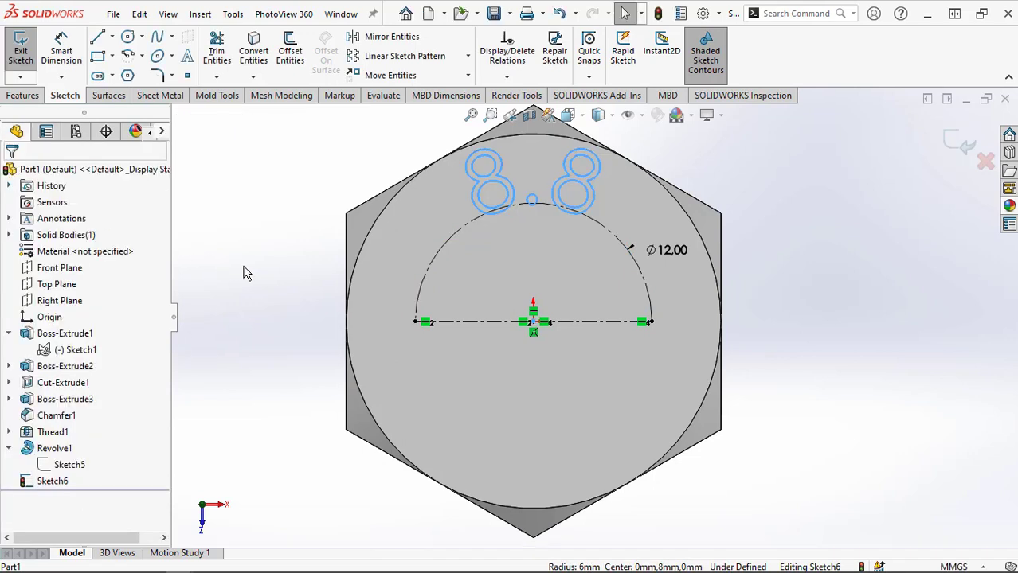
pyautogui.click(958, 146)
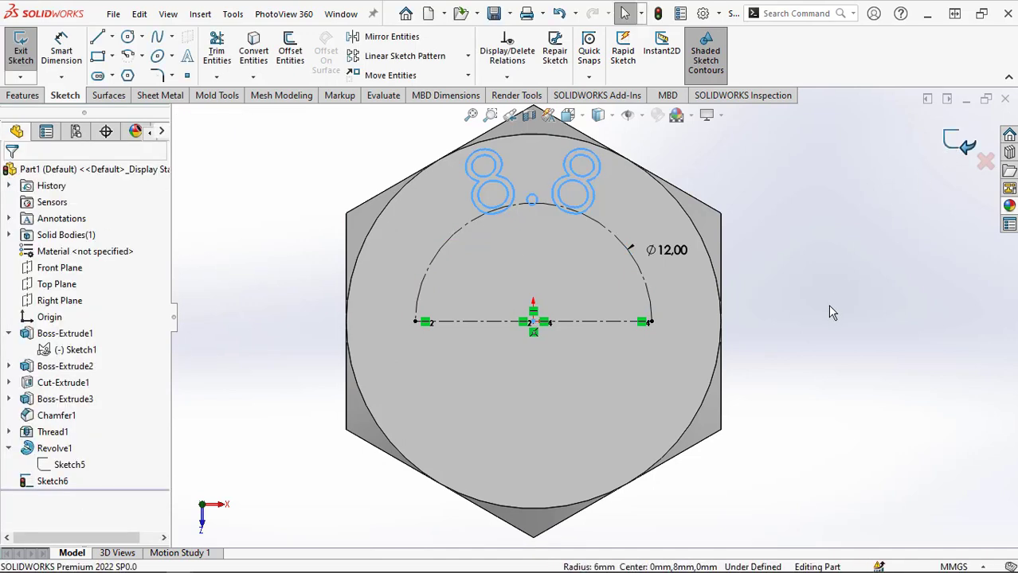
# Emboss the 8.8 text sketch onto the head's flat circular face with an analytical Wrap, 0.60 mm thick
pyautogui.scroll(1, 821, 322)
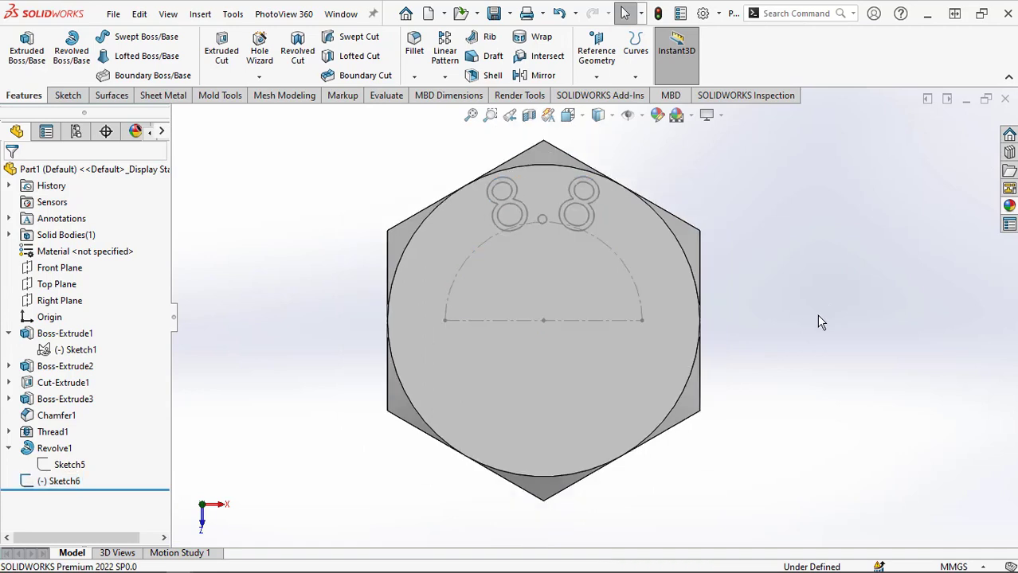
pyautogui.scroll(-1, 809, 312)
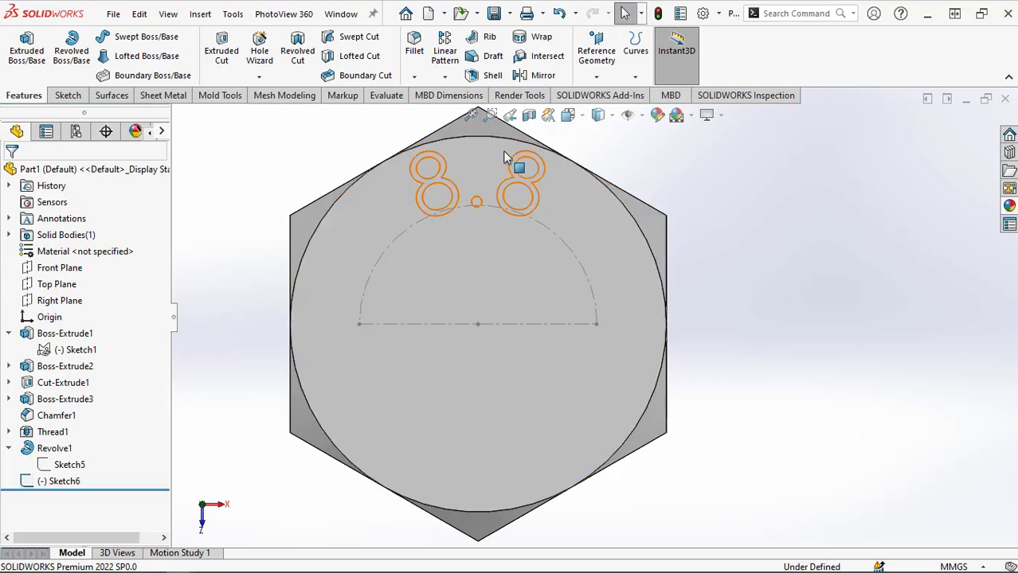
pyautogui.click(519, 44)
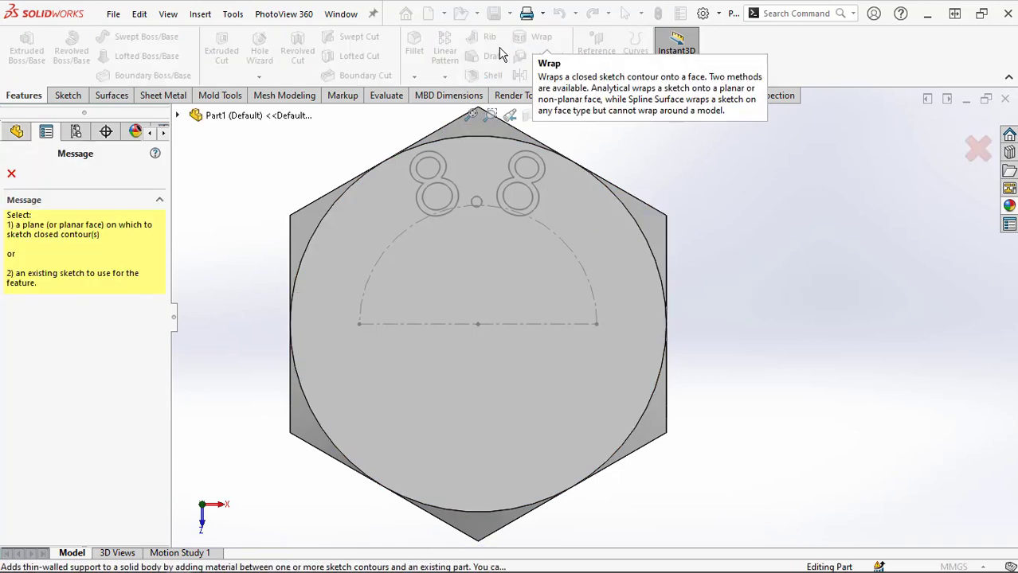
pyautogui.click(422, 215)
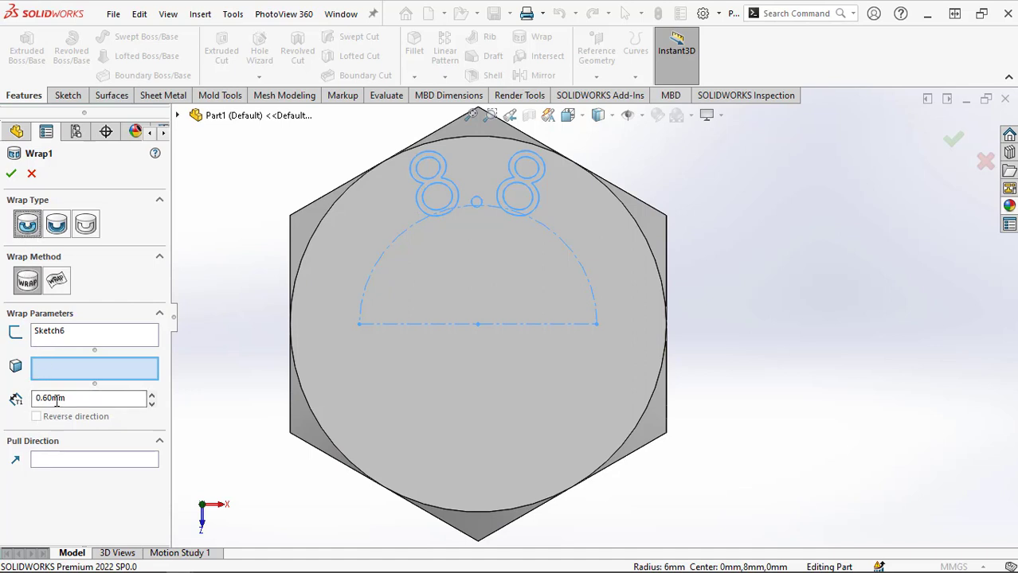
pyautogui.click(334, 359)
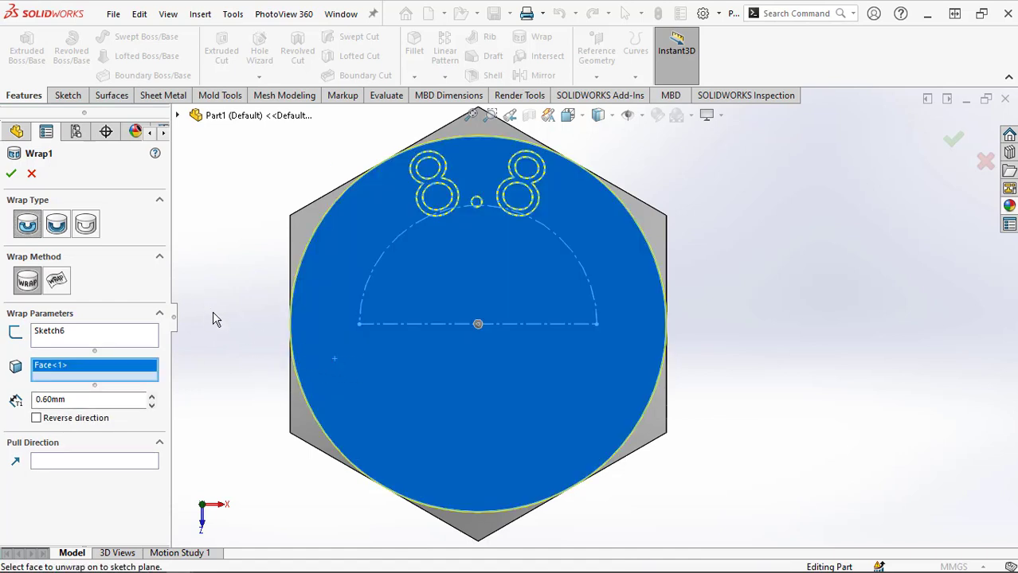
pyautogui.scroll(1, 223, 325)
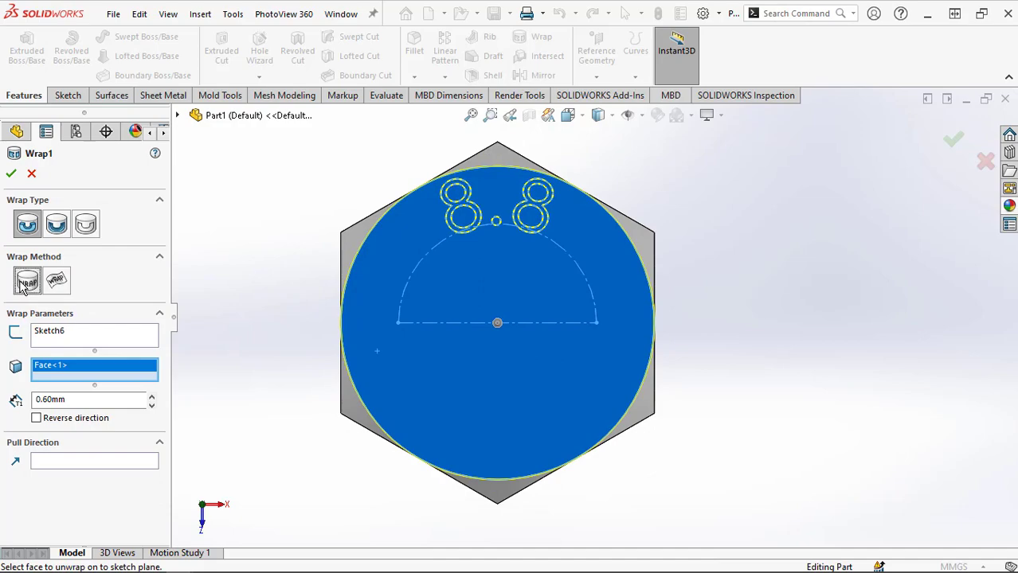
pyautogui.moveTo(206, 368); pyautogui.dragTo(291, 374, button='middle')
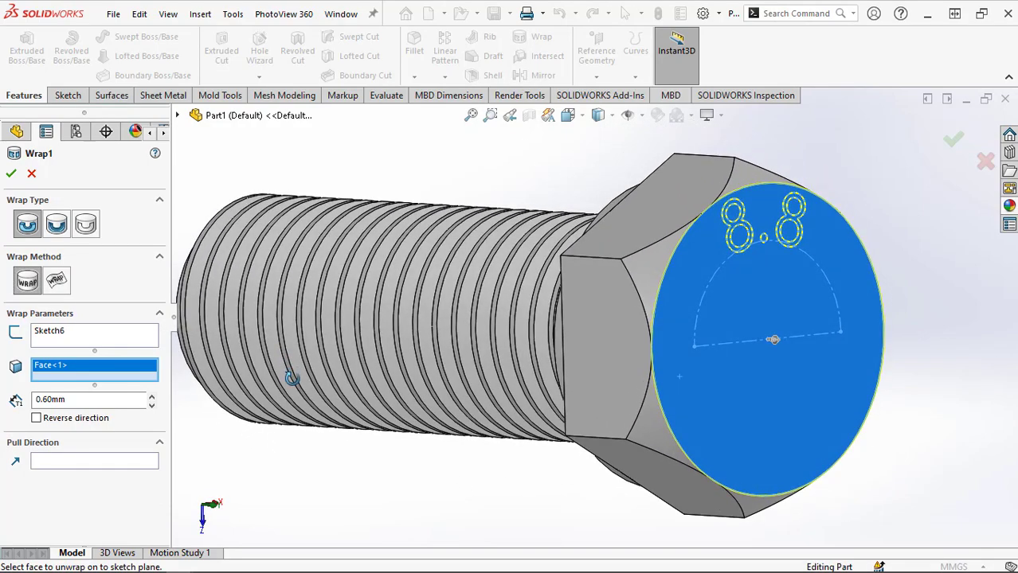
pyautogui.click(11, 174)
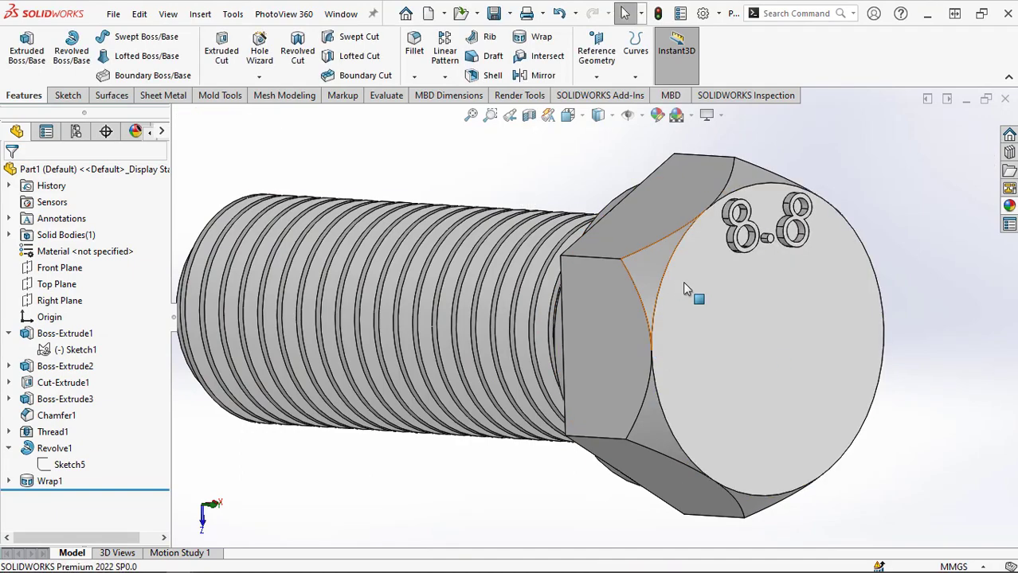
# Examine the embossed head marking, the thread and the tapered end of the bolt from several sides
pyautogui.scroll(3, 719, 331)
pyautogui.moveTo(719, 331); pyautogui.dragTo(573, 311, button='middle')
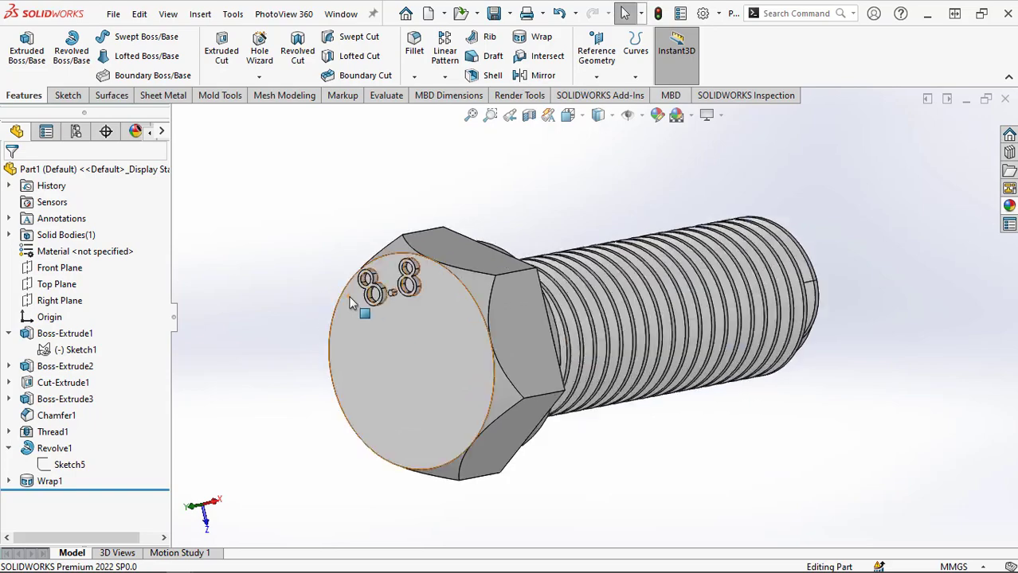
pyautogui.scroll(-5, 534, 285)
pyautogui.scroll(6, 516, 304)
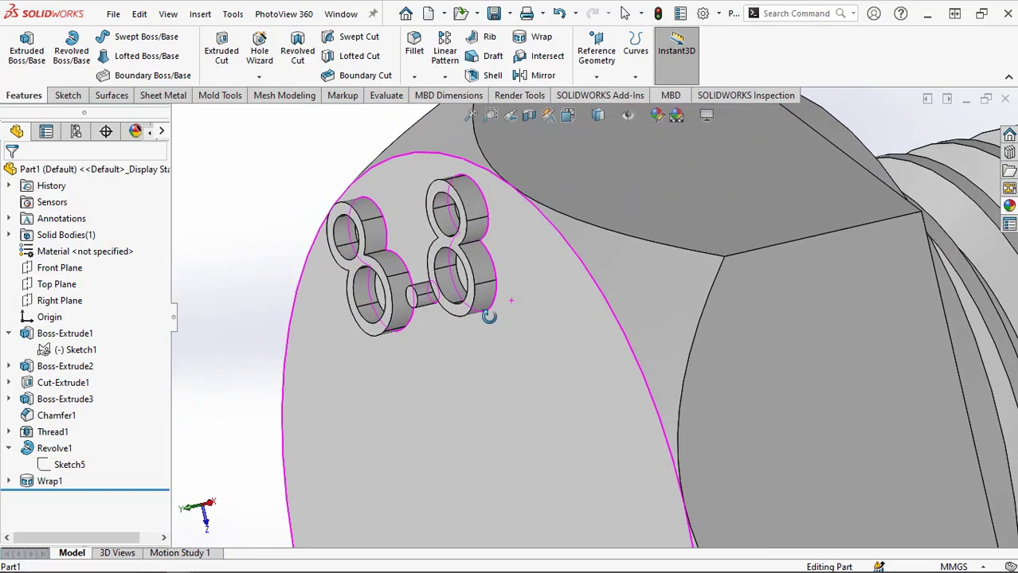
pyautogui.scroll(5, 499, 329)
pyautogui.scroll(-4, 747, 317)
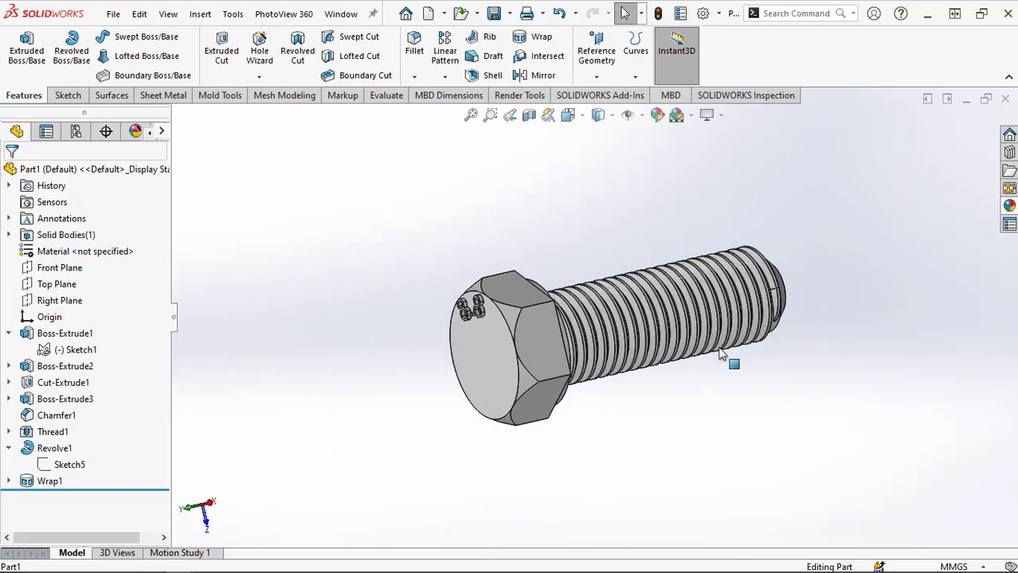
pyautogui.moveTo(634, 417); pyautogui.dragTo(758, 279, button='middle')
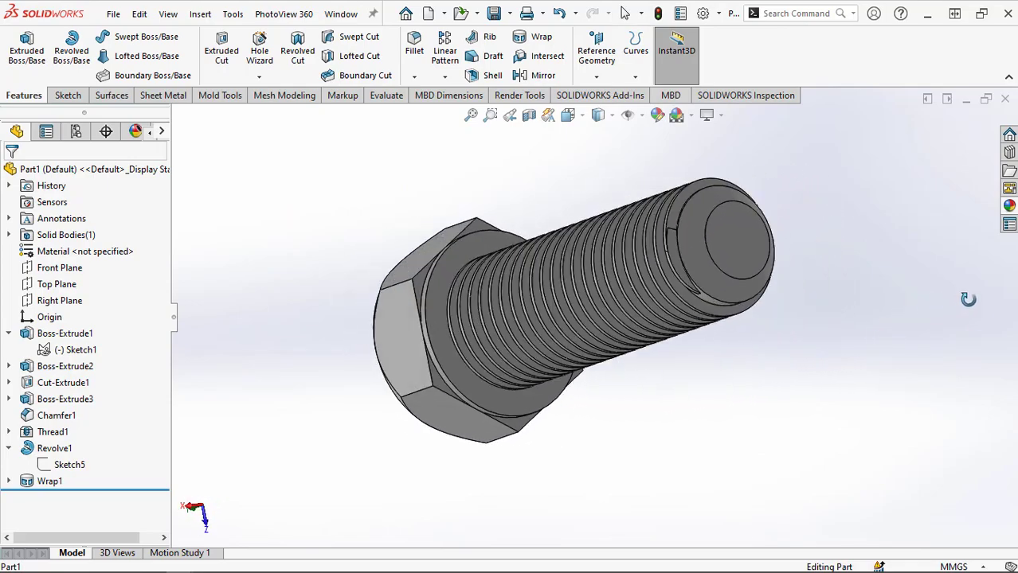
pyautogui.scroll(-2, 758, 279)
pyautogui.moveTo(612, 306); pyautogui.dragTo(413, 508, button='middle')
pyautogui.scroll(4, 413, 508)
pyautogui.moveTo(617, 206); pyautogui.dragTo(657, 516, button='middle')
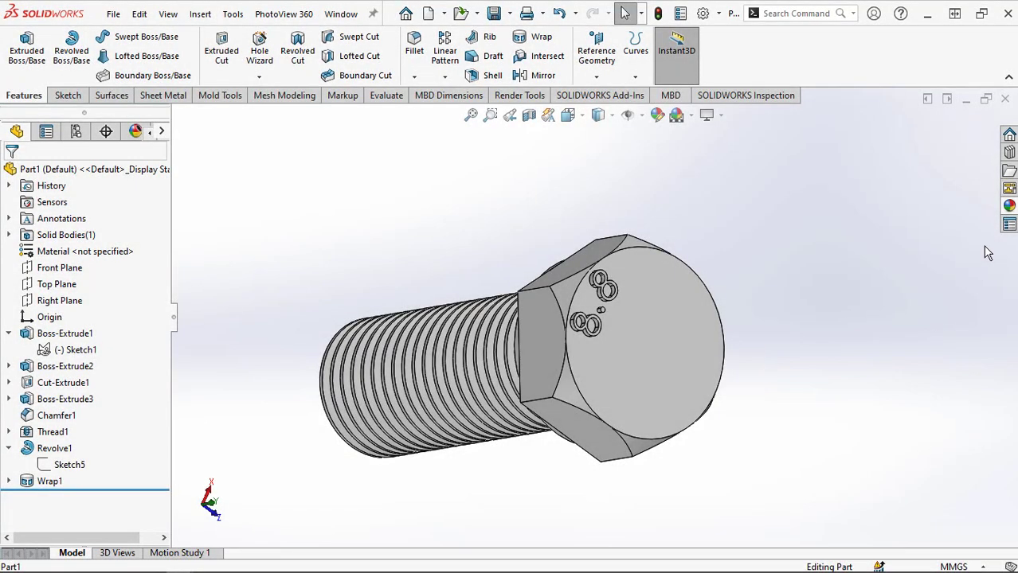
# Apply a metal appearance from the Steel category to the whole part and change the scene to a plain white background
pyautogui.click(1009, 205)
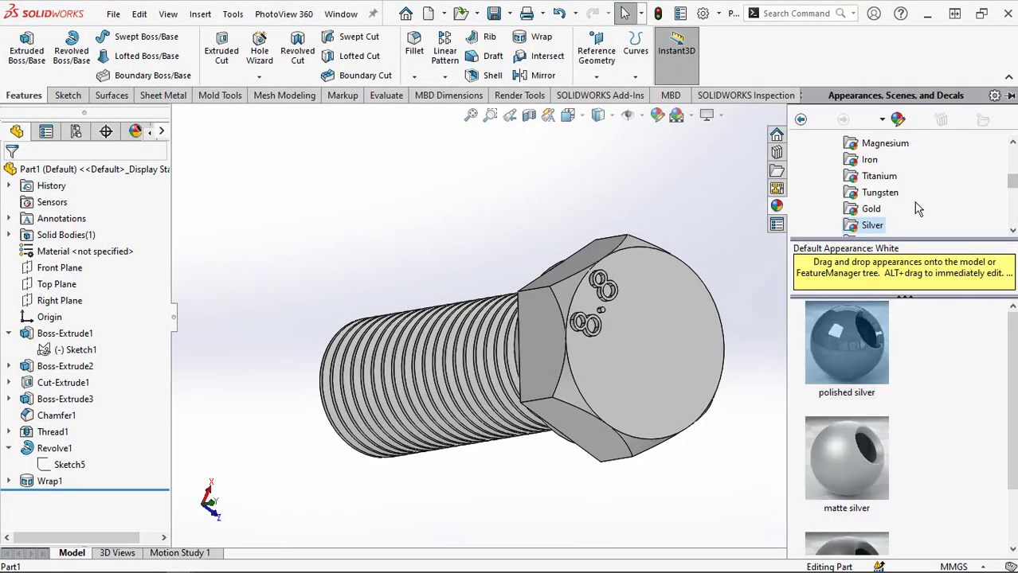
pyautogui.scroll(3, 824, 179)
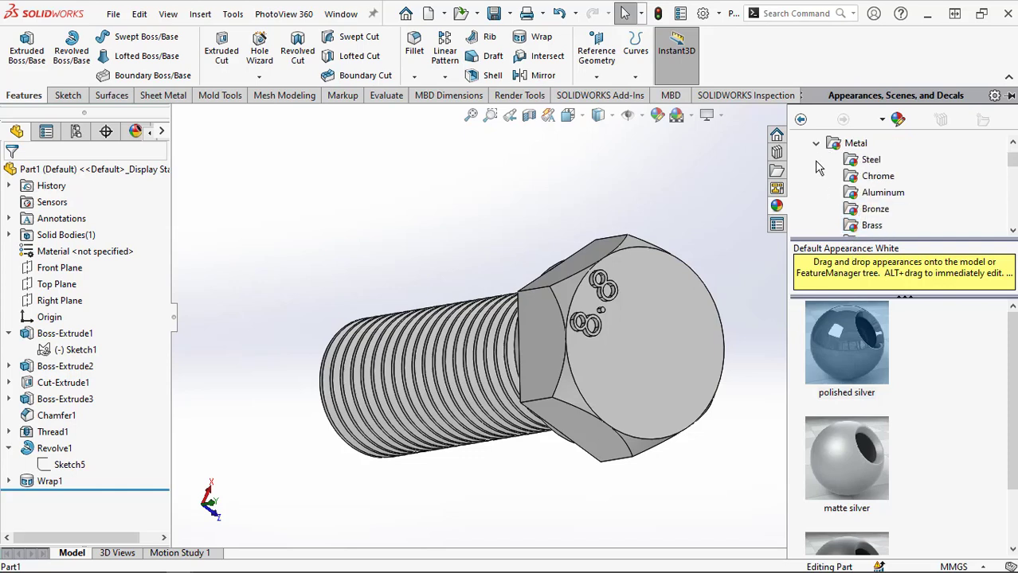
pyautogui.click(815, 144)
pyautogui.click(816, 144)
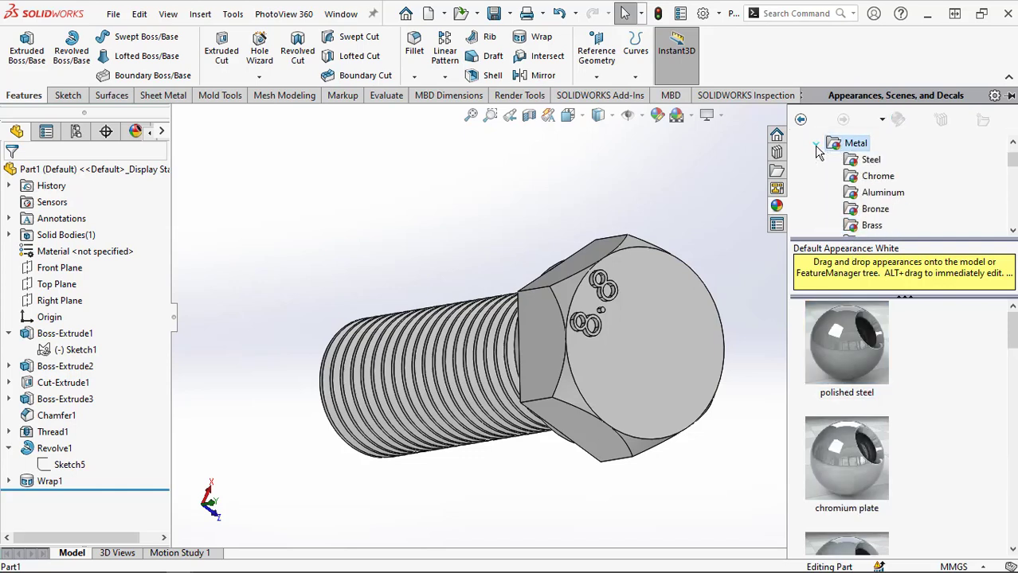
pyautogui.click(869, 161)
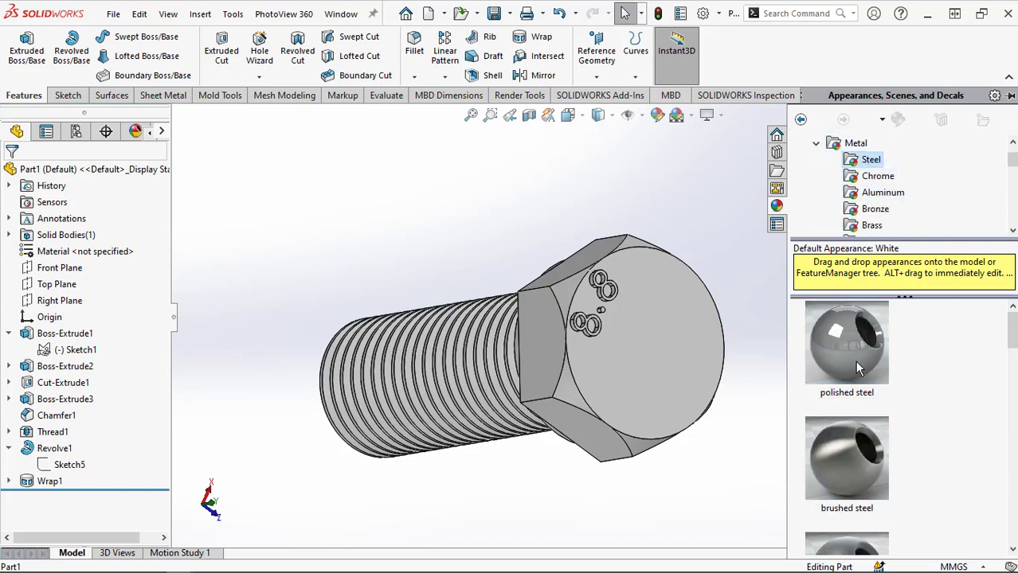
pyautogui.scroll(-2, 858, 368)
pyautogui.moveTo(852, 445); pyautogui.dragTo(646, 387)
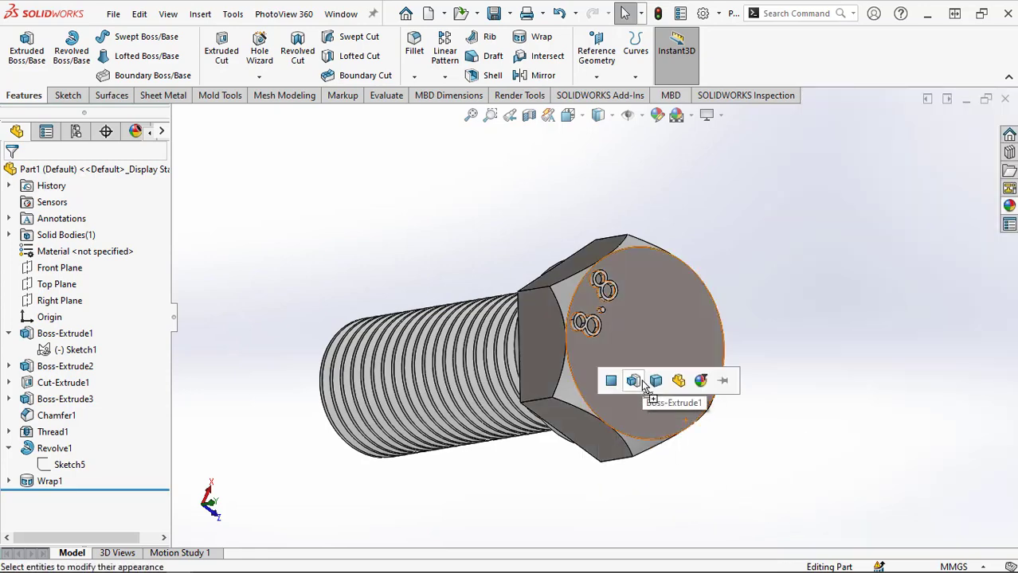
pyautogui.click(681, 390)
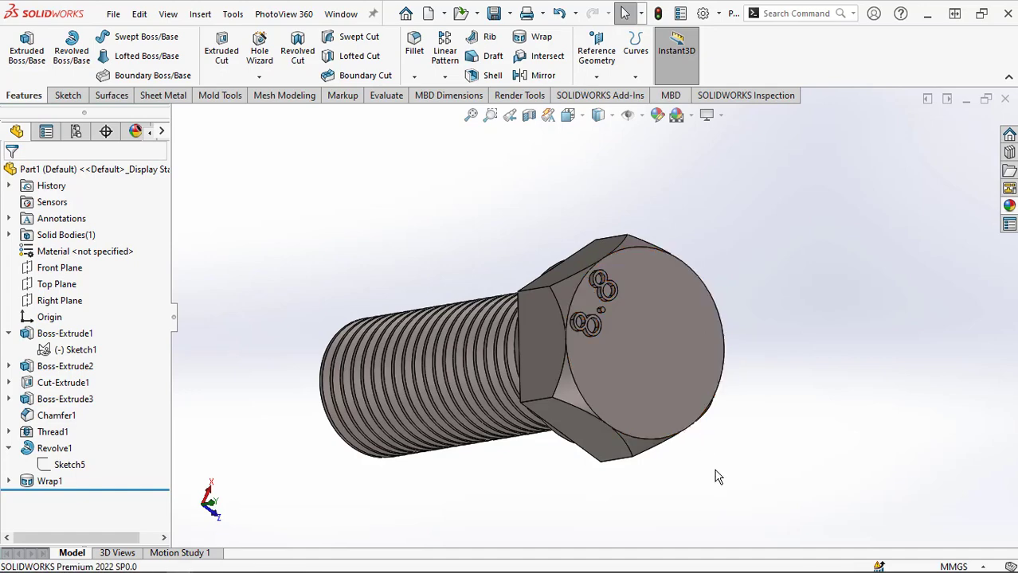
pyautogui.click(690, 116)
pyautogui.click(691, 151)
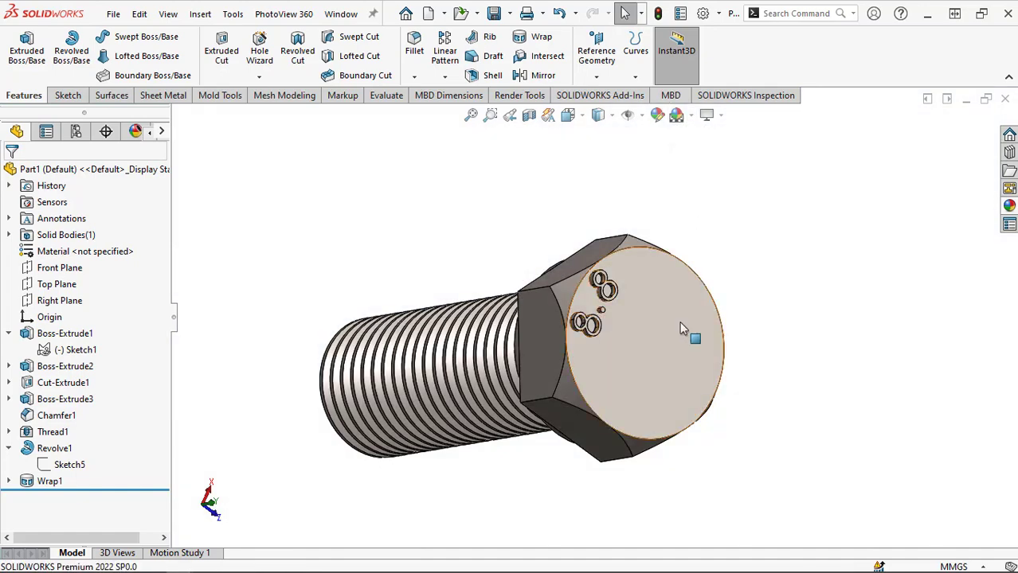